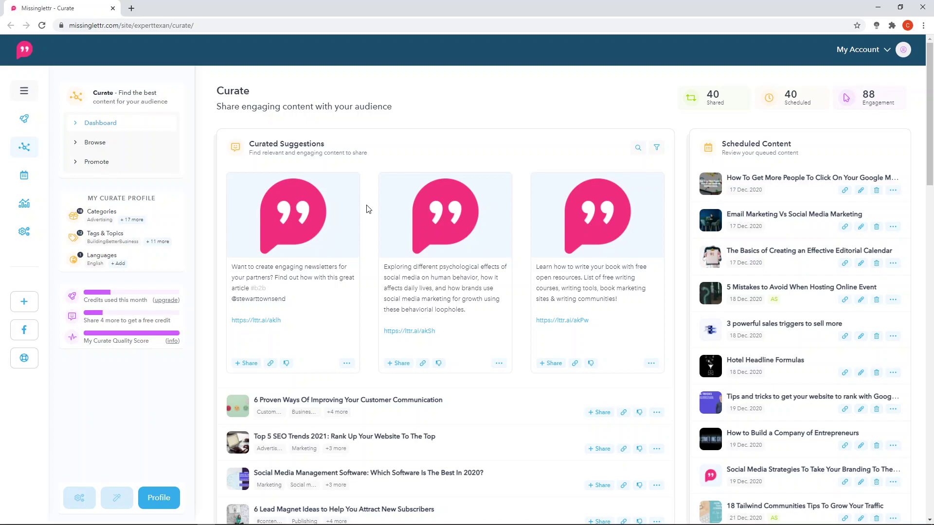
Open the Campaigns board of the ExpertTexan workspace.
{"action": "left_click", "coordinate": [22, 92]}
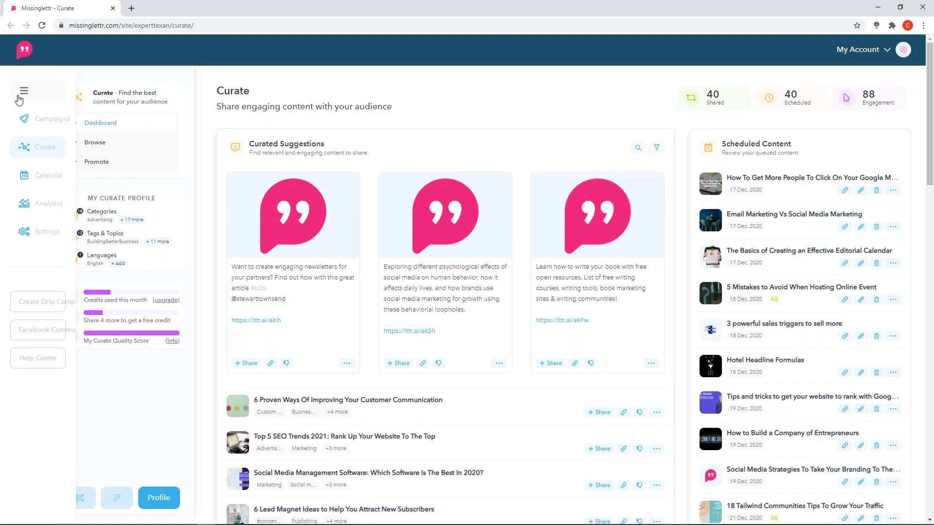
{"action": "left_click", "coordinate": [62, 123]}
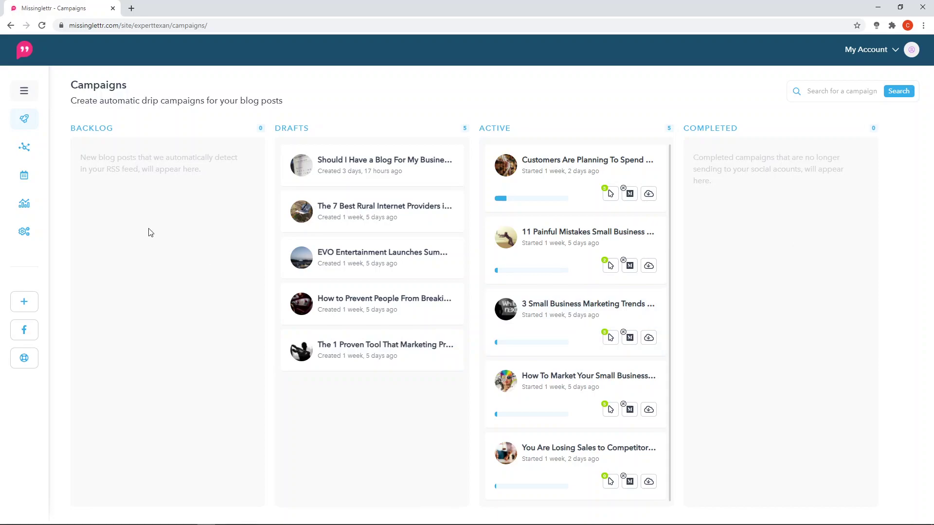
View the workspace list and the form for adding a workspace, closing the form without saving.
{"action": "left_click", "coordinate": [26, 92]}
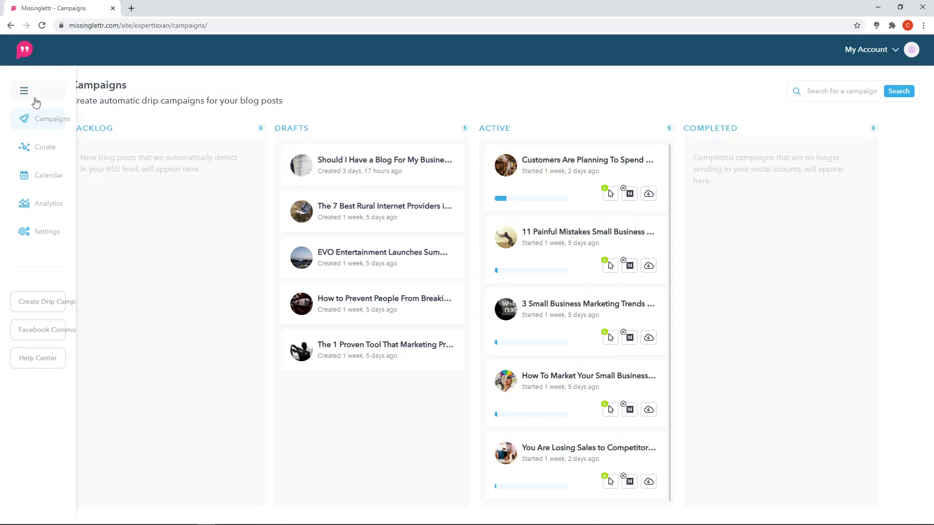
{"action": "left_click", "coordinate": [61, 92]}
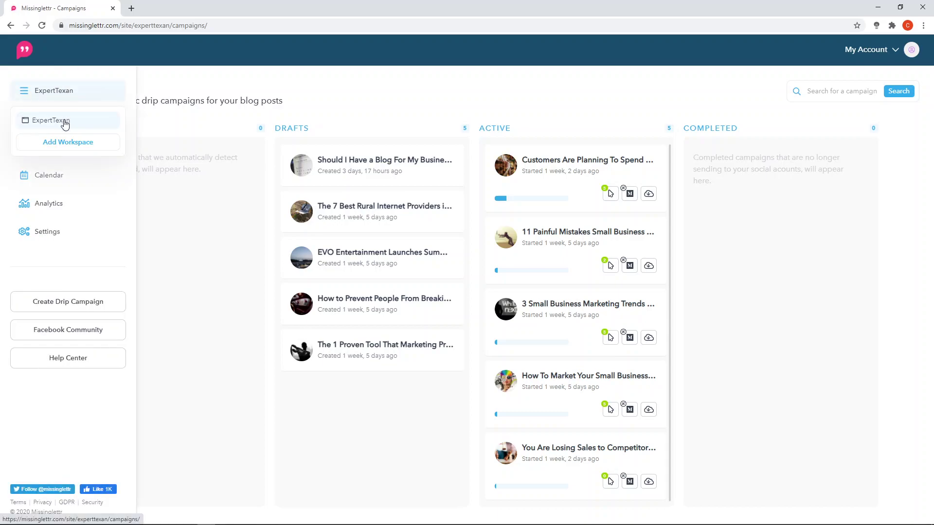
{"action": "left_click", "coordinate": [67, 144]}
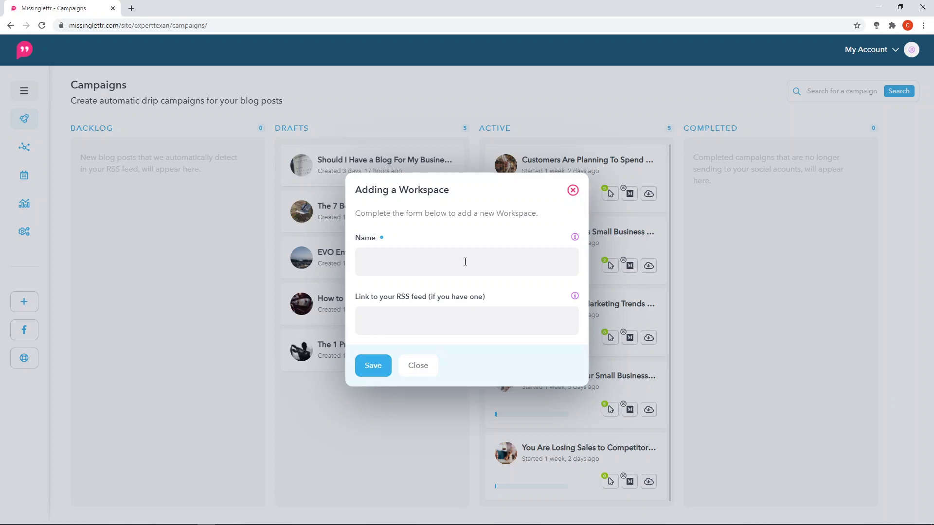
{"action": "left_click", "coordinate": [573, 193]}
{"action": "left_click", "coordinate": [24, 92]}
{"action": "left_click", "coordinate": [39, 90]}
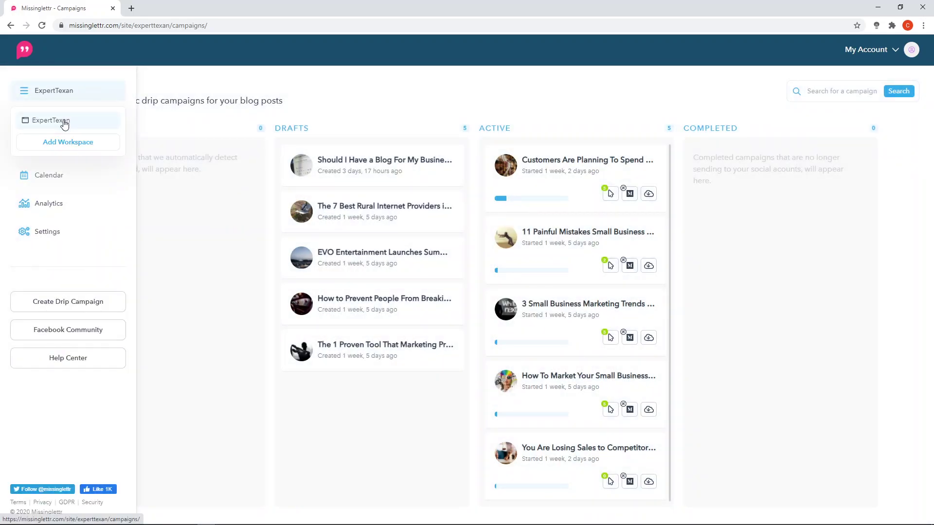
{"action": "left_click", "coordinate": [23, 92]}
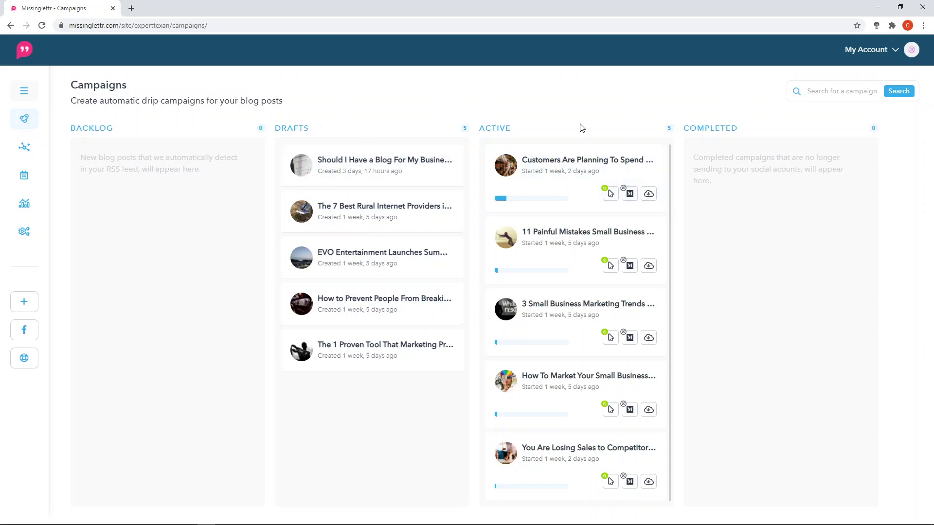
View the original blog post behind the "Should I Have a Blog For My Business" draft, and return to the Campaigns board.
{"action": "mouse_move", "coordinate": [631, 195]}
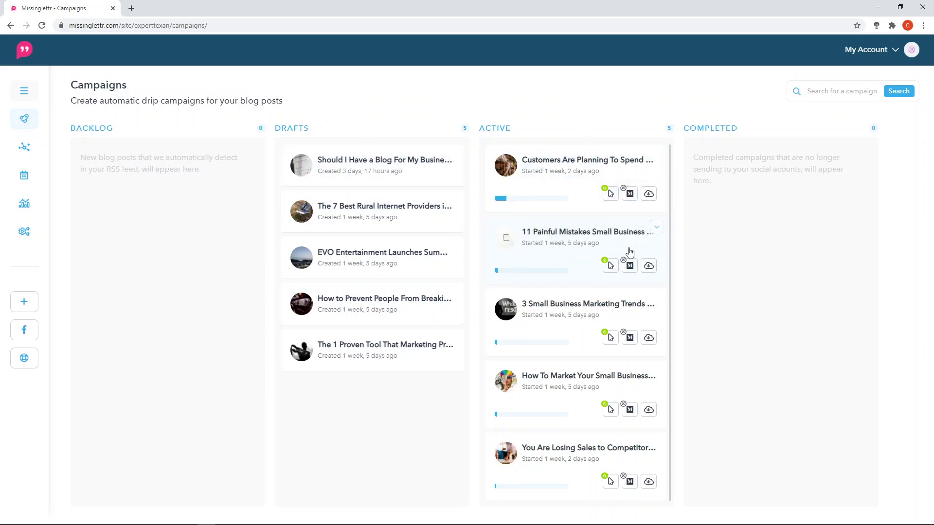
{"action": "mouse_move", "coordinate": [608, 271]}
{"action": "mouse_move", "coordinate": [39, 151]}
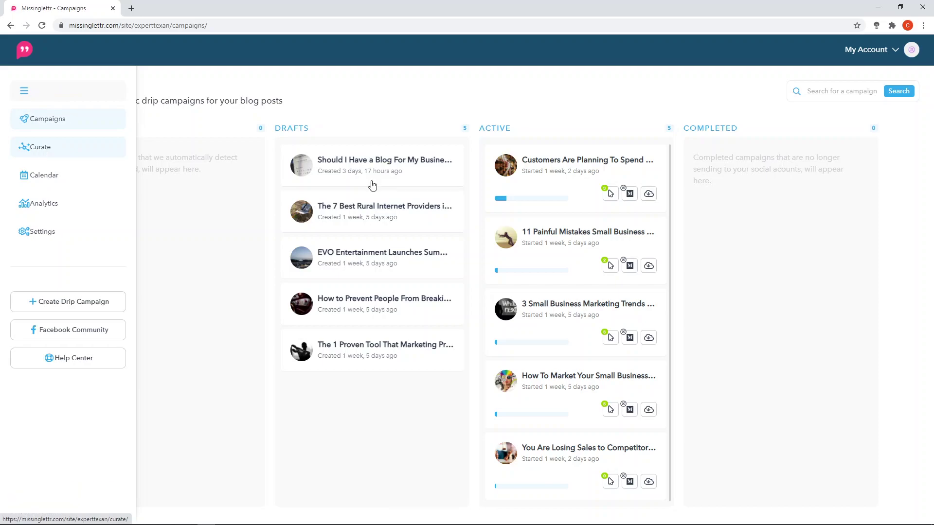
{"action": "left_click", "coordinate": [455, 158]}
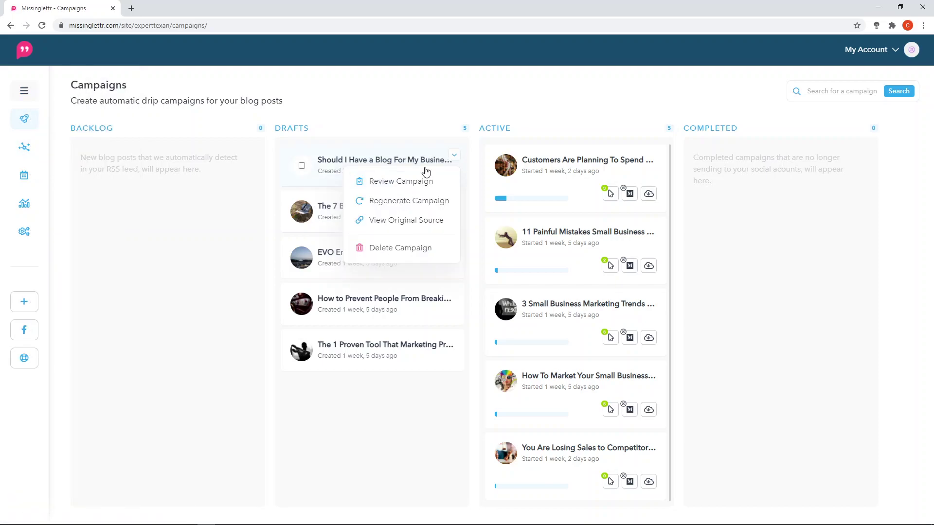
{"action": "left_click", "coordinate": [403, 222]}
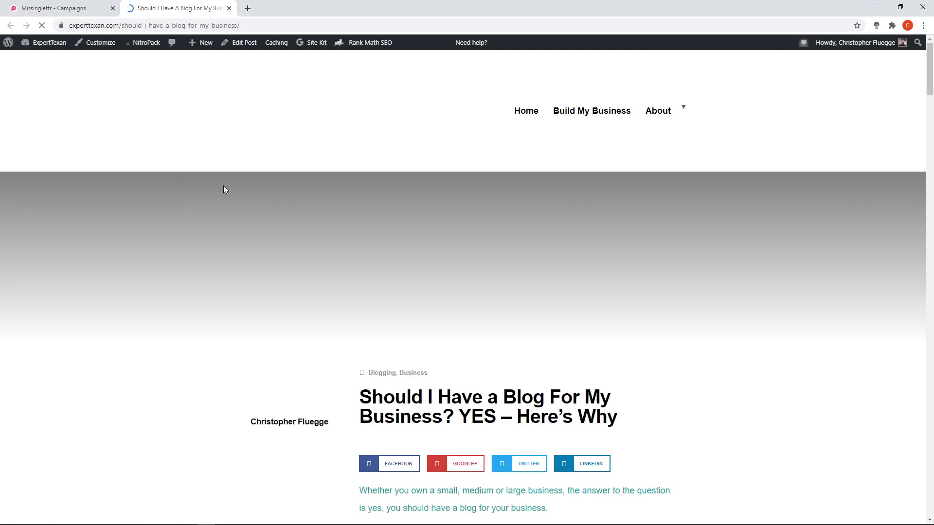
{"action": "scroll", "coordinate": [295, 227], "scroll_direction": "down", "scroll_amount": 4}
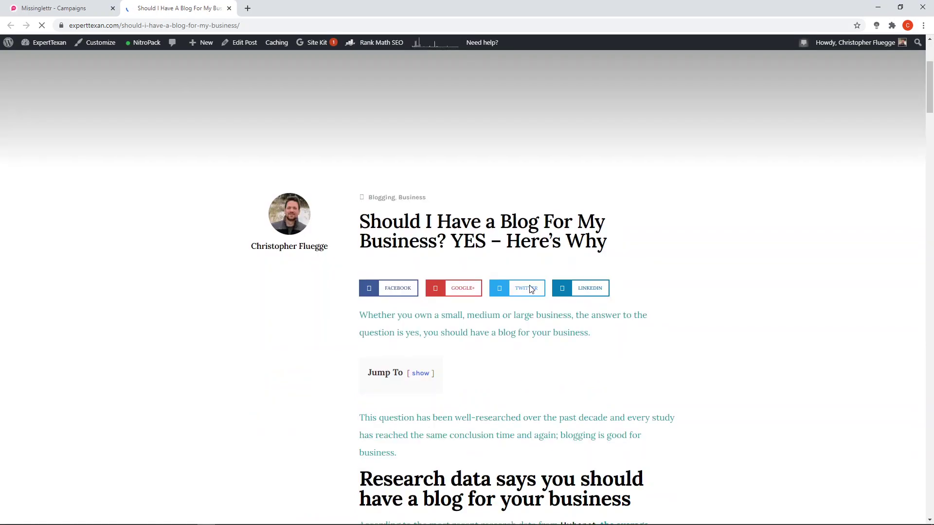
{"action": "left_click", "coordinate": [80, 10]}
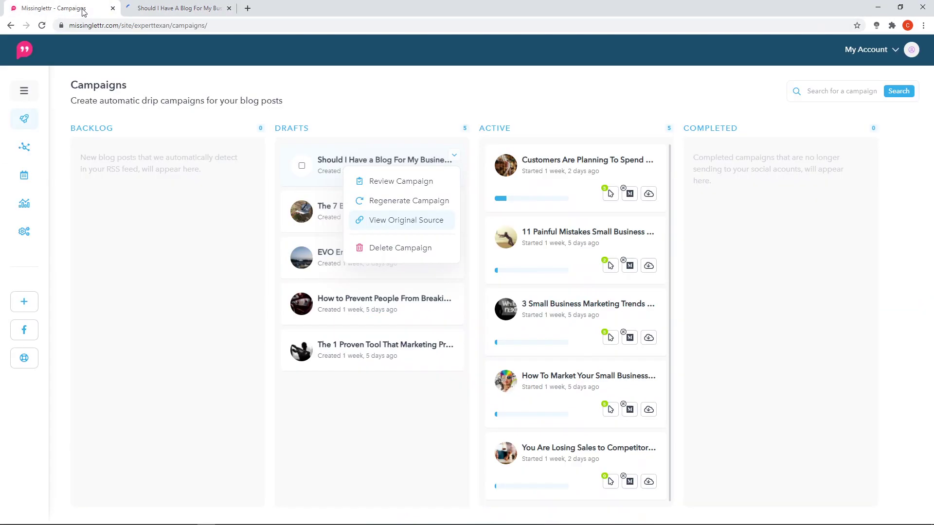
Open the "Should I Have a Blog For My Business" draft for review and set its schedule to 12 month evergreen.
{"action": "left_click", "coordinate": [454, 156]}
{"action": "left_click", "coordinate": [408, 181]}
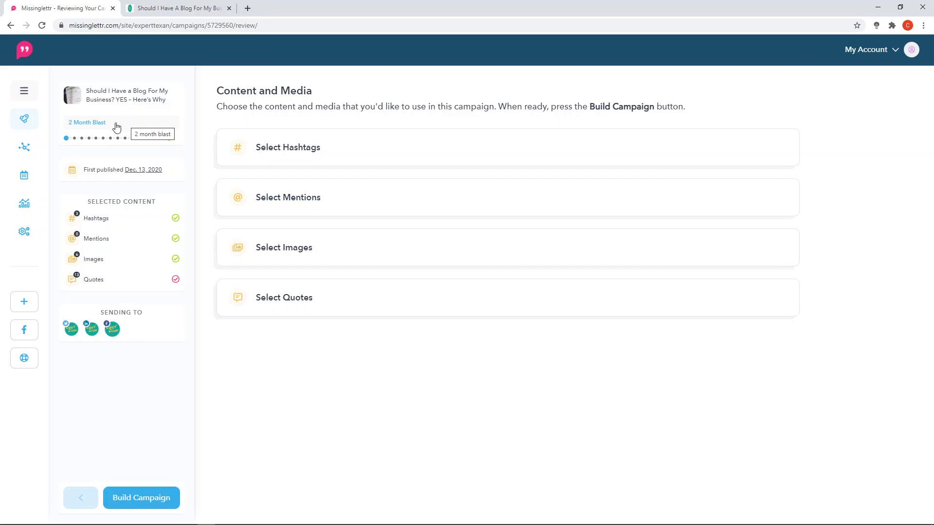
{"action": "left_click", "coordinate": [118, 125]}
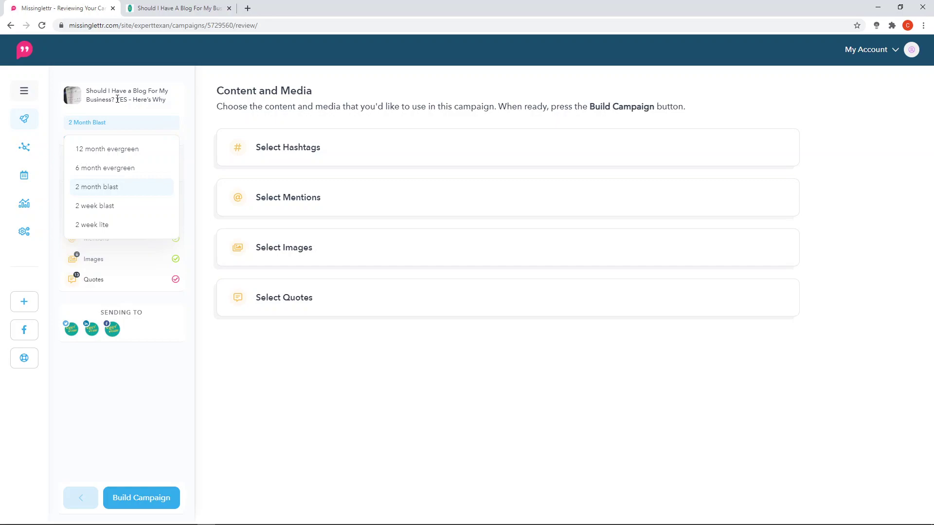
{"action": "left_click", "coordinate": [120, 152]}
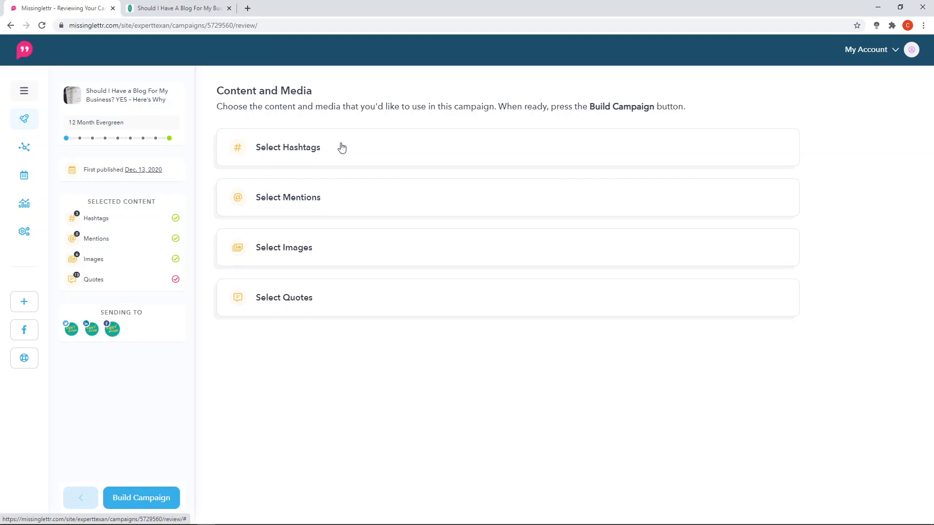
Review the hashtags, mentions and images chosen for the campaign.
{"action": "left_click", "coordinate": [352, 155]}
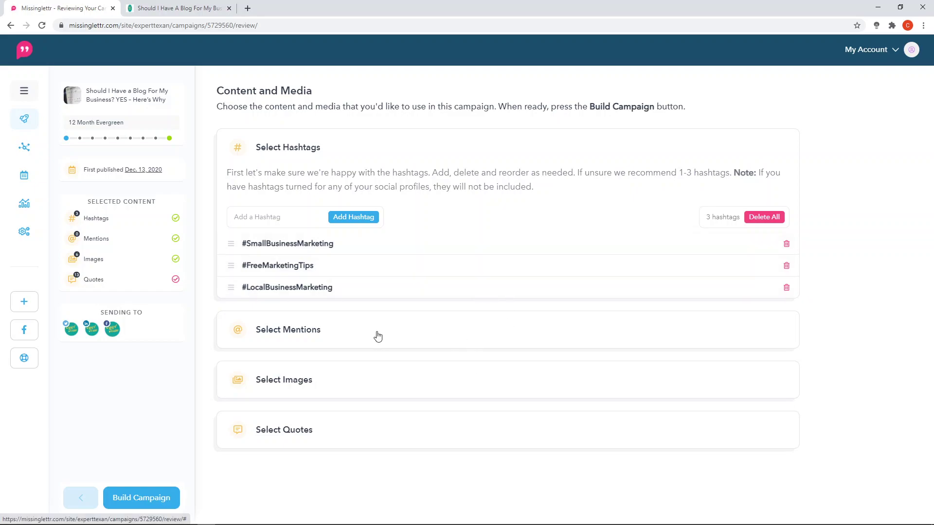
{"action": "left_click", "coordinate": [361, 330]}
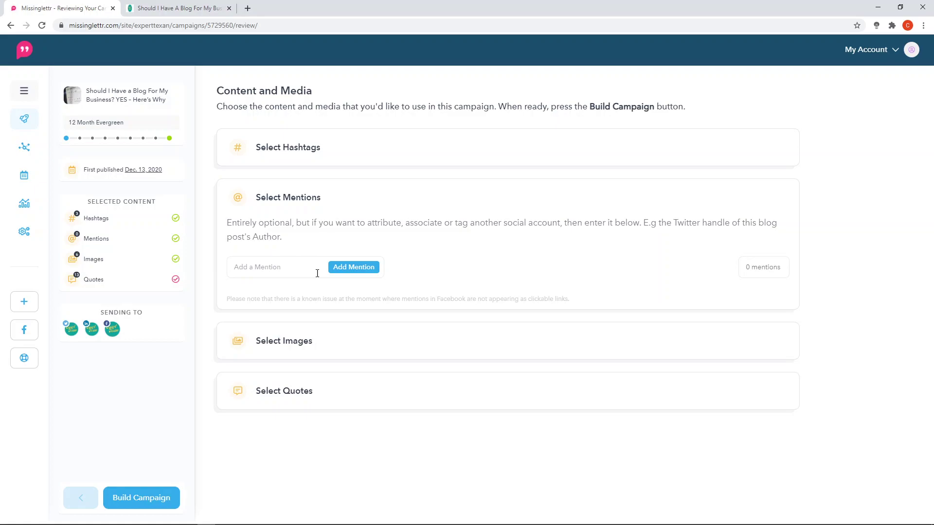
{"action": "left_click", "coordinate": [358, 355]}
{"action": "scroll", "coordinate": [386, 303], "scroll_direction": "down", "scroll_amount": 3}
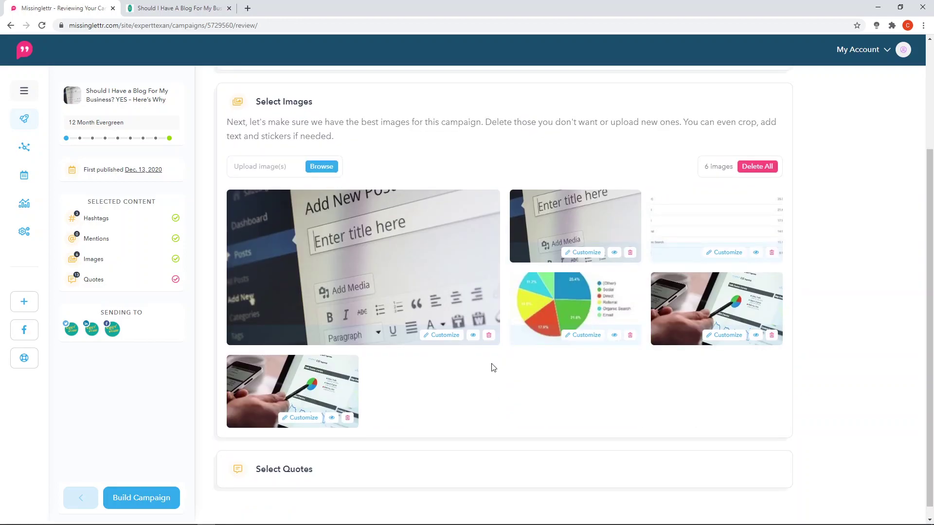
Add the quotes beginning "According to the most recent research data from Hubspot" and "This question has been well-researched" to the campaign.
{"action": "left_click", "coordinate": [313, 457]}
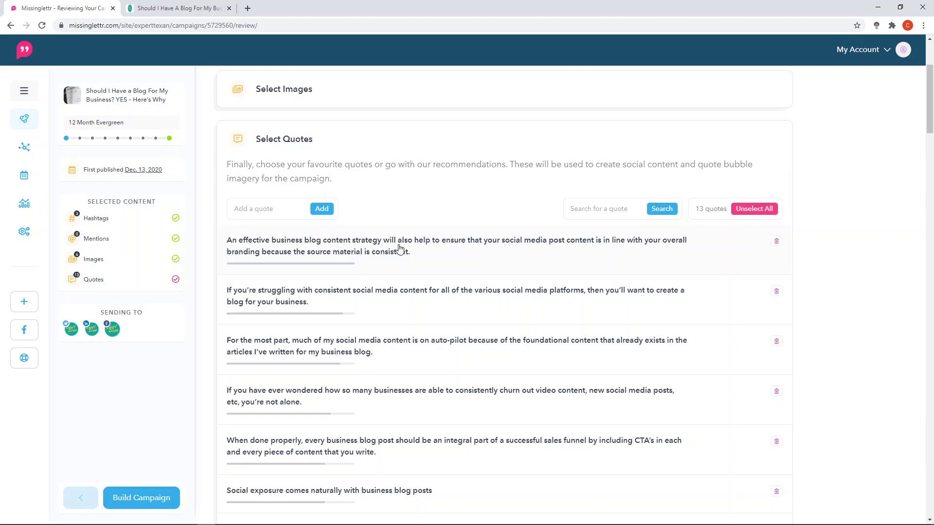
{"action": "scroll", "coordinate": [435, 252], "scroll_direction": "down", "scroll_amount": 15}
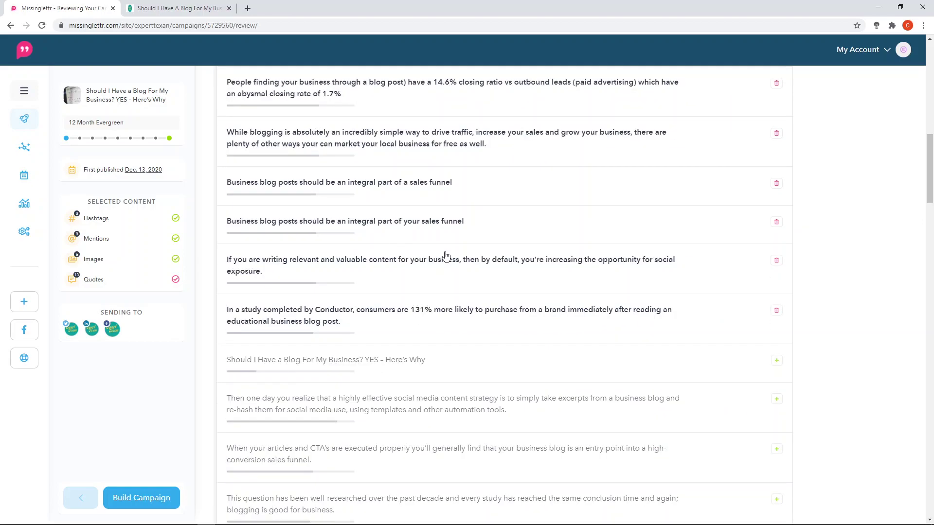
{"action": "scroll", "coordinate": [449, 254], "scroll_direction": "up", "scroll_amount": 3}
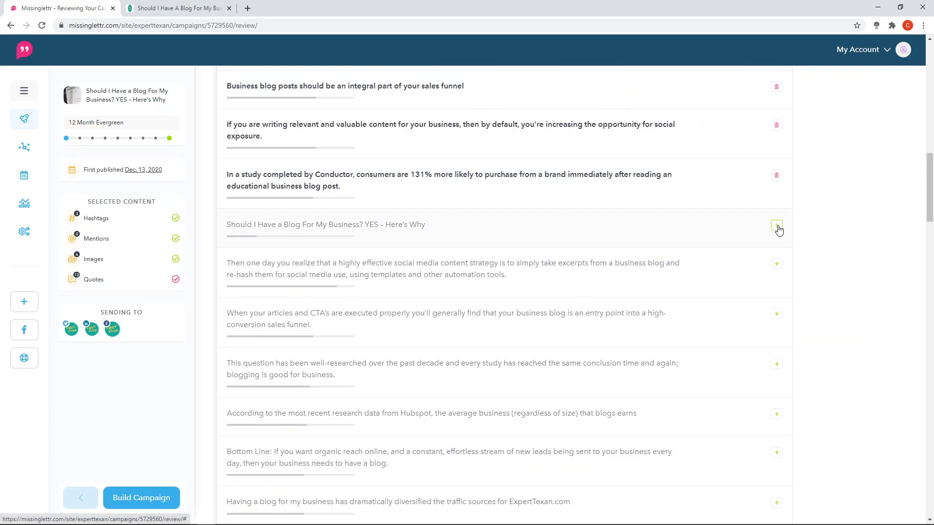
{"action": "scroll", "coordinate": [584, 214], "scroll_direction": "up", "scroll_amount": 2}
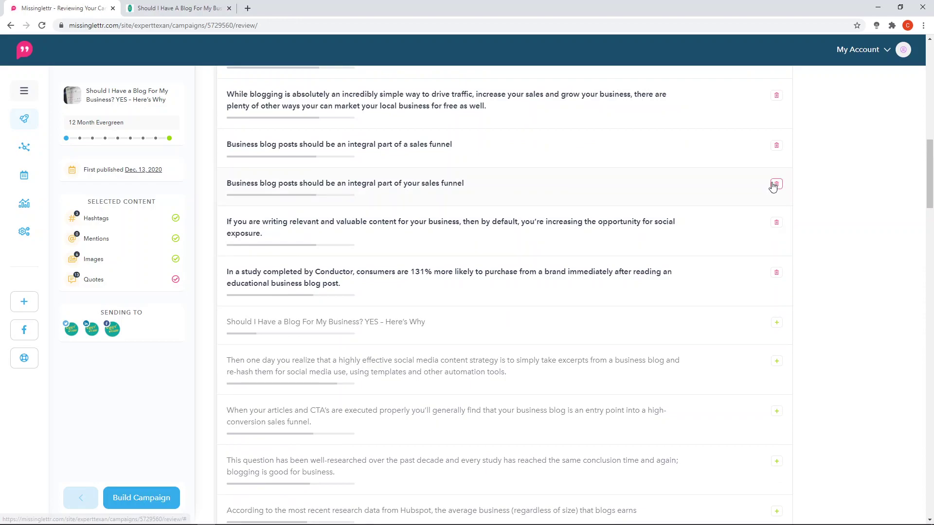
{"action": "scroll", "coordinate": [574, 185], "scroll_direction": "up", "scroll_amount": 3}
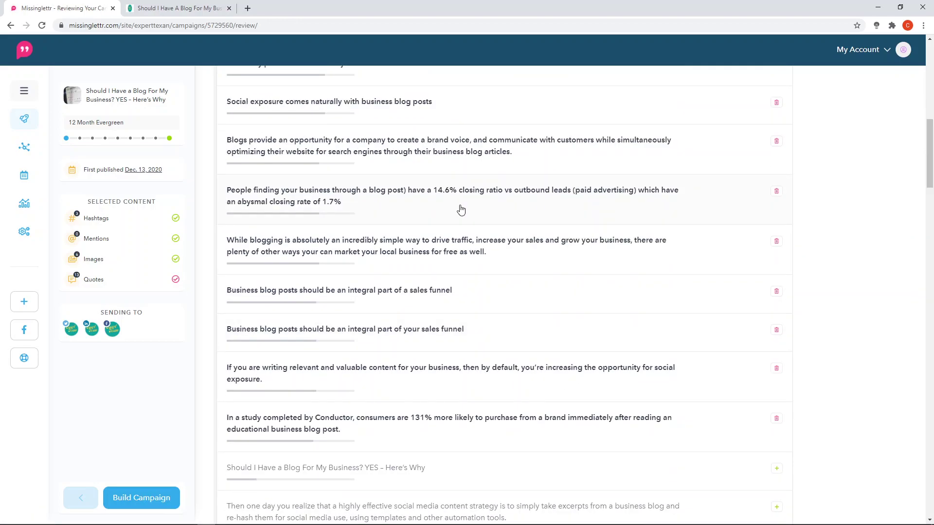
{"action": "scroll", "coordinate": [476, 206], "scroll_direction": "up", "scroll_amount": 2}
{"action": "scroll", "coordinate": [476, 205], "scroll_direction": "down", "scroll_amount": 8}
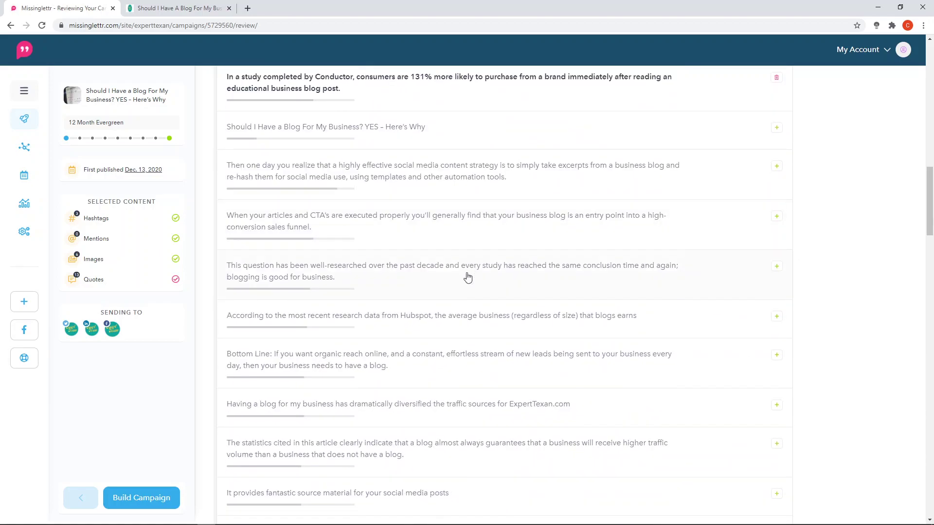
{"action": "scroll", "coordinate": [467, 276], "scroll_direction": "down", "scroll_amount": 2}
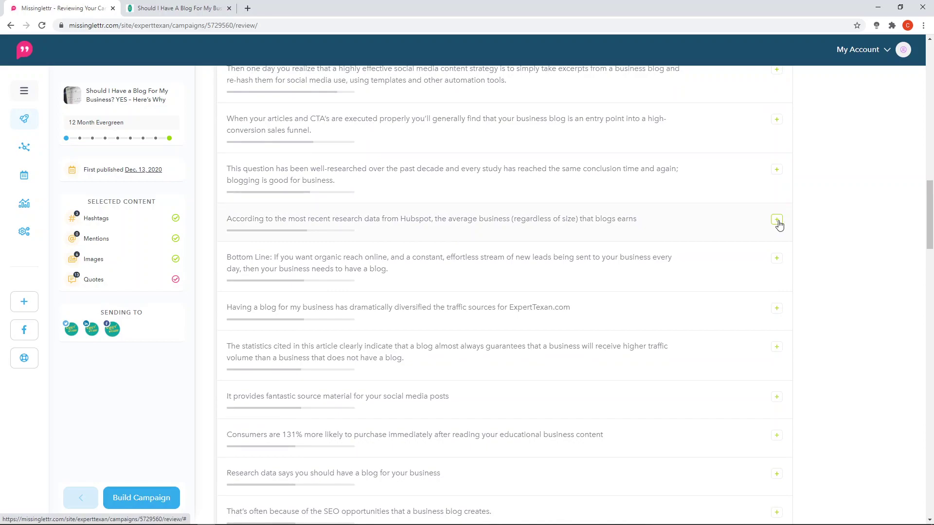
{"action": "left_click", "coordinate": [778, 221]}
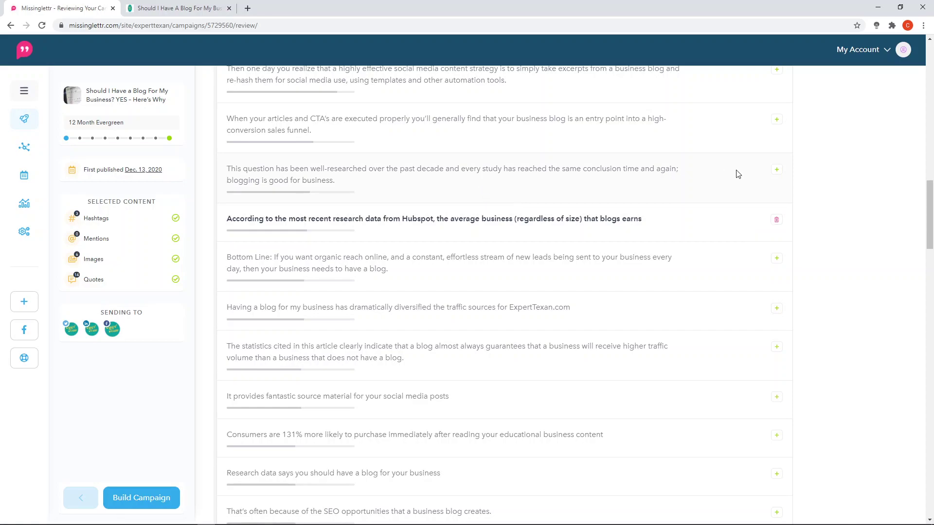
{"action": "left_click", "coordinate": [776, 170]}
Add the quote "Research data says you should have a blog for your business" and build the campaign.
{"action": "scroll", "coordinate": [419, 178], "scroll_direction": "down", "scroll_amount": 1}
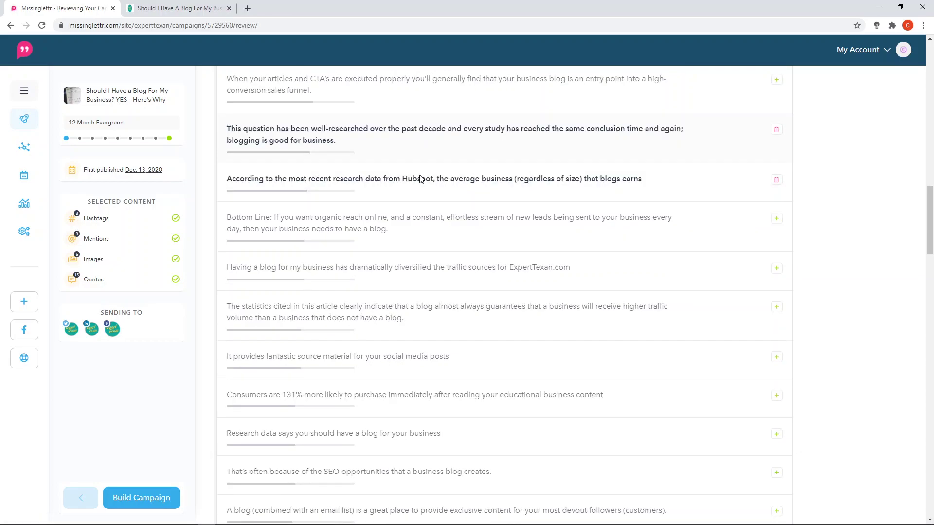
{"action": "scroll", "coordinate": [421, 179], "scroll_direction": "down", "scroll_amount": 3}
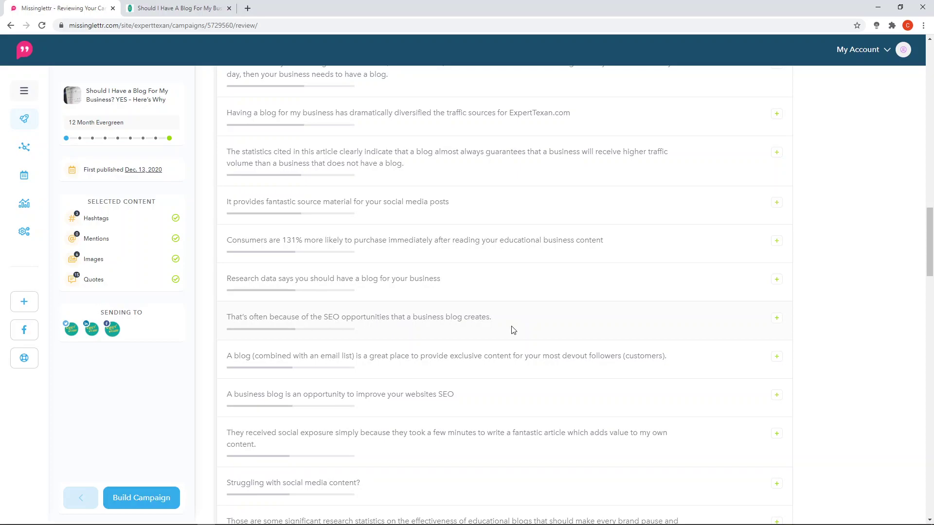
{"action": "scroll", "coordinate": [506, 272], "scroll_direction": "down", "scroll_amount": 2}
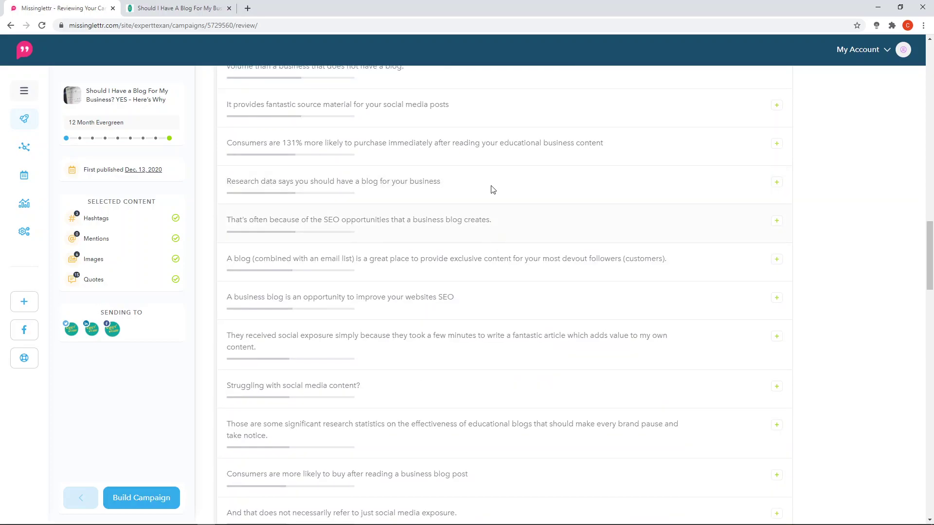
{"action": "left_click", "coordinate": [777, 182]}
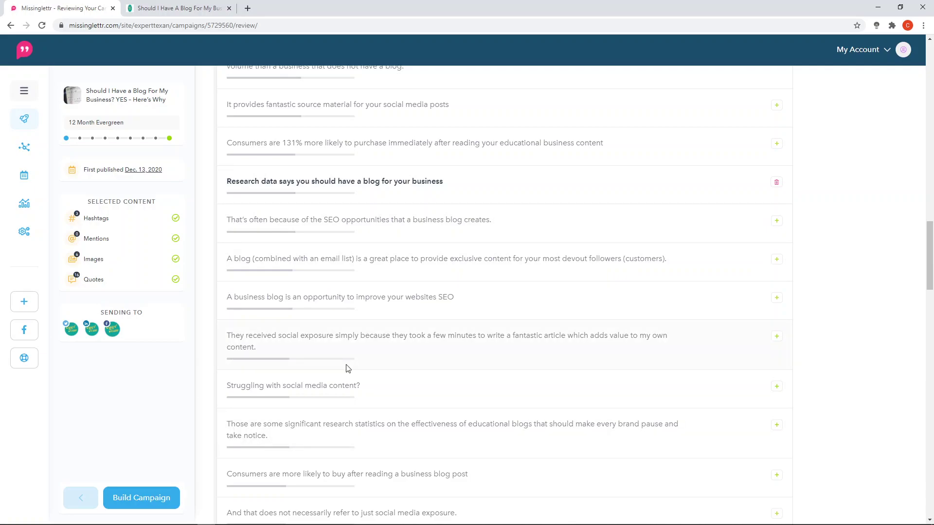
{"action": "scroll", "coordinate": [342, 352], "scroll_direction": "down", "scroll_amount": 5}
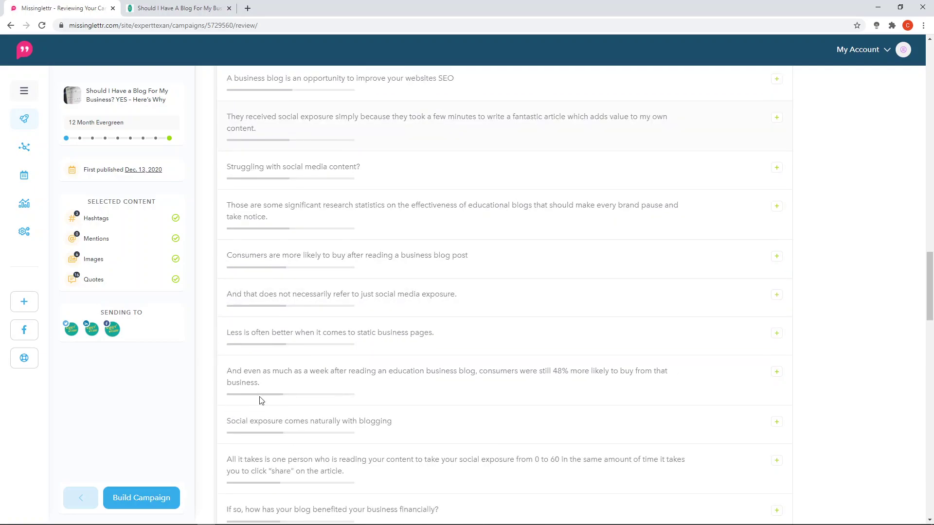
{"action": "left_click", "coordinate": [148, 498]}
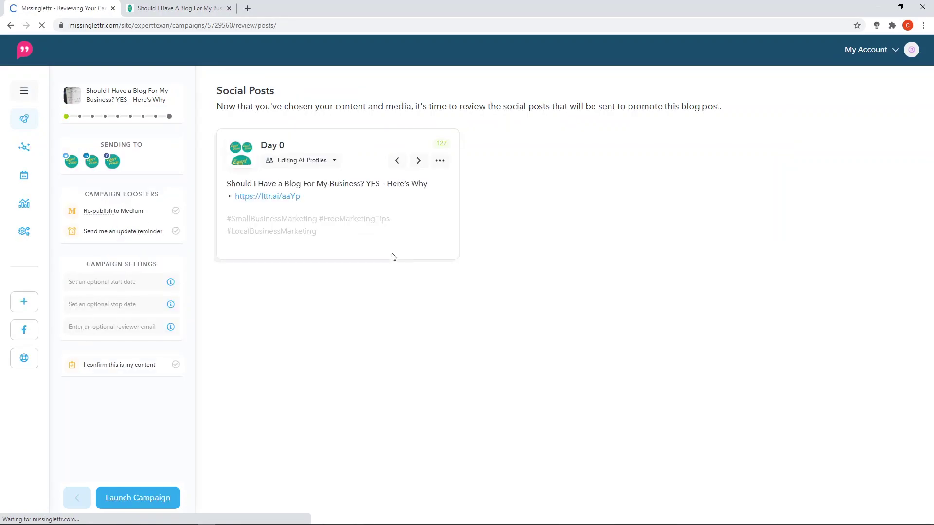
Show the editing options of the Day 0 social post and switch it to the next image.
{"action": "left_click", "coordinate": [440, 162]}
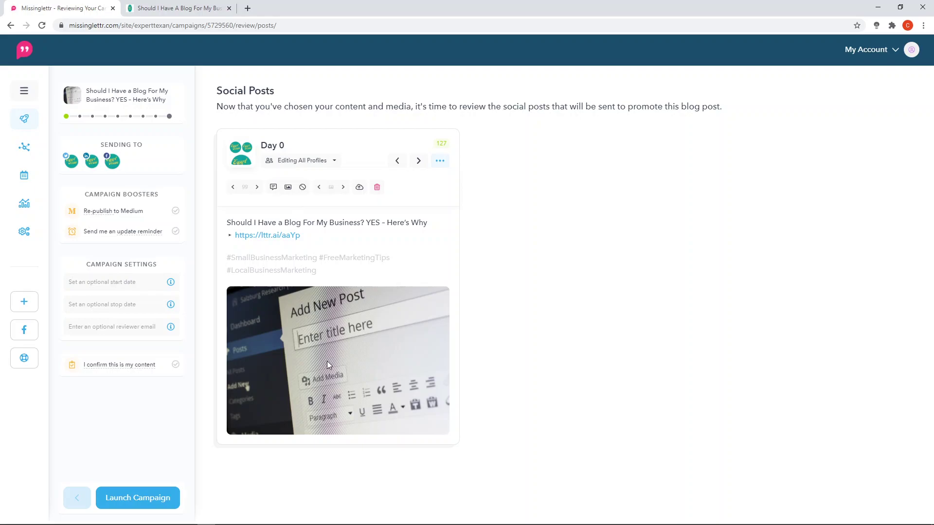
{"action": "left_click", "coordinate": [345, 188]}
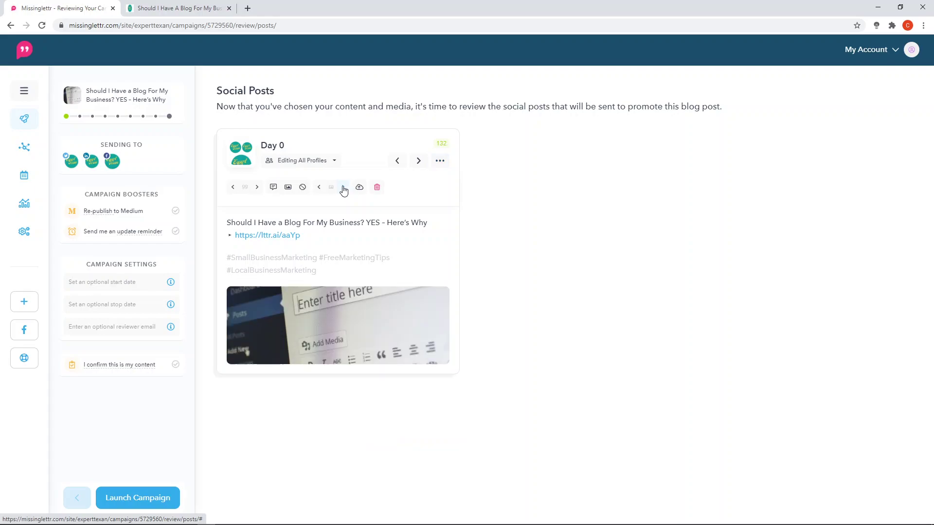
Set the Day 0 post's custom image to the hand pointing a pen at tablet charts, previewing the quote bubble image as an alternative.
{"action": "left_click", "coordinate": [344, 188]}
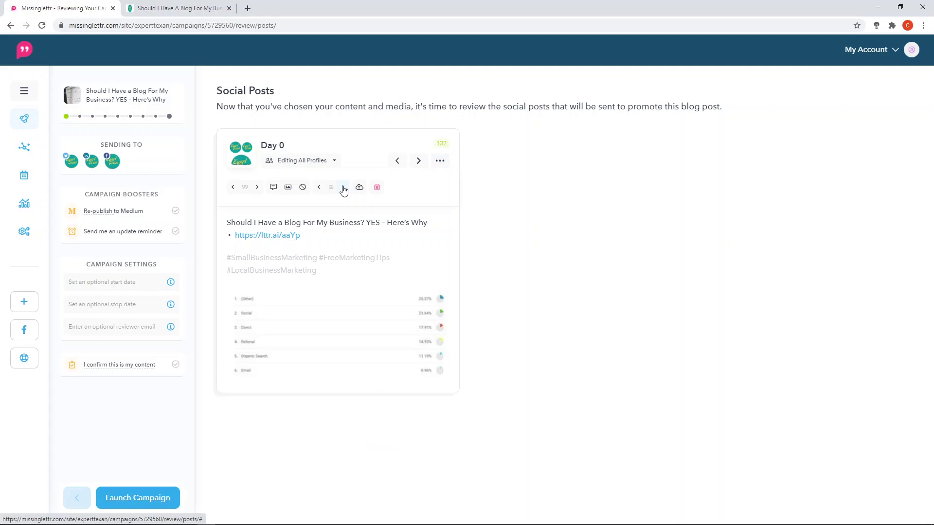
{"action": "left_click", "coordinate": [343, 189]}
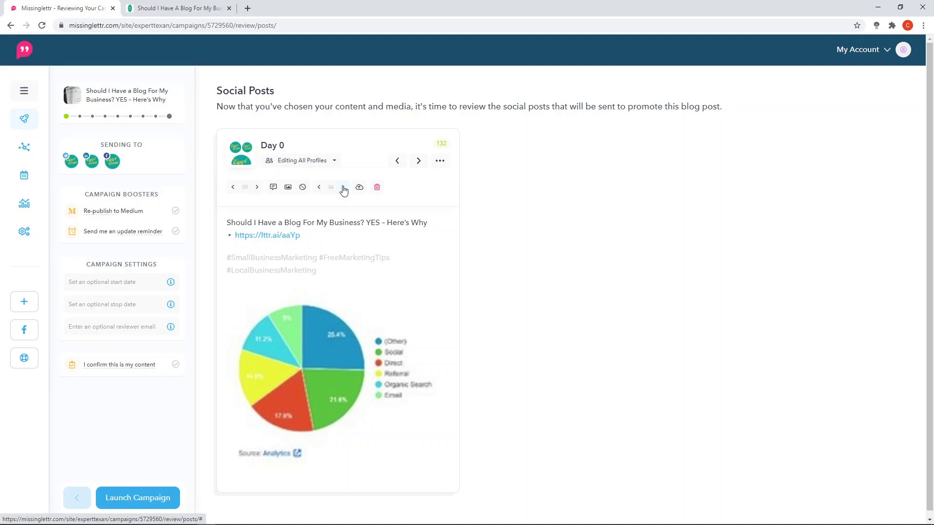
{"action": "left_click", "coordinate": [344, 188]}
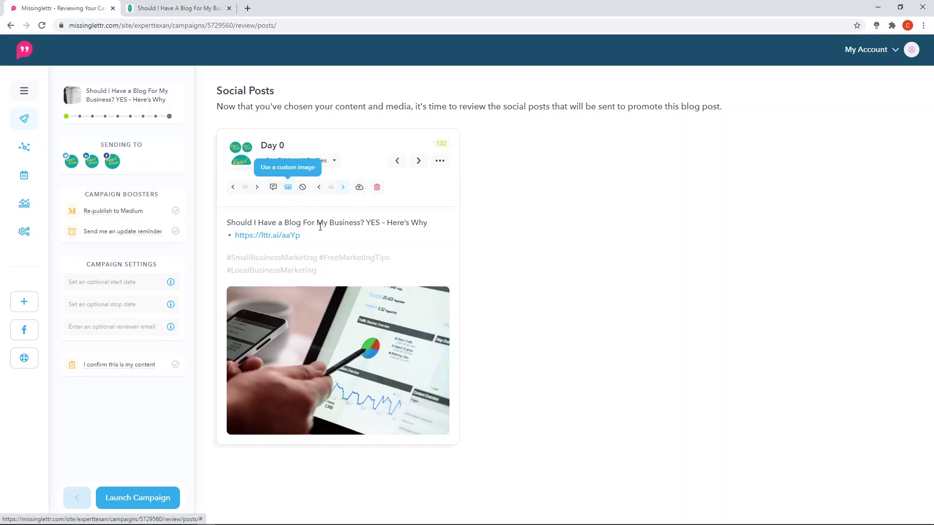
{"action": "left_click", "coordinate": [273, 189]}
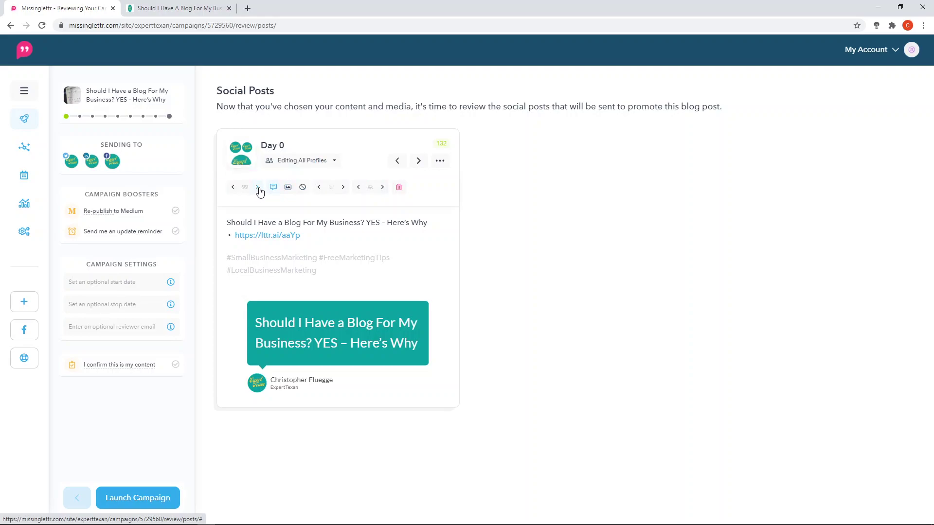
{"action": "left_click", "coordinate": [288, 188]}
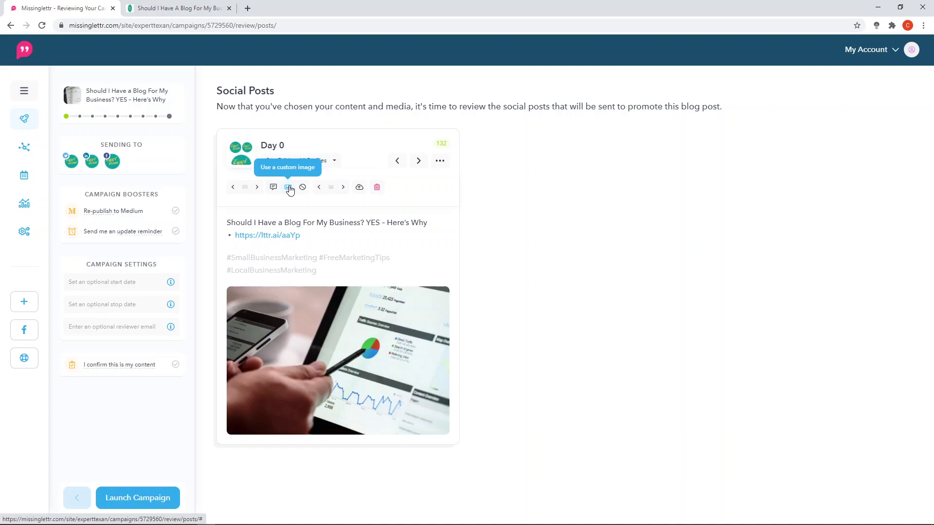
Advance through the Day 4 and Day 15 posts to Day 45 and cycle its text through the alternative quotes.
{"action": "left_click", "coordinate": [418, 161]}
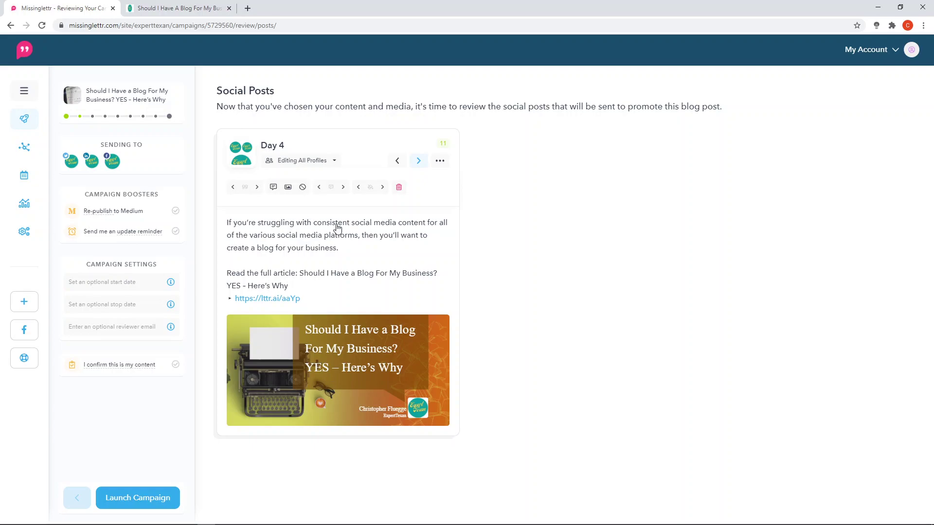
{"action": "left_click", "coordinate": [419, 162]}
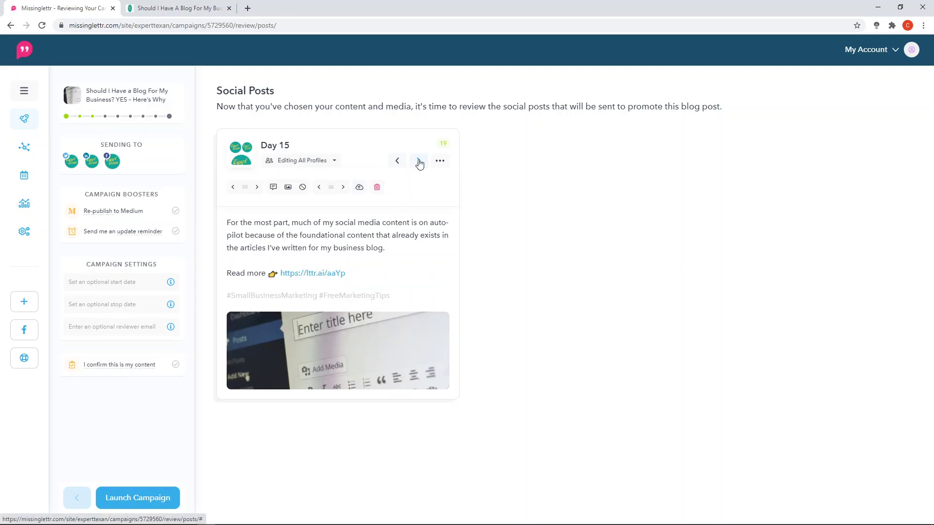
{"action": "left_click", "coordinate": [420, 163]}
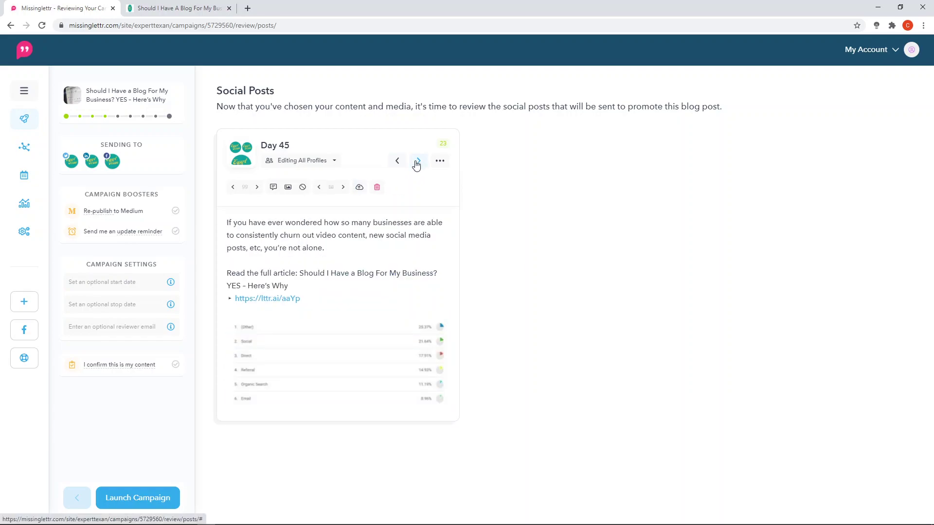
{"action": "left_click", "coordinate": [257, 188]}
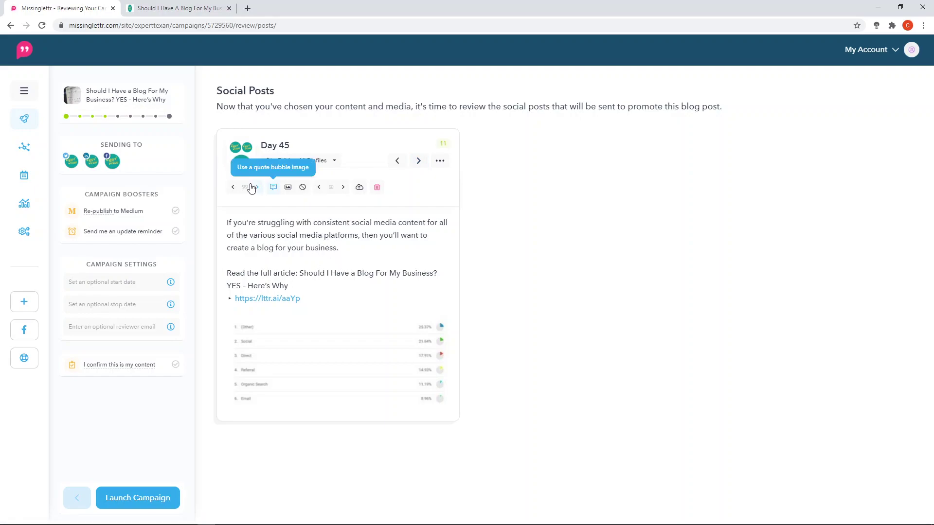
{"action": "left_click", "coordinate": [257, 188]}
{"action": "left_click", "coordinate": [257, 189]}
{"action": "left_click", "coordinate": [258, 188]}
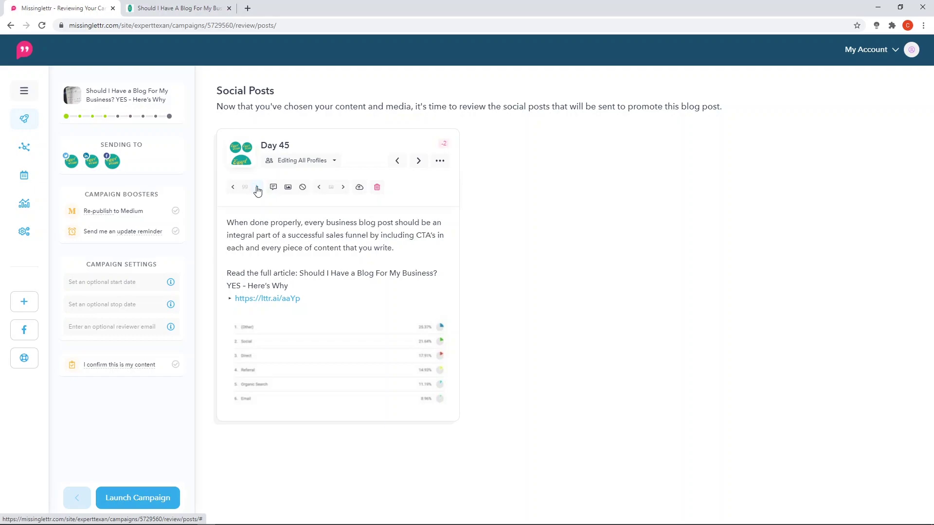
{"action": "left_click", "coordinate": [257, 189]}
Review the posts that follow Day 45, from Day 97 through Day 365.
{"action": "left_click", "coordinate": [418, 162]}
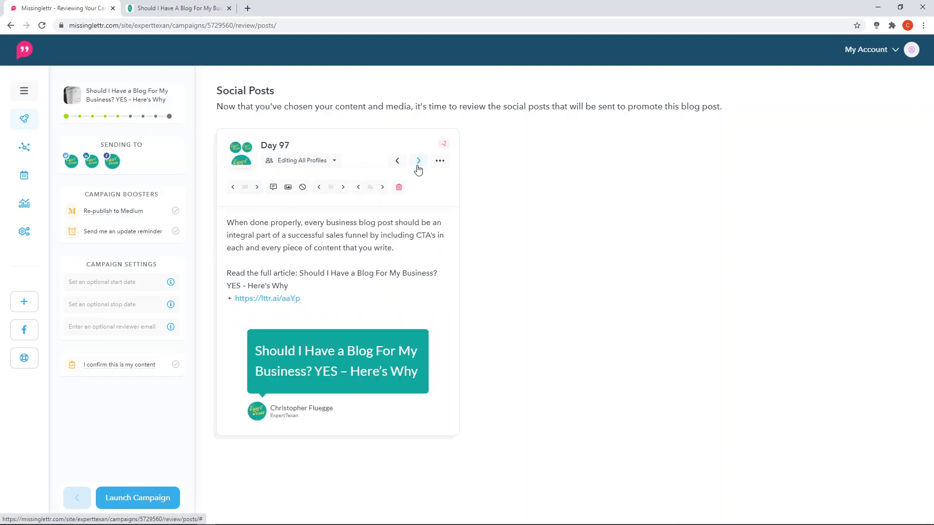
{"action": "left_click", "coordinate": [419, 163]}
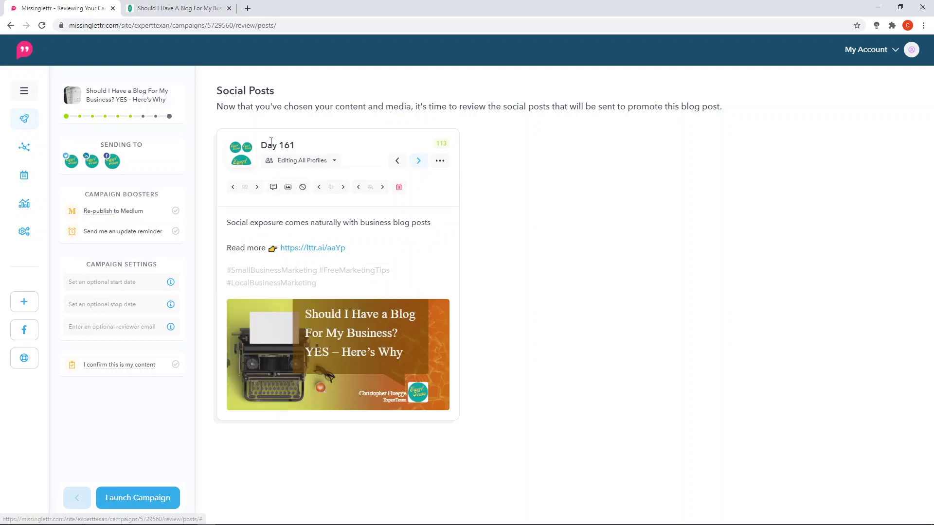
{"action": "left_click", "coordinate": [419, 162]}
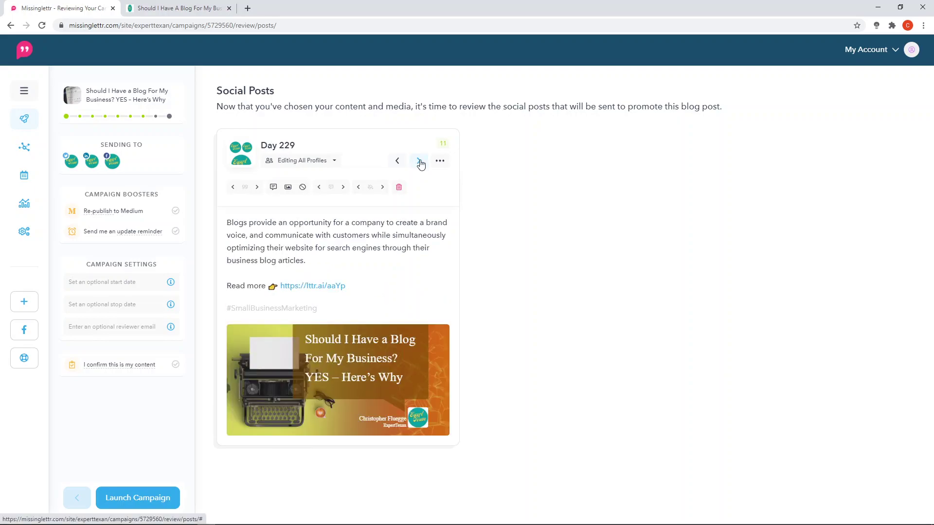
{"action": "left_click", "coordinate": [419, 163]}
{"action": "left_click", "coordinate": [420, 162]}
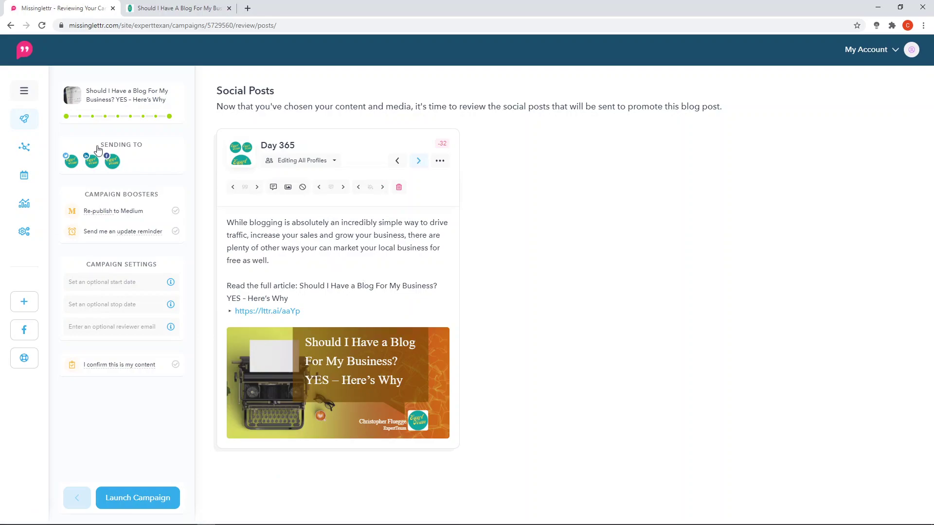
Confirm that the content is your own and try to launch the campaign.
{"action": "mouse_move", "coordinate": [63, 125]}
{"action": "mouse_move", "coordinate": [144, 122]}
{"action": "mouse_move", "coordinate": [444, 144]}
{"action": "left_click", "coordinate": [138, 498]}
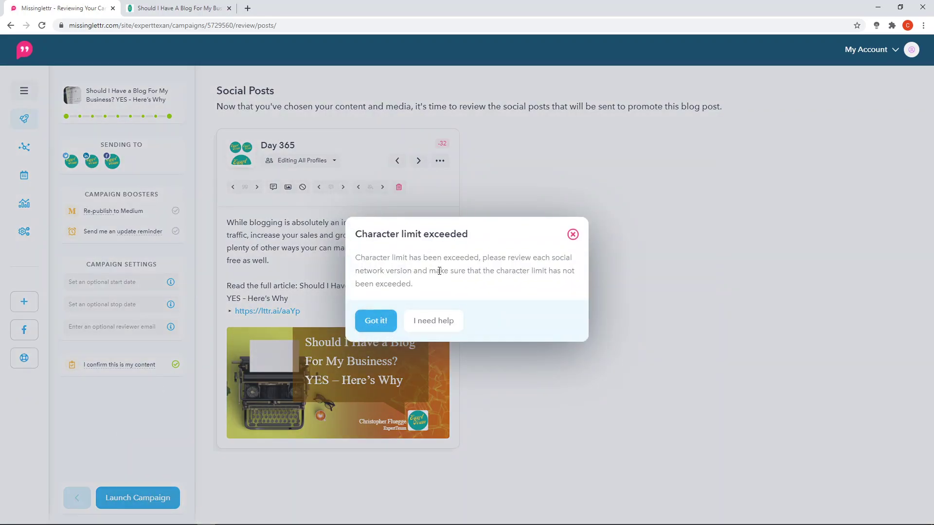
{"action": "left_click", "coordinate": [377, 323]}
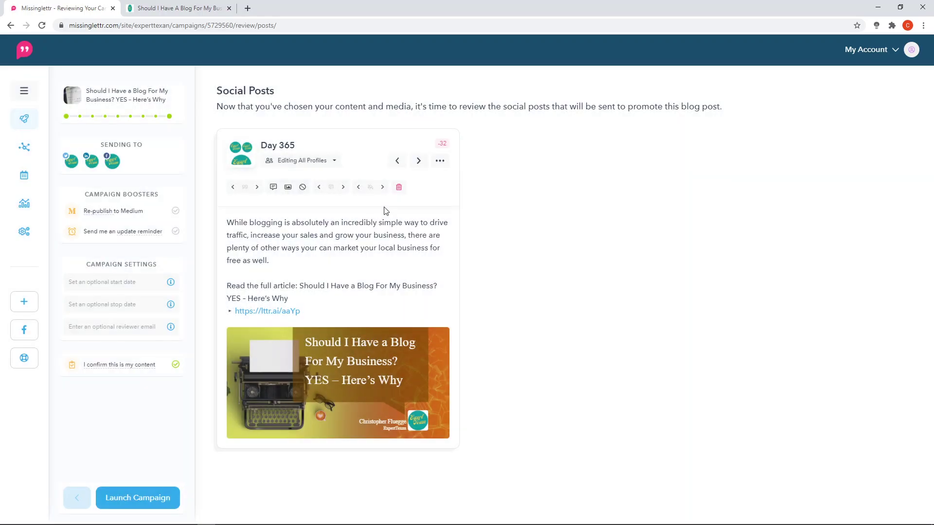
Shorten the Day 365 post by replacing ", there are plenty of other ways your can market your local business for free as well." with "...".
{"action": "left_click", "coordinate": [306, 260]}
{"action": "left_click_drag", "start_coordinate": [270, 261], "coordinate": [410, 238]}
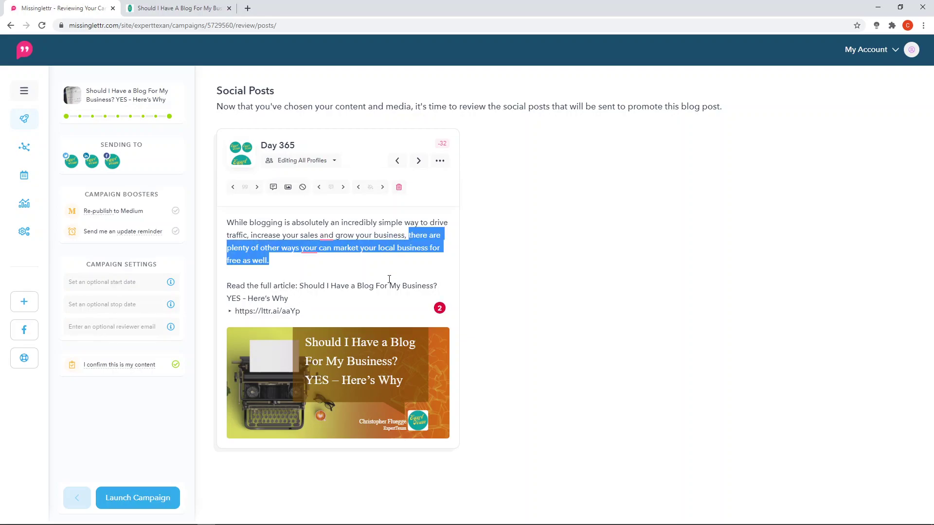
{"action": "key", "text": "BackSpace"}
{"action": "key", "text": "BackSpace"}
{"action": "key", "text": "BackSpace"}
{"action": "type", "text": "..."}
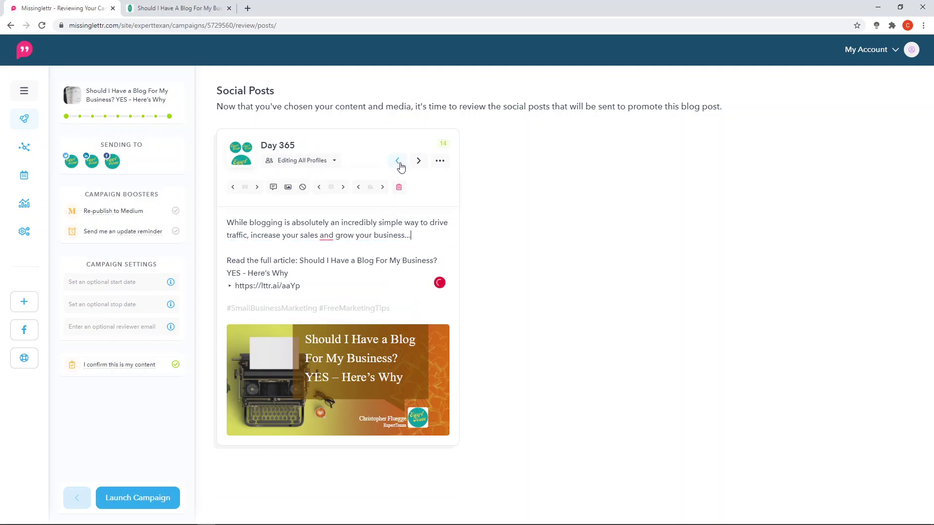
Go back to the Day 97 post and remove the spaces around the dash in "YES – Here's Why".
{"action": "left_click", "coordinate": [398, 161]}
{"action": "left_click", "coordinate": [398, 161]}
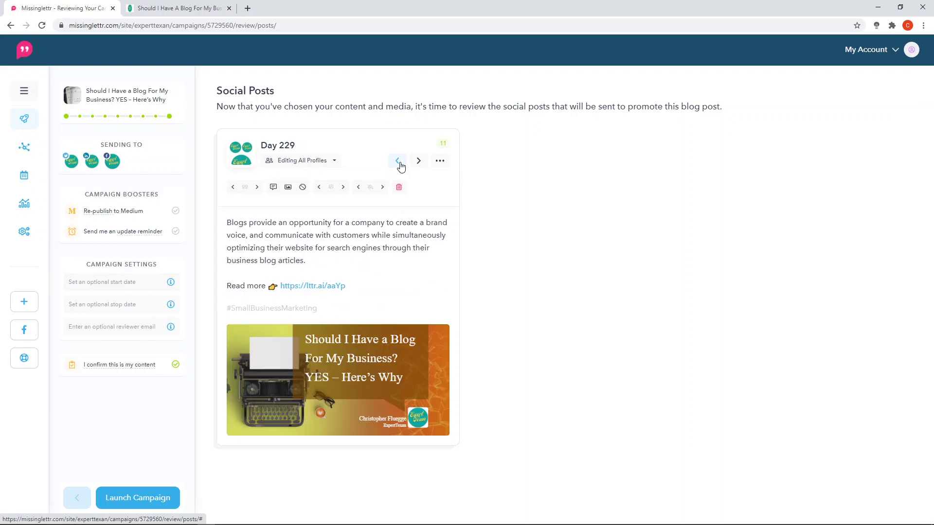
{"action": "left_click", "coordinate": [398, 161]}
{"action": "left_click", "coordinate": [398, 161]}
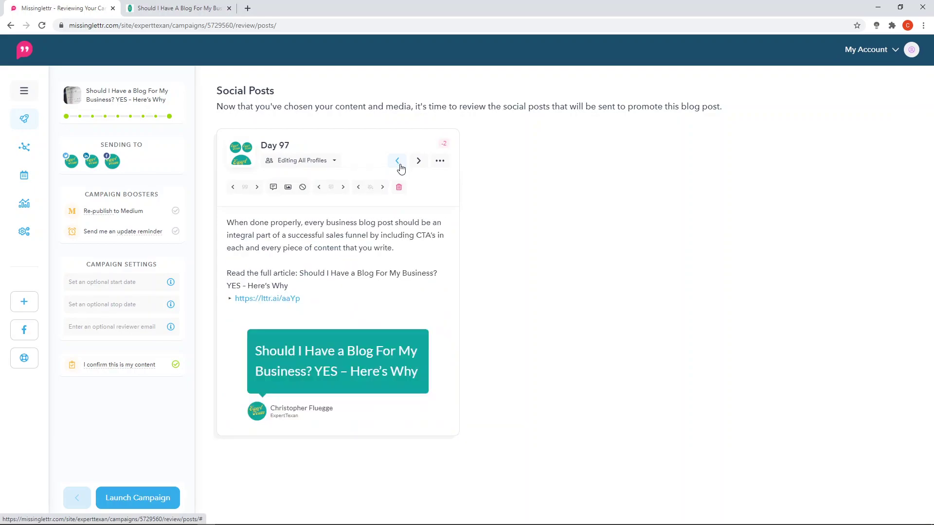
{"action": "left_click", "coordinate": [290, 295]}
{"action": "left_click", "coordinate": [248, 287]}
{"action": "key", "text": "BackSpace"}
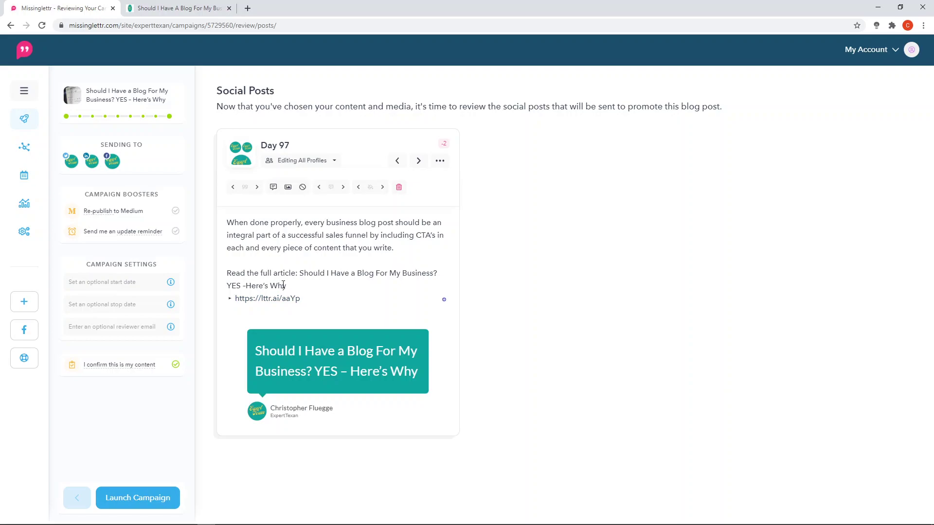
{"action": "key", "text": "Left"}
{"action": "key", "text": "BackSpace"}
Check the remaining earlier posts back around to Day 365 and launch the campaign.
{"action": "left_click", "coordinate": [398, 161]}
{"action": "left_click", "coordinate": [398, 161]}
{"action": "left_click", "coordinate": [398, 161]}
{"action": "left_click", "coordinate": [398, 161]}
{"action": "left_click", "coordinate": [397, 161]}
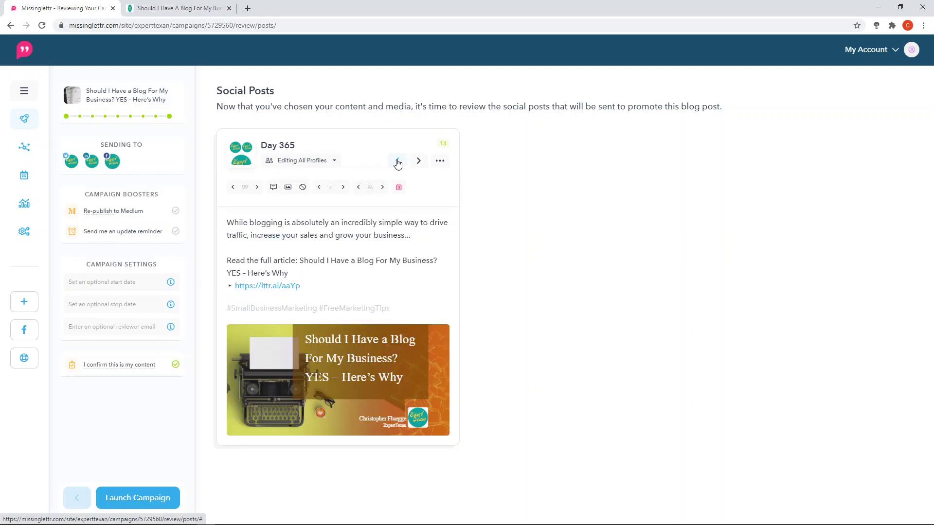
{"action": "left_click", "coordinate": [137, 498]}
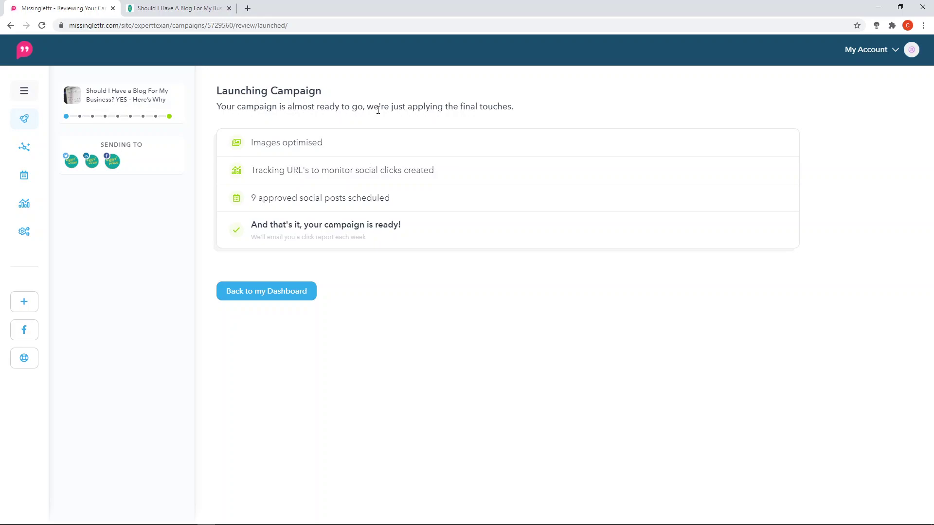
Return to the campaigns dashboard and look through the active campaigns for the newly launched "Should I Have a Blog For My Business" campaign.
{"action": "left_click", "coordinate": [256, 295]}
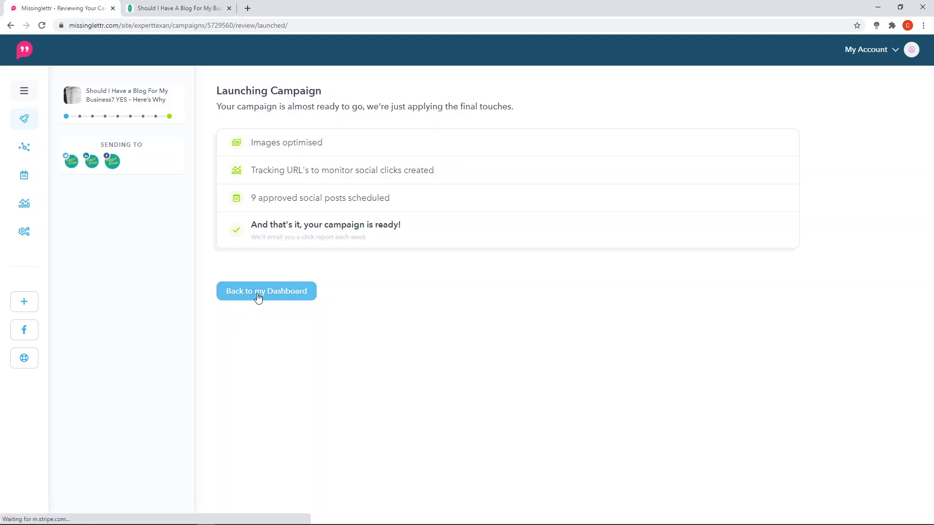
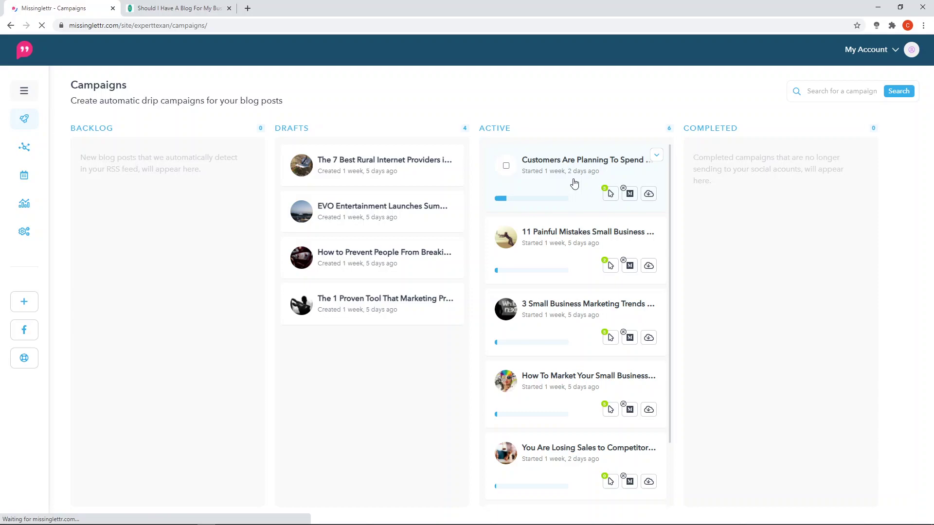
{"action": "mouse_move", "coordinate": [29, 214]}
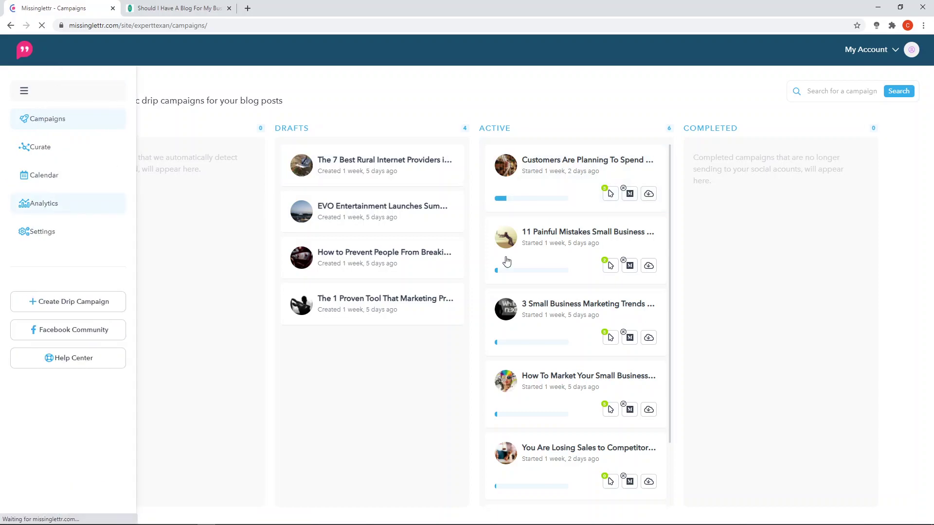
{"action": "scroll", "coordinate": [565, 237], "scroll_direction": "down", "scroll_amount": 1}
{"action": "scroll", "coordinate": [565, 237], "scroll_direction": "down", "scroll_amount": 2}
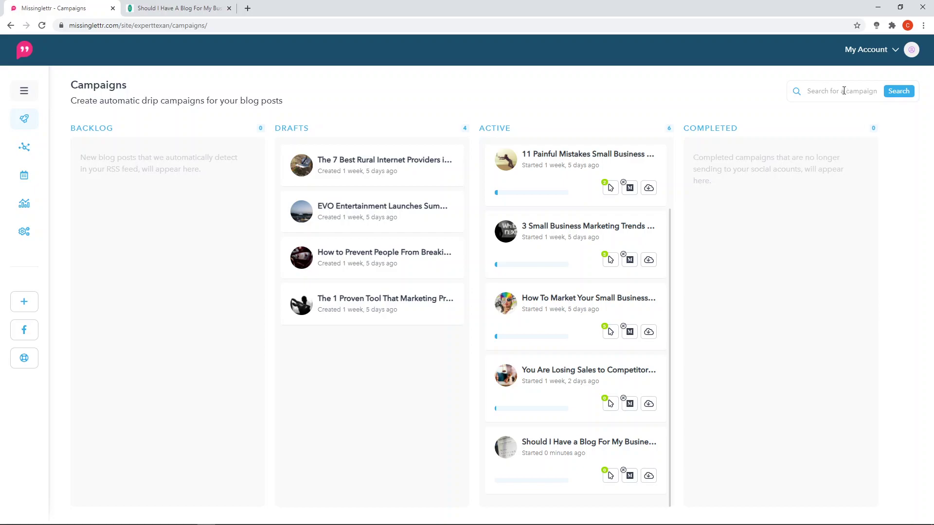
{"action": "scroll", "coordinate": [576, 250], "scroll_direction": "up", "scroll_amount": 2}
{"action": "scroll", "coordinate": [576, 251], "scroll_direction": "down", "scroll_amount": 2}
Open Curate and review the profile's categories, tags and language, leaving the profile without saving.
{"action": "mouse_move", "coordinate": [35, 138]}
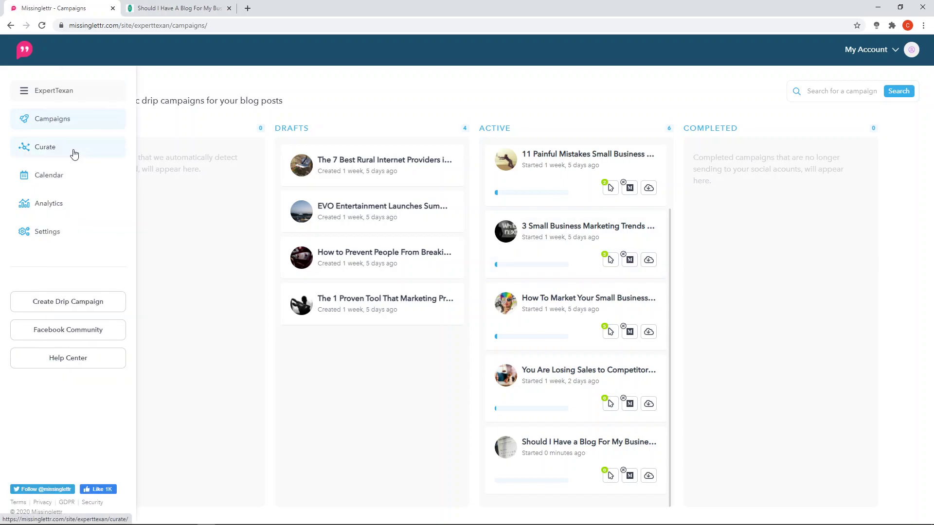
{"action": "left_click", "coordinate": [76, 154]}
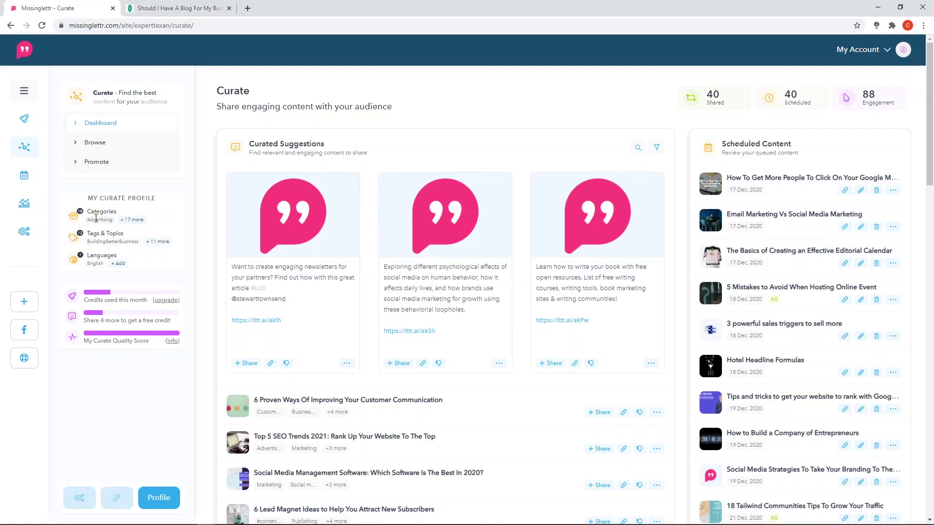
{"action": "left_click", "coordinate": [131, 222]}
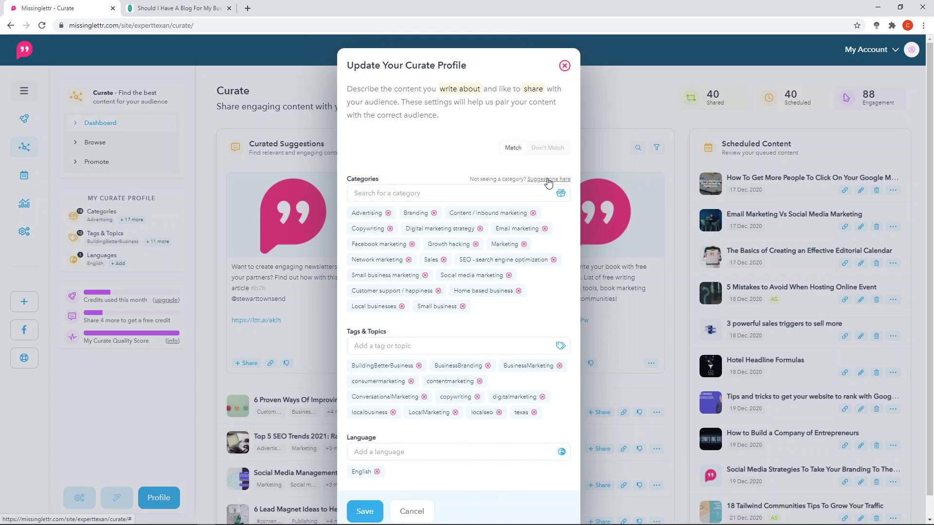
{"action": "scroll", "coordinate": [446, 351], "scroll_direction": "down", "scroll_amount": 1}
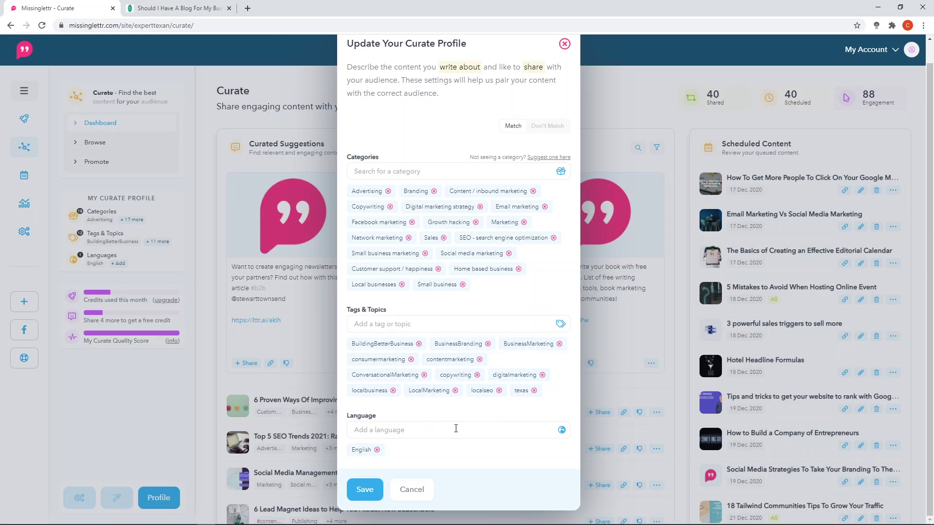
{"action": "left_click", "coordinate": [412, 490]}
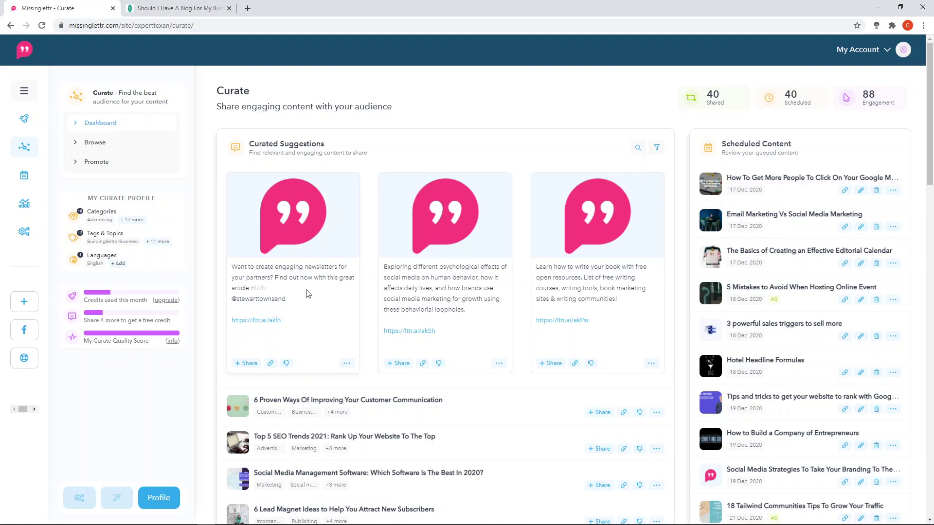
Examine the list of curated content suggestions and their tags.
{"action": "scroll", "coordinate": [306, 293], "scroll_direction": "down", "scroll_amount": 3}
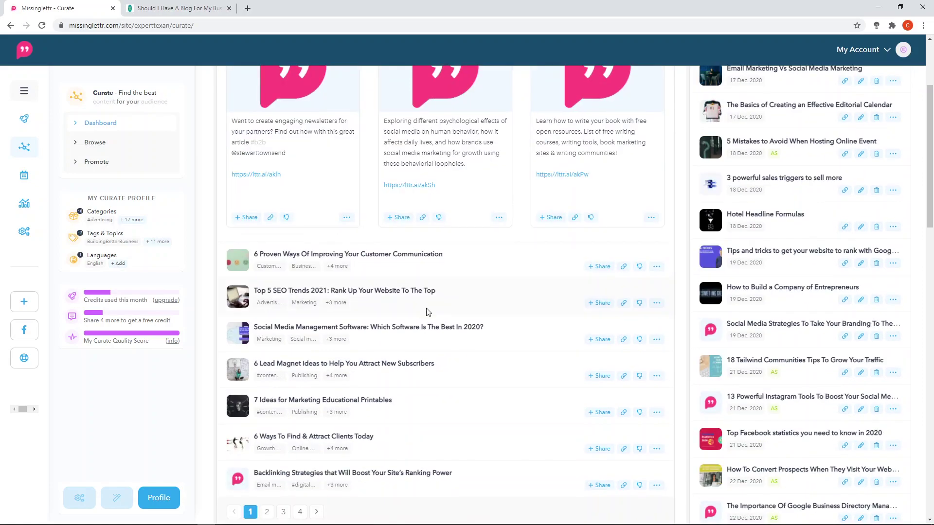
{"action": "scroll", "coordinate": [458, 268], "scroll_direction": "down", "scroll_amount": 2}
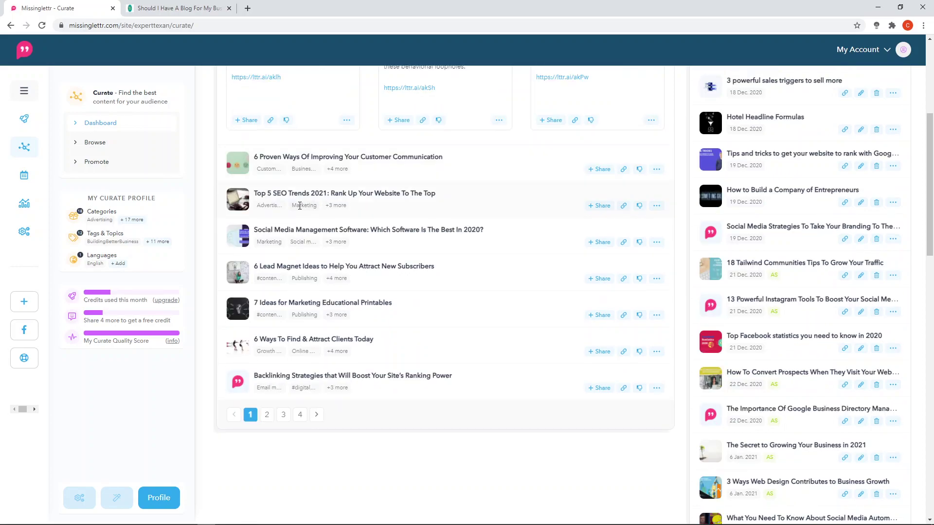
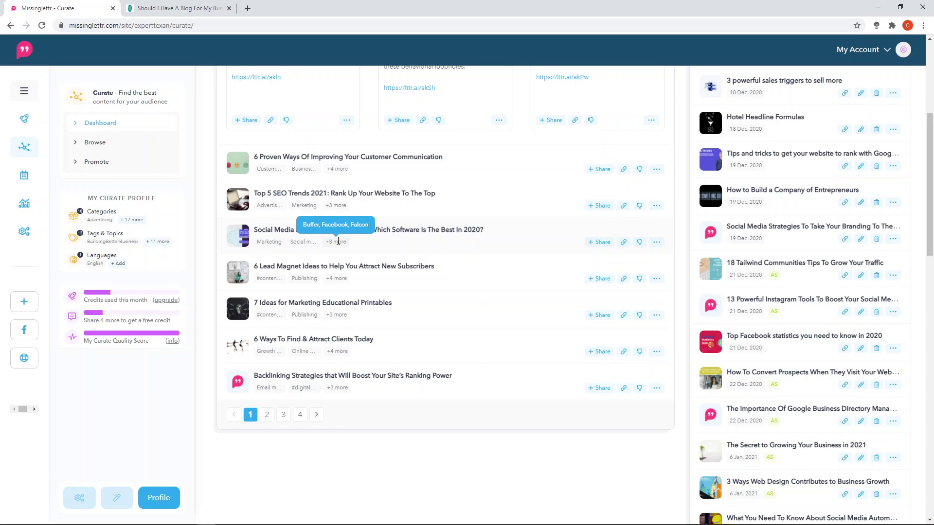
Open the source article of the "Social Media Management Software: Which Software Is The Best In 2020?" suggestion and skim it down to the Hootsuite section.
{"action": "left_click", "coordinate": [624, 243]}
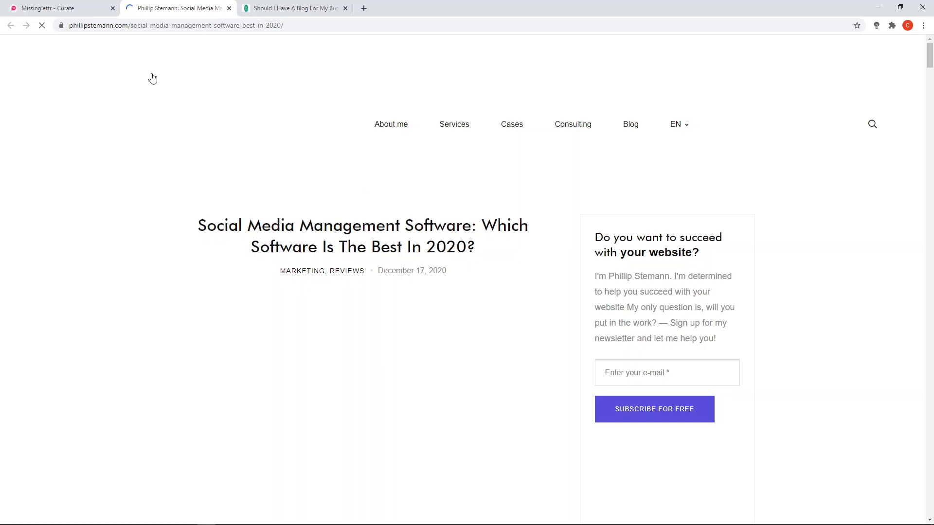
{"action": "left_click", "coordinate": [57, 12]}
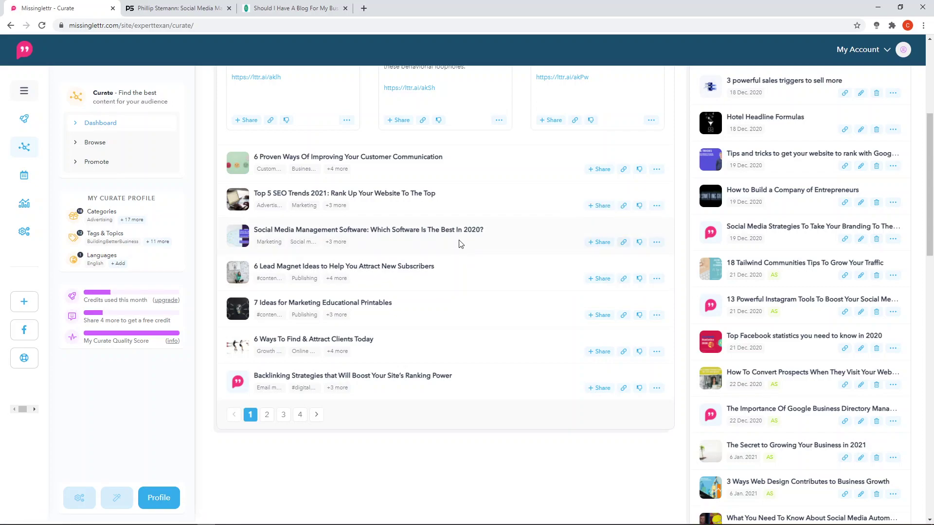
{"action": "left_click", "coordinate": [179, 11]}
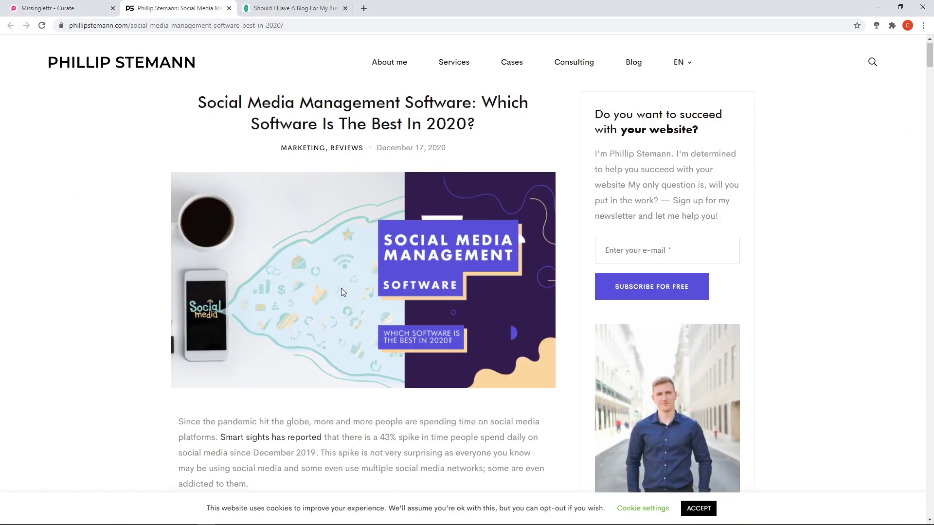
{"action": "scroll", "coordinate": [340, 288], "scroll_direction": "down", "scroll_amount": 15}
{"action": "scroll", "coordinate": [110, 200], "scroll_direction": "up", "scroll_amount": 10}
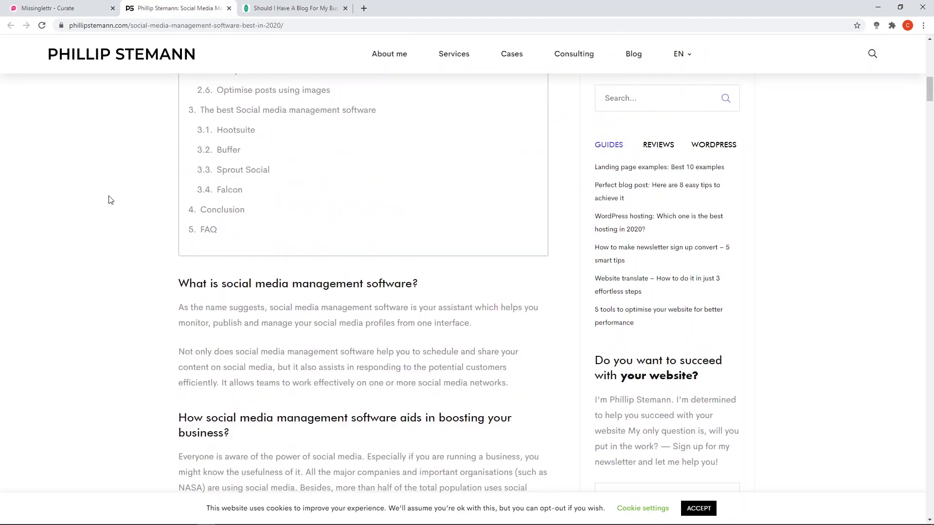
{"action": "scroll", "coordinate": [110, 199], "scroll_direction": "up", "scroll_amount": 6}
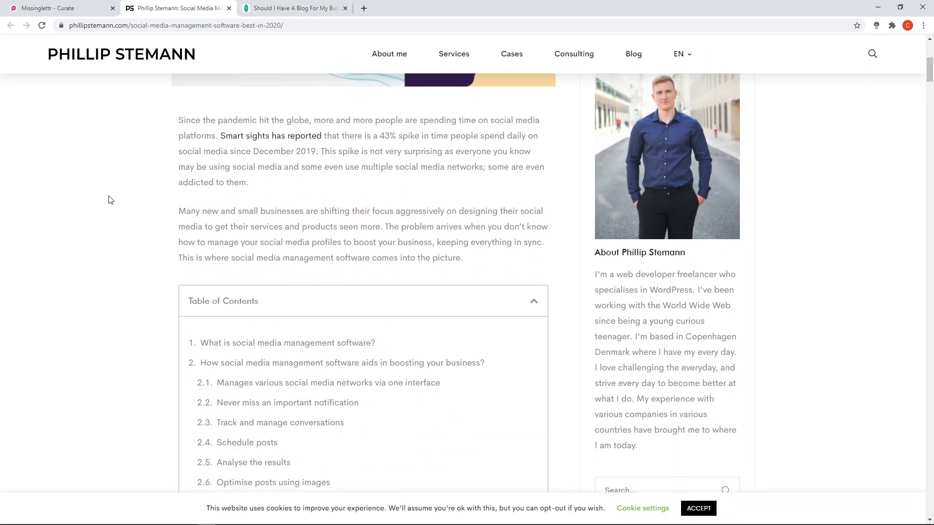
{"action": "scroll", "coordinate": [110, 199], "scroll_direction": "down", "scroll_amount": 15}
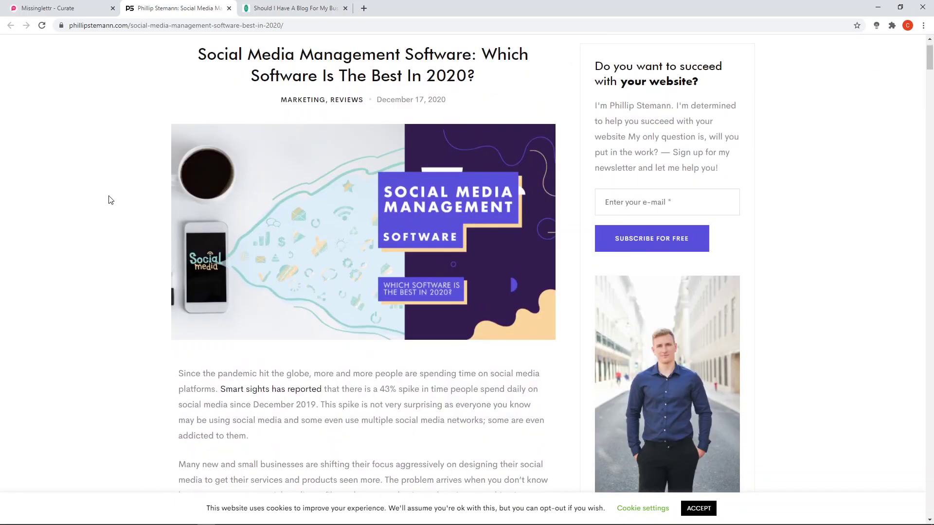
{"action": "scroll", "coordinate": [110, 200], "scroll_direction": "down", "scroll_amount": 15}
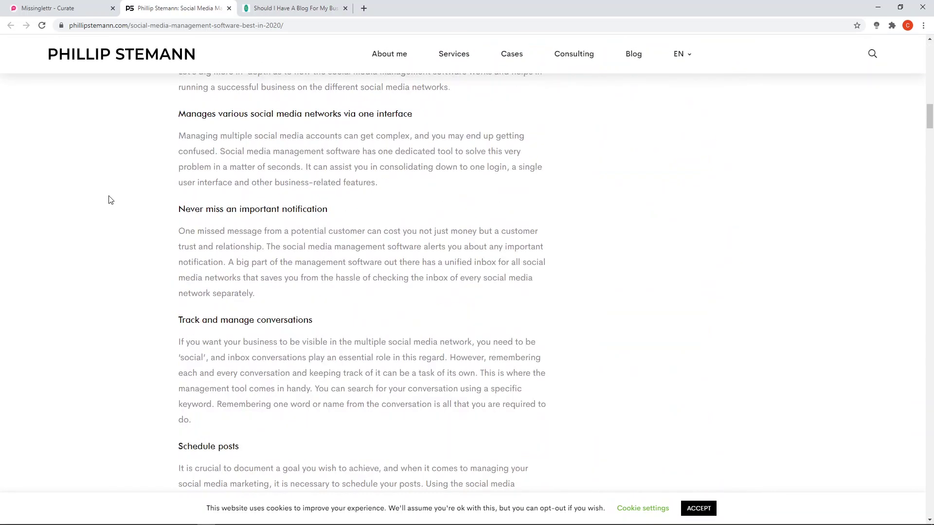
{"action": "scroll", "coordinate": [126, 199], "scroll_direction": "down", "scroll_amount": 7}
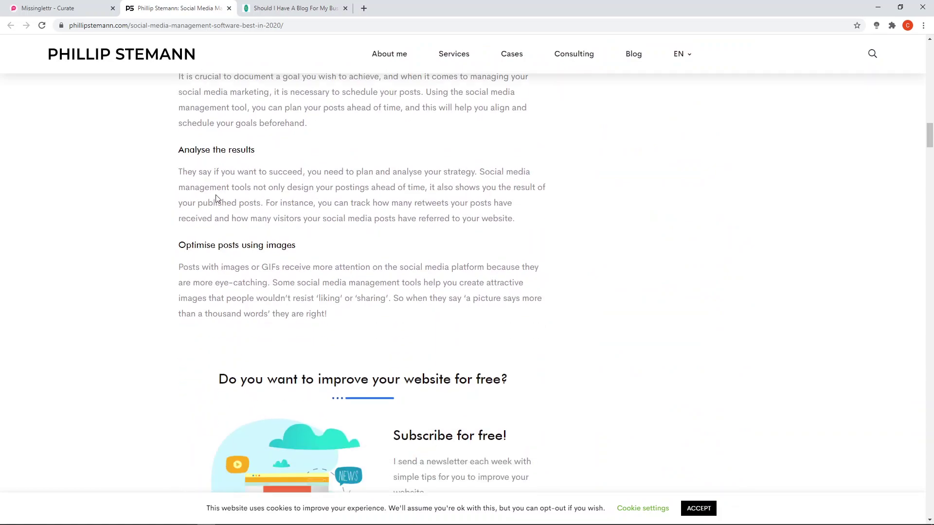
{"action": "scroll", "coordinate": [180, 229], "scroll_direction": "down", "scroll_amount": 1}
{"action": "scroll", "coordinate": [179, 229], "scroll_direction": "down", "scroll_amount": 4}
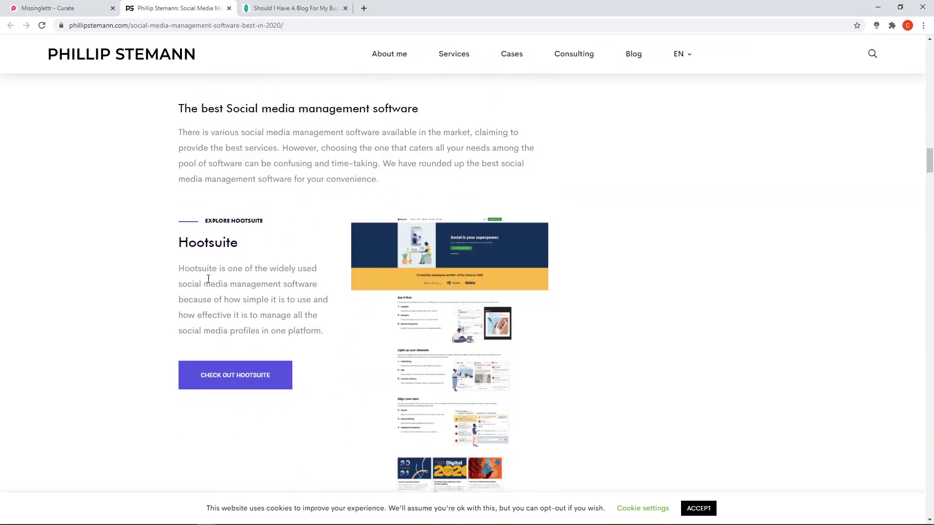
Back in Curate, share the social media management software suggestion to the Expert Texan Twitter, LinkedIn and Facebook profiles by scheduling the original post.
{"action": "left_click", "coordinate": [73, 11]}
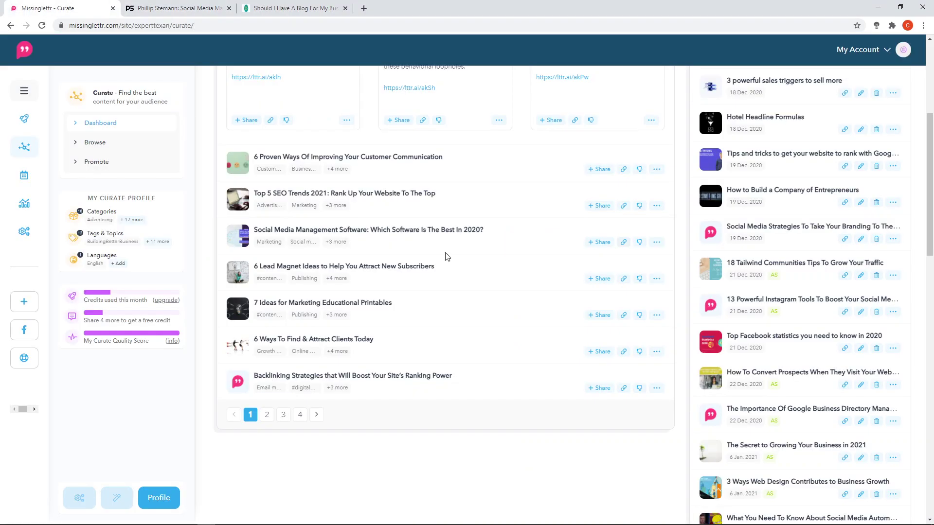
{"action": "left_click", "coordinate": [600, 244]}
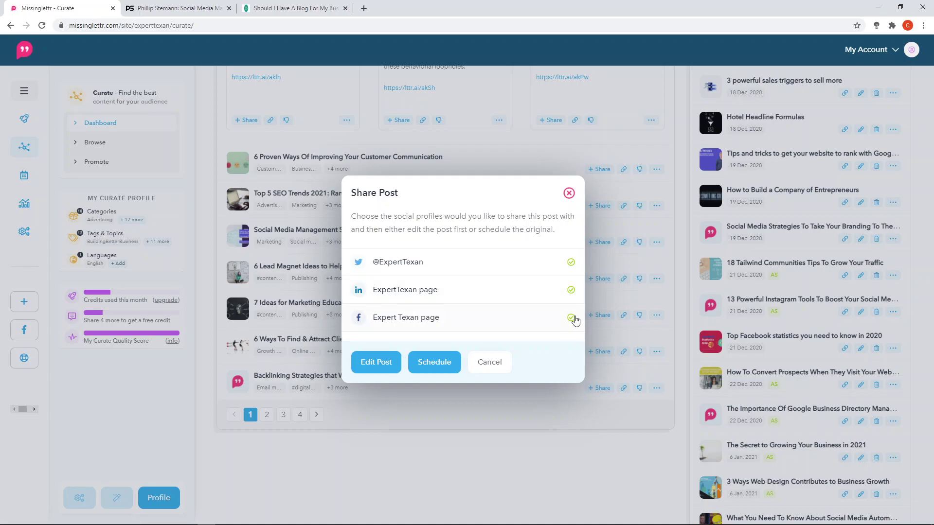
{"action": "left_click", "coordinate": [436, 368]}
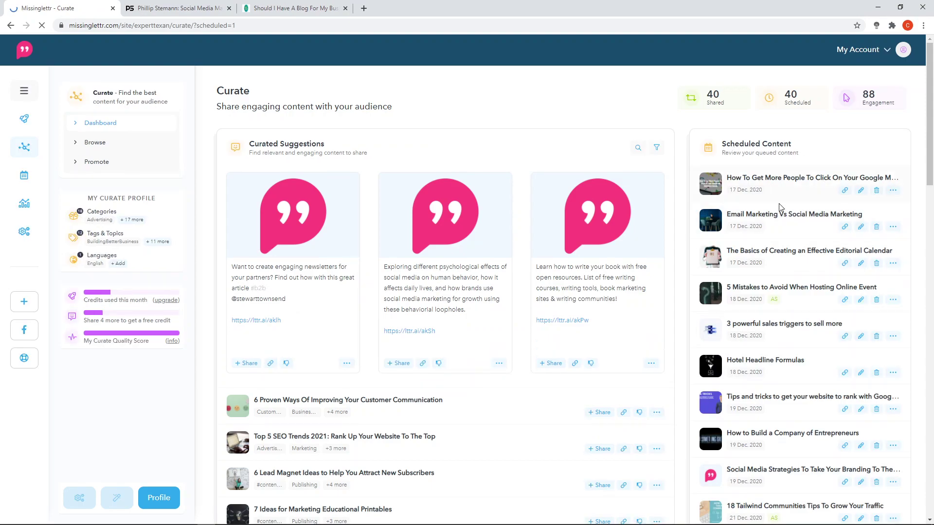
Examine the Scheduled Content list, checking post dates and the AS auto-schedule marks through the end of January 2021.
{"action": "scroll", "coordinate": [418, 300], "scroll_direction": "down", "scroll_amount": 4}
{"action": "scroll", "coordinate": [418, 300], "scroll_direction": "down", "scroll_amount": 5}
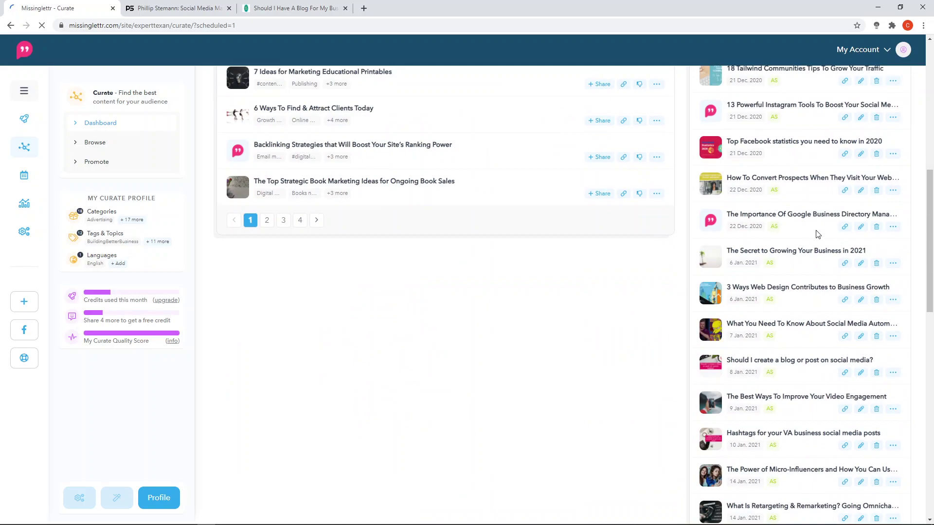
{"action": "scroll", "coordinate": [816, 235], "scroll_direction": "up", "scroll_amount": 8}
{"action": "scroll", "coordinate": [816, 235], "scroll_direction": "up", "scroll_amount": 1}
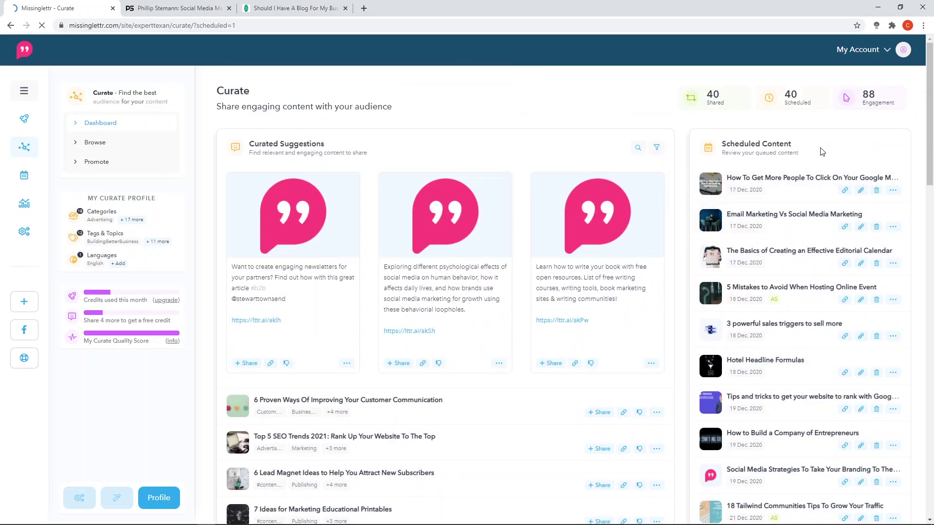
{"action": "scroll", "coordinate": [801, 188], "scroll_direction": "down", "scroll_amount": 2}
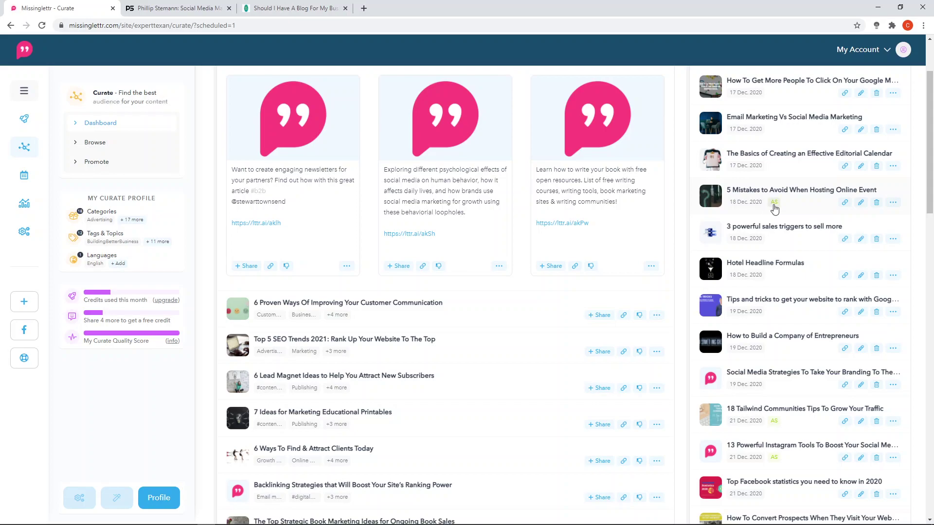
{"action": "scroll", "coordinate": [804, 201], "scroll_direction": "up", "scroll_amount": 2}
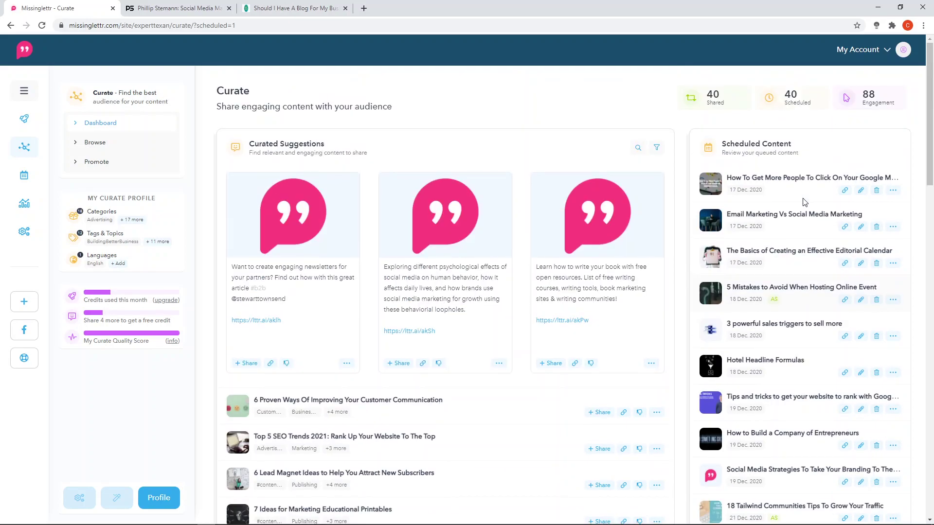
{"action": "scroll", "coordinate": [804, 201], "scroll_direction": "down", "scroll_amount": 4}
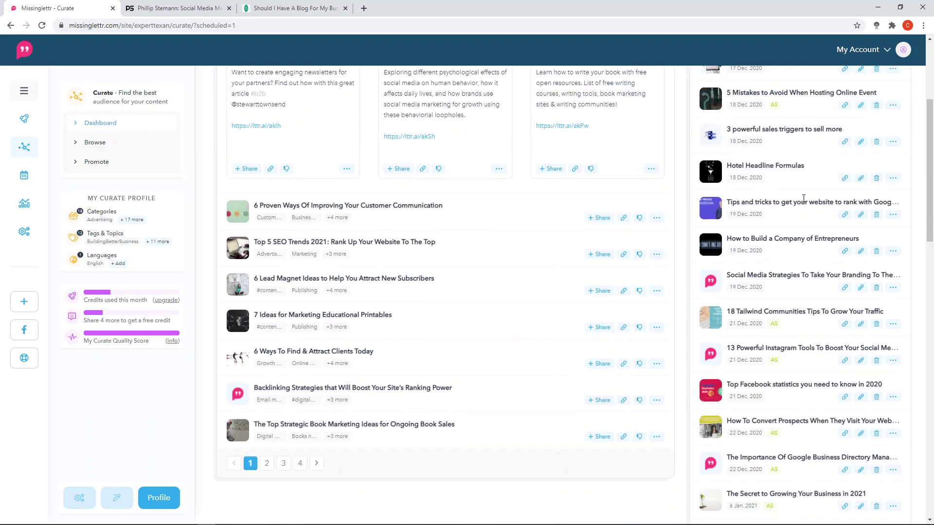
{"action": "scroll", "coordinate": [804, 198], "scroll_direction": "down", "scroll_amount": 3}
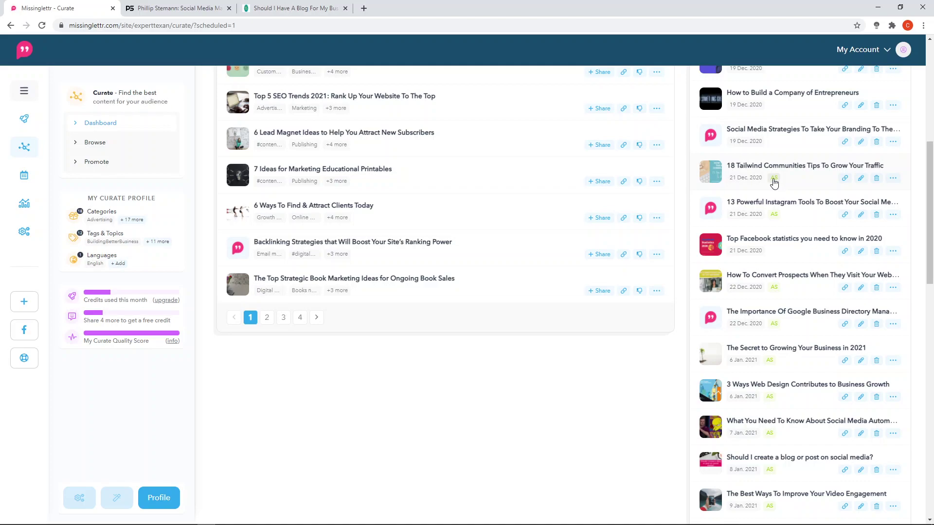
{"action": "scroll", "coordinate": [775, 180], "scroll_direction": "down", "scroll_amount": 3}
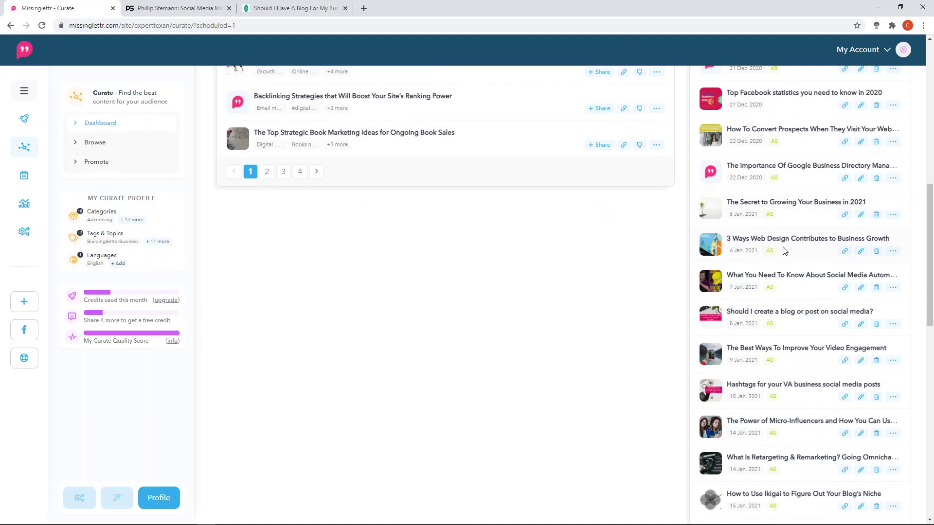
{"action": "scroll", "coordinate": [796, 249], "scroll_direction": "down", "scroll_amount": 5}
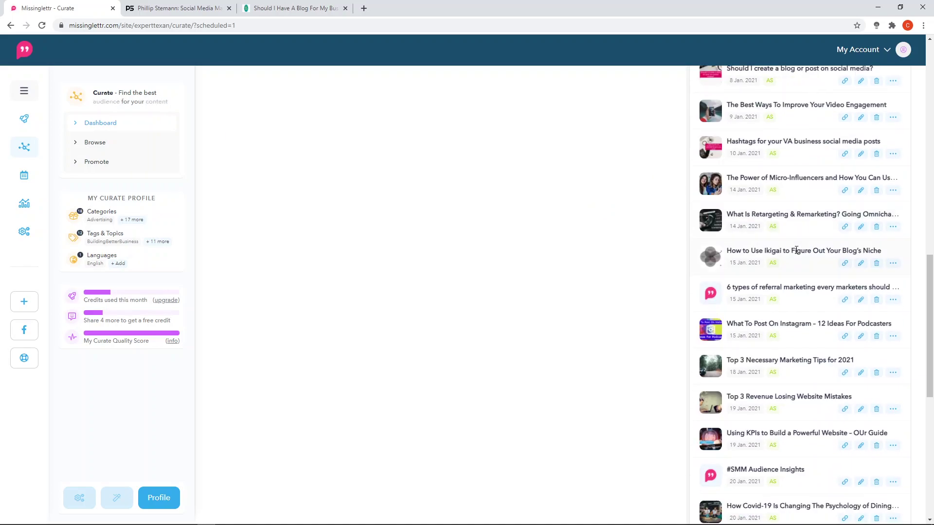
{"action": "scroll", "coordinate": [795, 249], "scroll_direction": "down", "scroll_amount": 7}
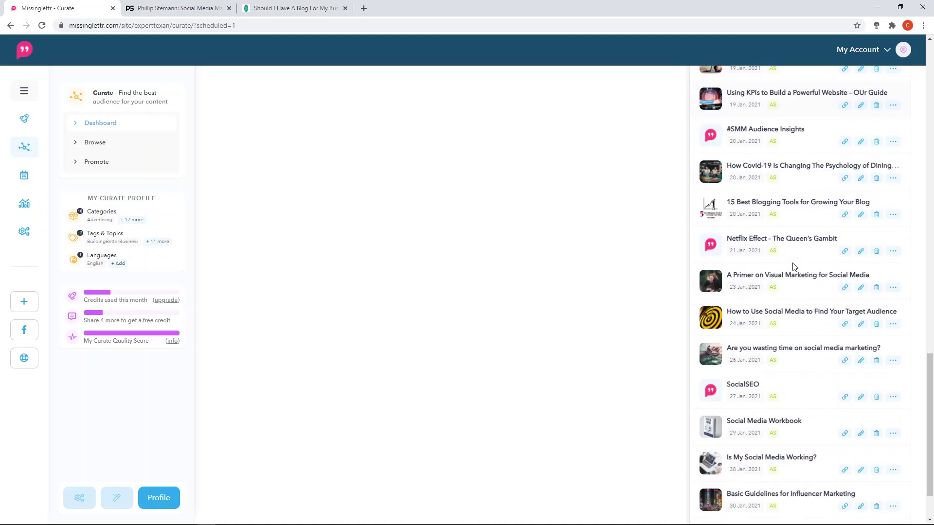
{"action": "scroll", "coordinate": [794, 261], "scroll_direction": "up", "scroll_amount": 9}
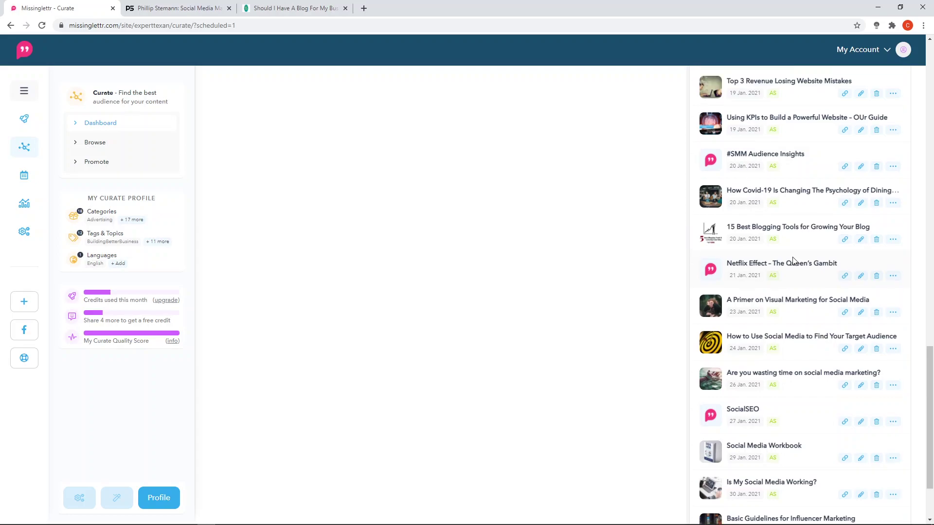
{"action": "scroll", "coordinate": [794, 261], "scroll_direction": "up", "scroll_amount": 12}
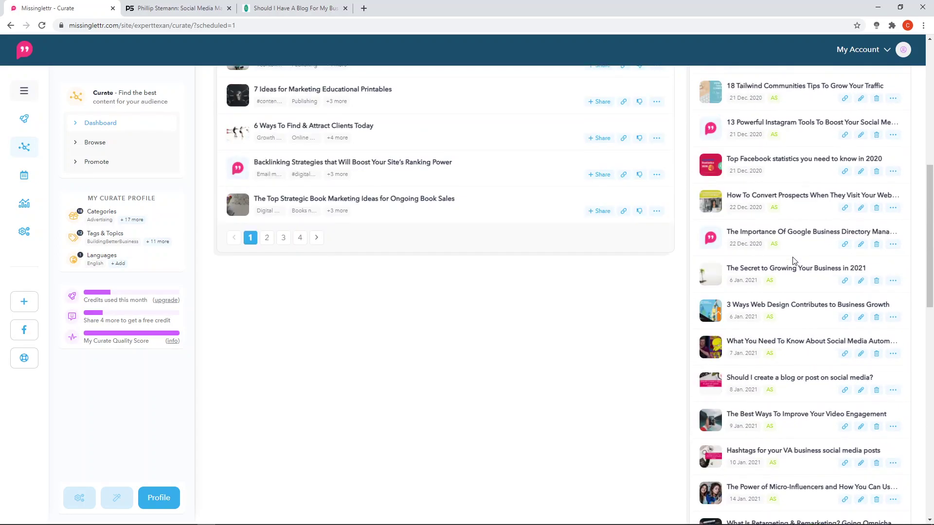
{"action": "scroll", "coordinate": [794, 261], "scroll_direction": "down", "scroll_amount": 2}
{"action": "scroll", "coordinate": [794, 261], "scroll_direction": "down", "scroll_amount": 12}
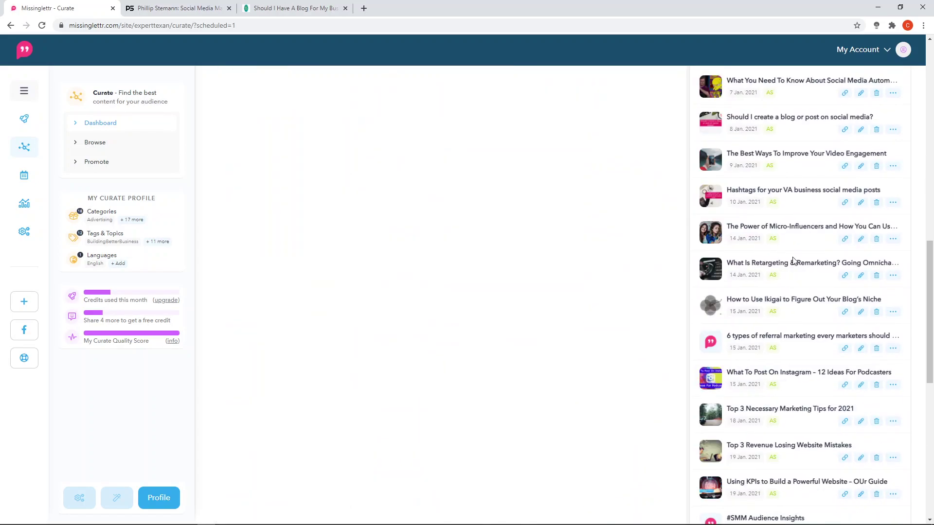
{"action": "scroll", "coordinate": [794, 262], "scroll_direction": "up", "scroll_amount": 5}
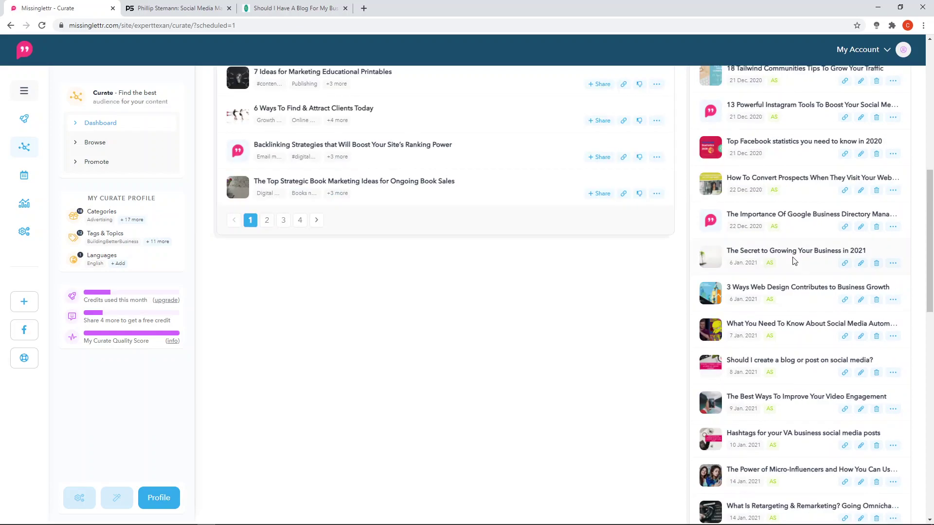
{"action": "scroll", "coordinate": [794, 261], "scroll_direction": "up", "scroll_amount": 9}
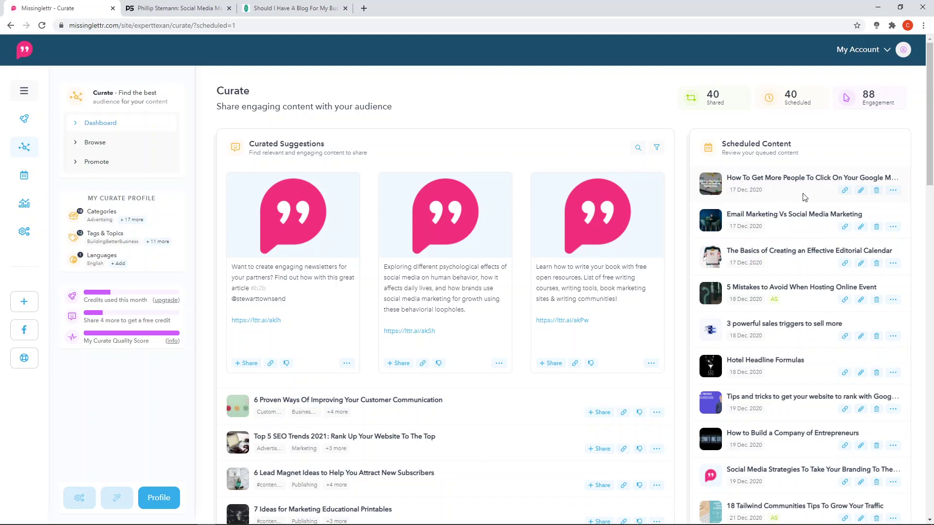
Open the extra options of the scheduled "5 Mistakes to Avoid When Hosting Online Event" post and read the explanations of the Curate credit and quality meters.
{"action": "scroll", "coordinate": [803, 197], "scroll_direction": "down", "scroll_amount": 3}
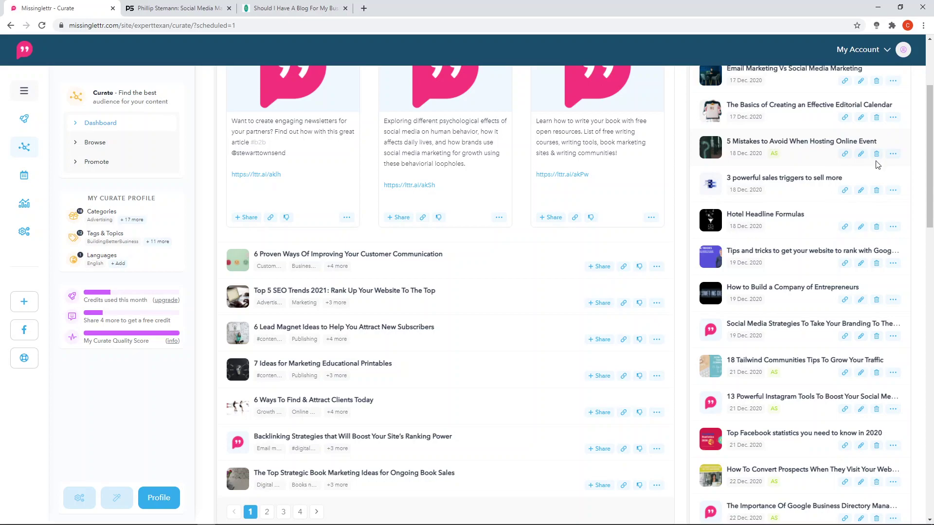
{"action": "left_click", "coordinate": [893, 155]}
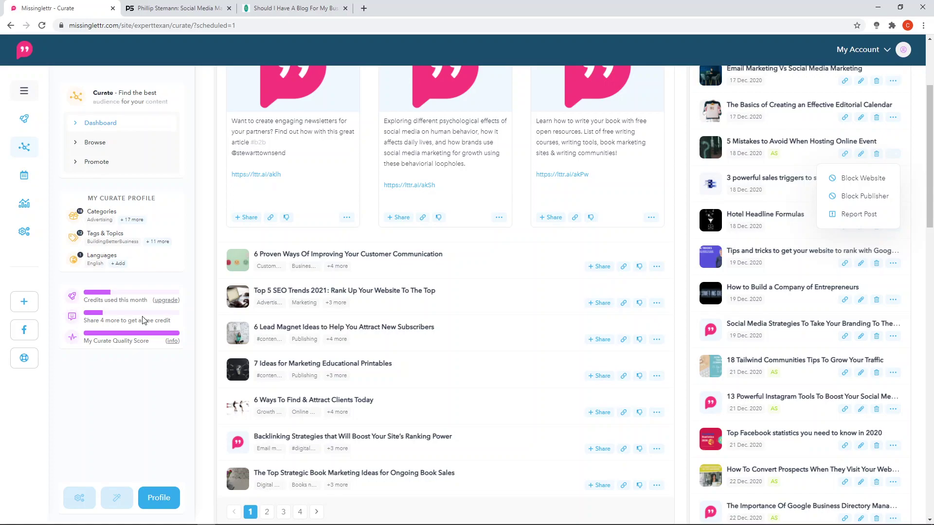
{"action": "mouse_move", "coordinate": [129, 340]}
{"action": "mouse_move", "coordinate": [125, 321]}
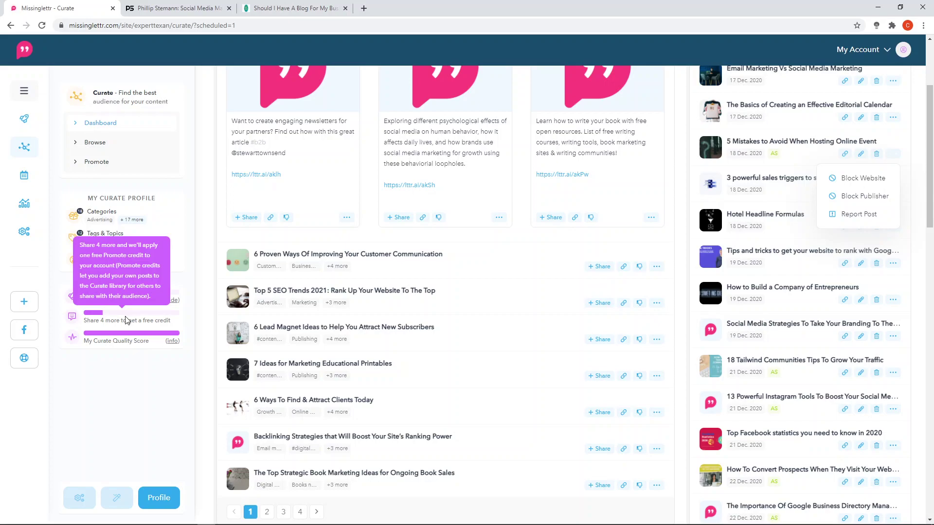
{"action": "mouse_move", "coordinate": [122, 298]}
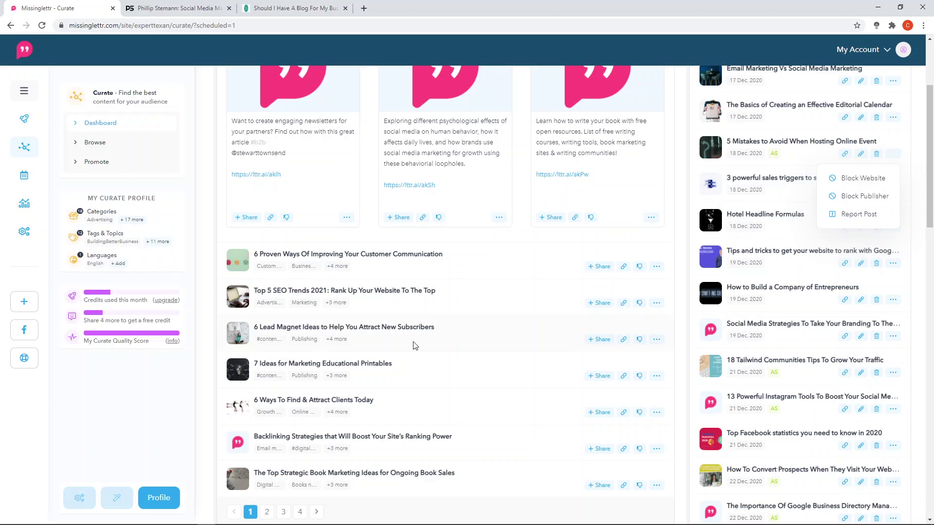
Reopen the Curate profile to view its categories, tags and language, and close it without saving.
{"action": "scroll", "coordinate": [536, 292], "scroll_direction": "down", "scroll_amount": 2}
{"action": "scroll", "coordinate": [536, 293], "scroll_direction": "down", "scroll_amount": 2}
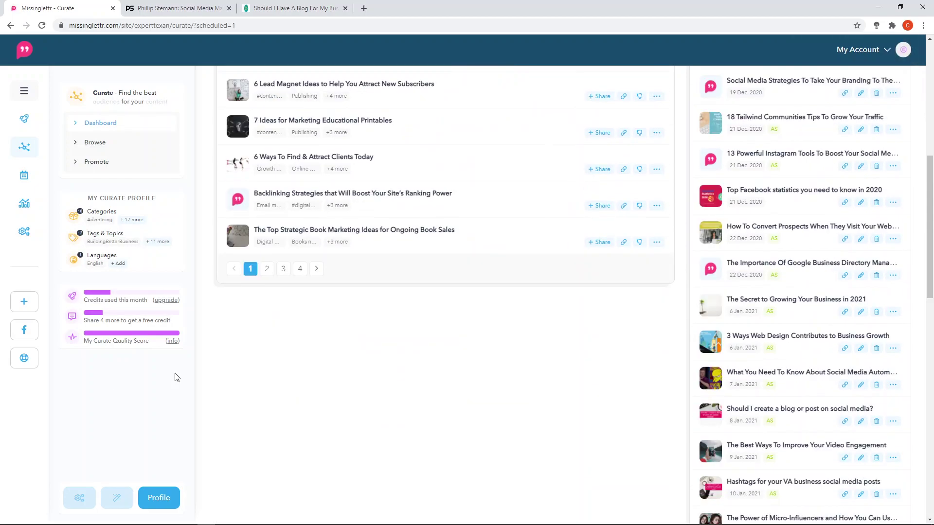
{"action": "left_click", "coordinate": [162, 497]}
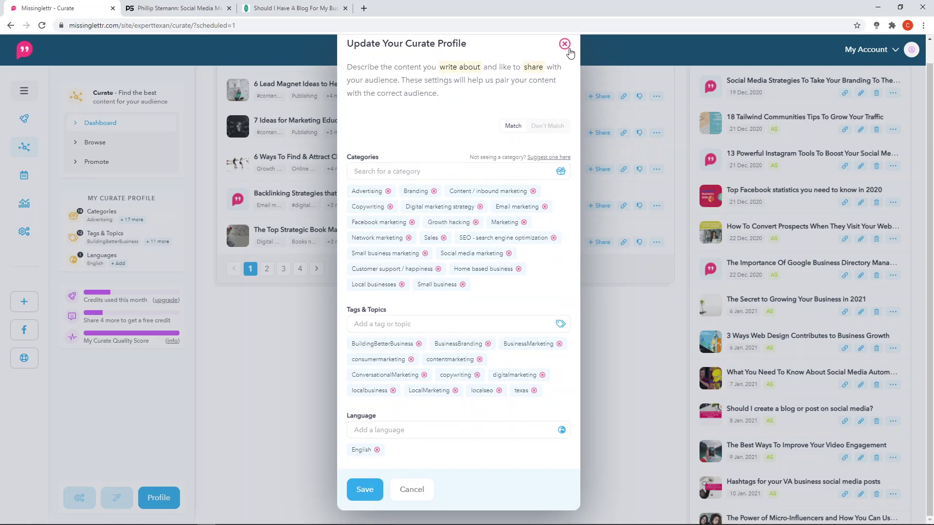
{"action": "left_click", "coordinate": [564, 41]}
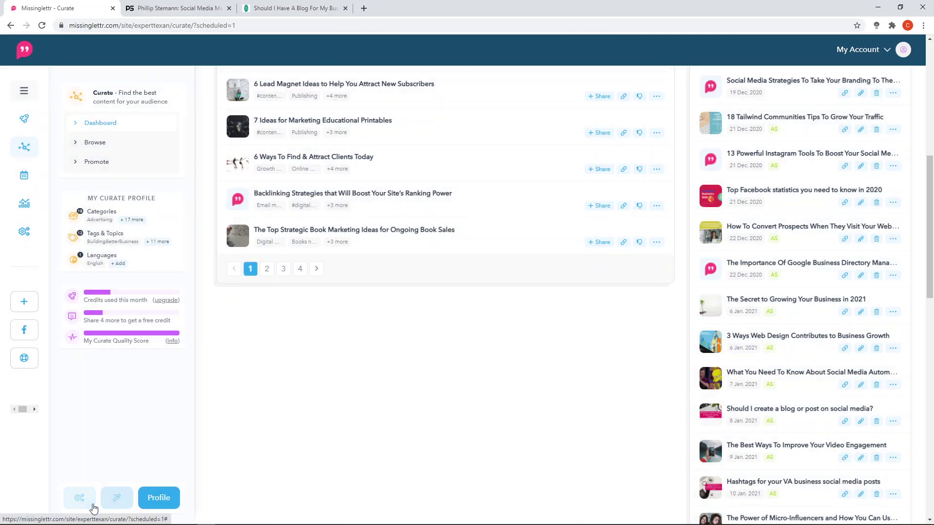
Open the Curate auto-schedule settings and review the delay options and the list of categories and topics.
{"action": "left_click", "coordinate": [125, 497]}
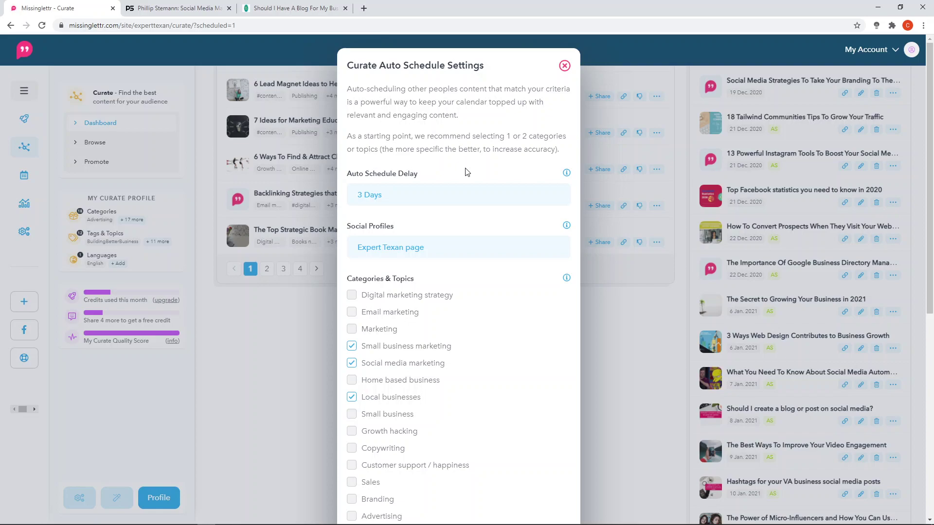
{"action": "left_click", "coordinate": [466, 194]}
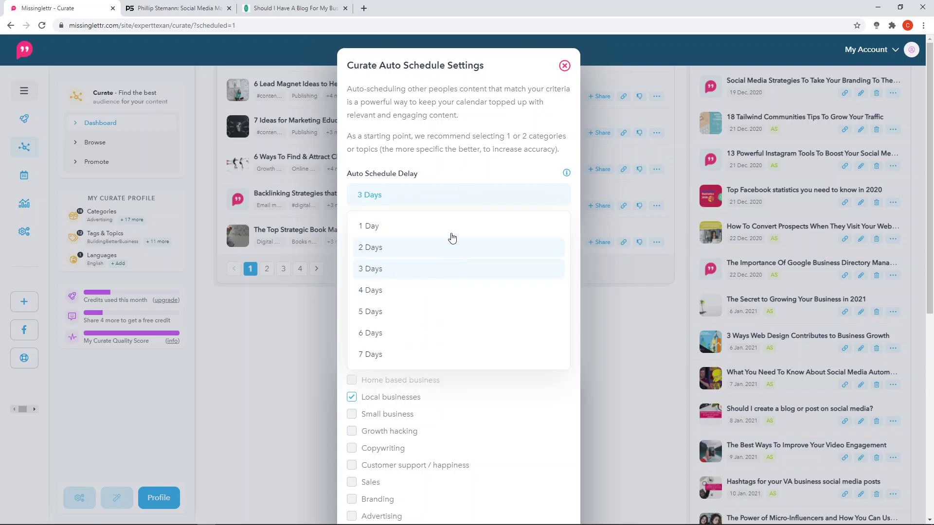
{"action": "scroll", "coordinate": [435, 256], "scroll_direction": "down", "scroll_amount": 2}
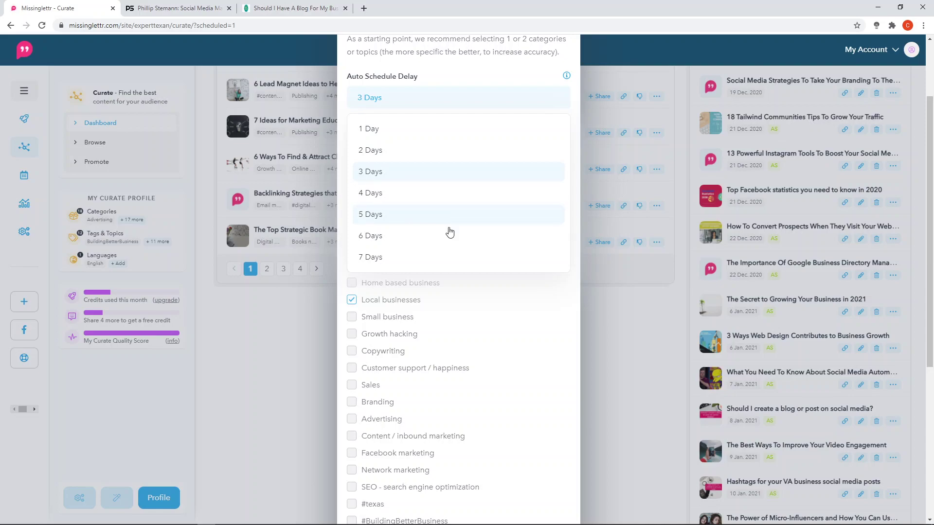
{"action": "left_click", "coordinate": [455, 75]}
{"action": "scroll", "coordinate": [456, 242], "scroll_direction": "up", "scroll_amount": 1}
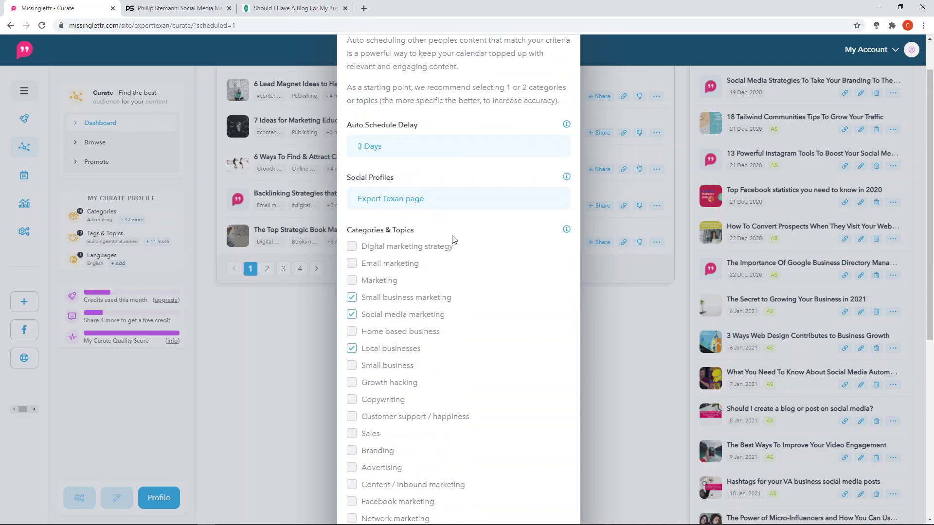
{"action": "scroll", "coordinate": [456, 241], "scroll_direction": "down", "scroll_amount": 1}
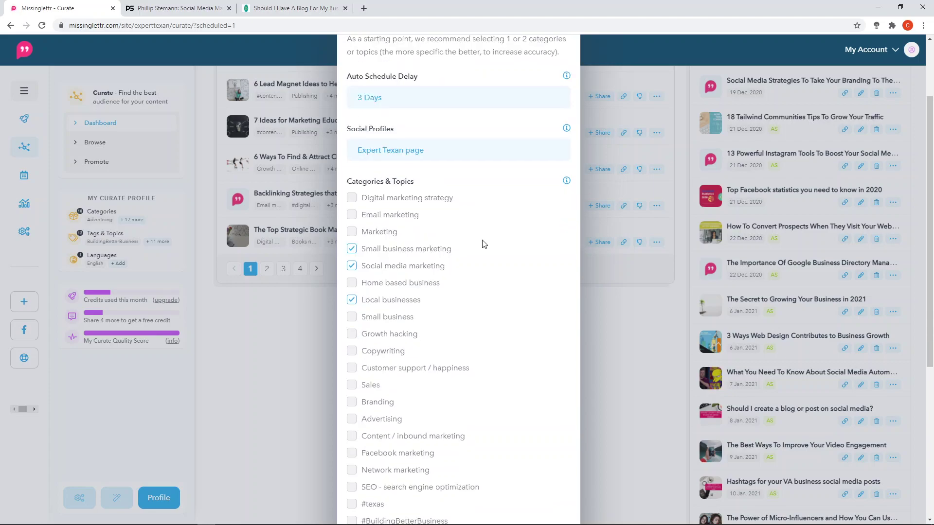
{"action": "scroll", "coordinate": [475, 229], "scroll_direction": "down", "scroll_amount": 1}
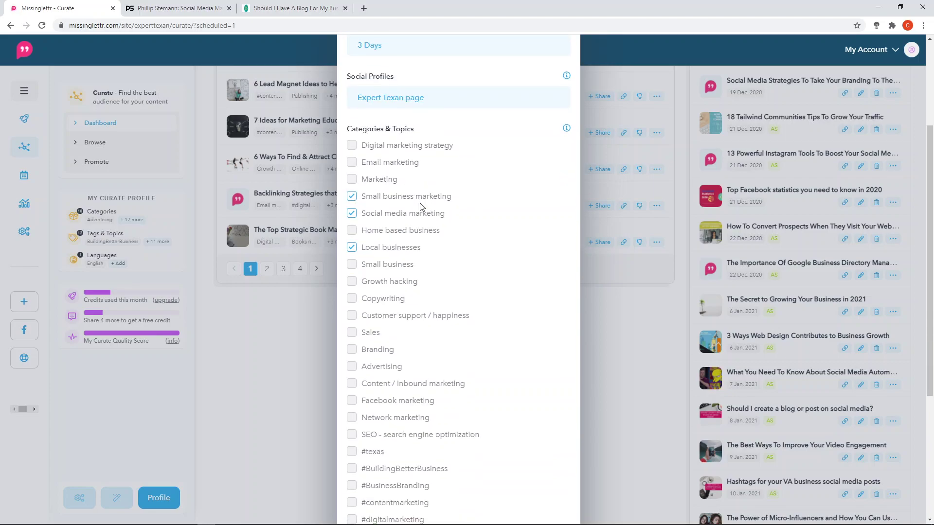
{"action": "scroll", "coordinate": [421, 209], "scroll_direction": "down", "scroll_amount": 4}
{"action": "scroll", "coordinate": [465, 226], "scroll_direction": "up", "scroll_amount": 4}
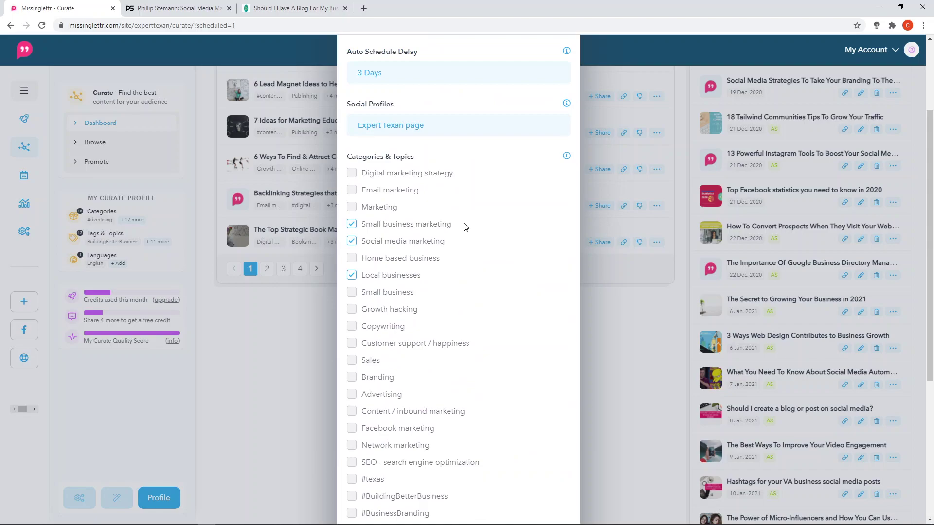
{"action": "left_click", "coordinate": [460, 127]}
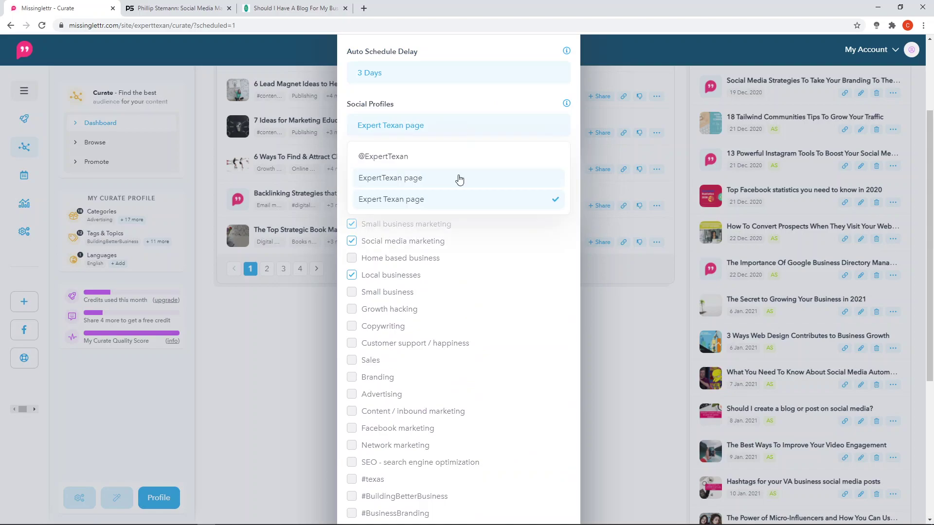
{"action": "left_click", "coordinate": [464, 96]}
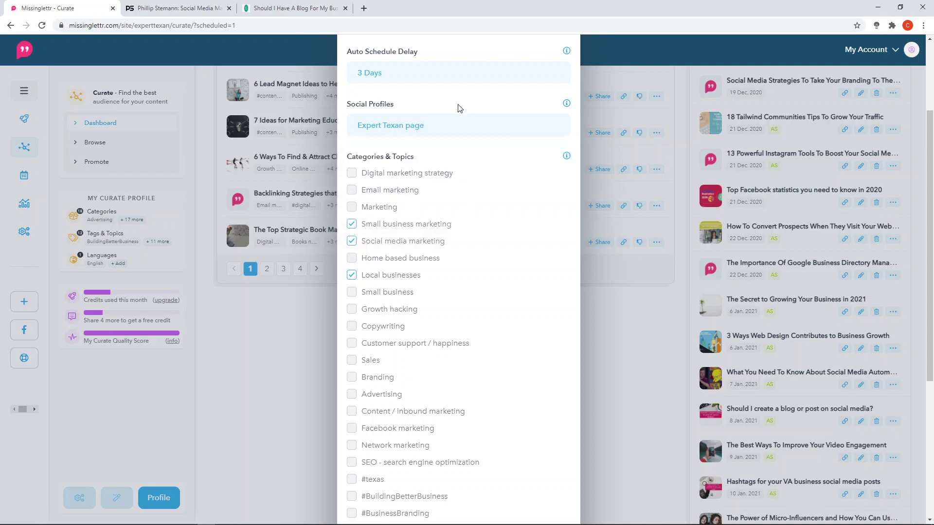
{"action": "left_click", "coordinate": [455, 126]}
{"action": "left_click", "coordinate": [441, 179]}
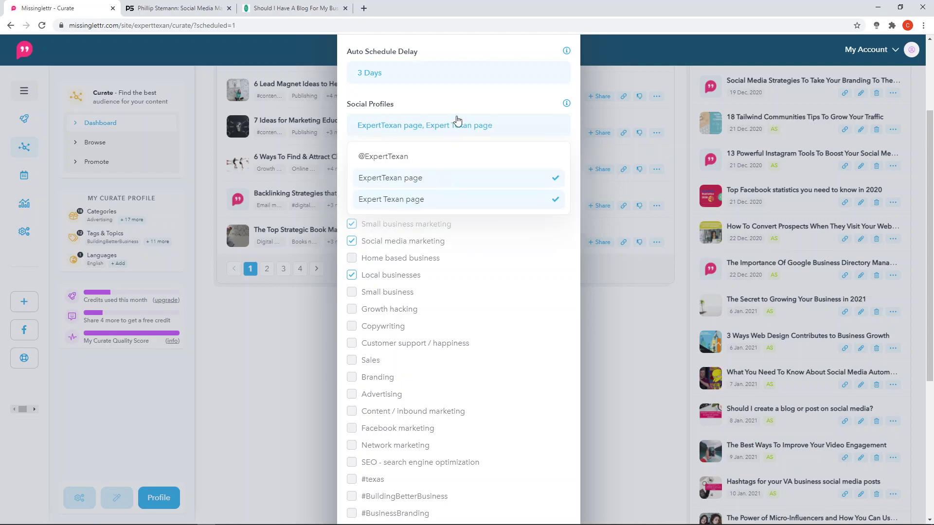
{"action": "left_click", "coordinate": [445, 156]}
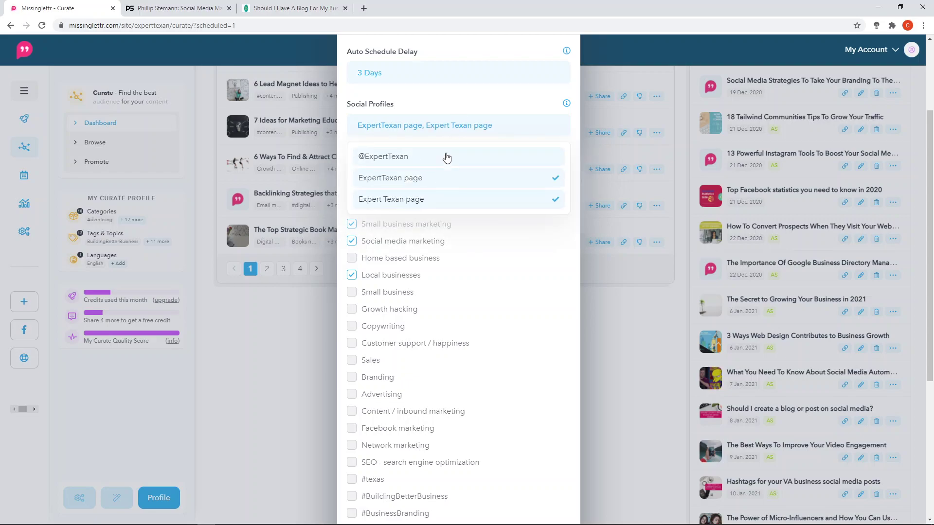
{"action": "left_click", "coordinate": [457, 97]}
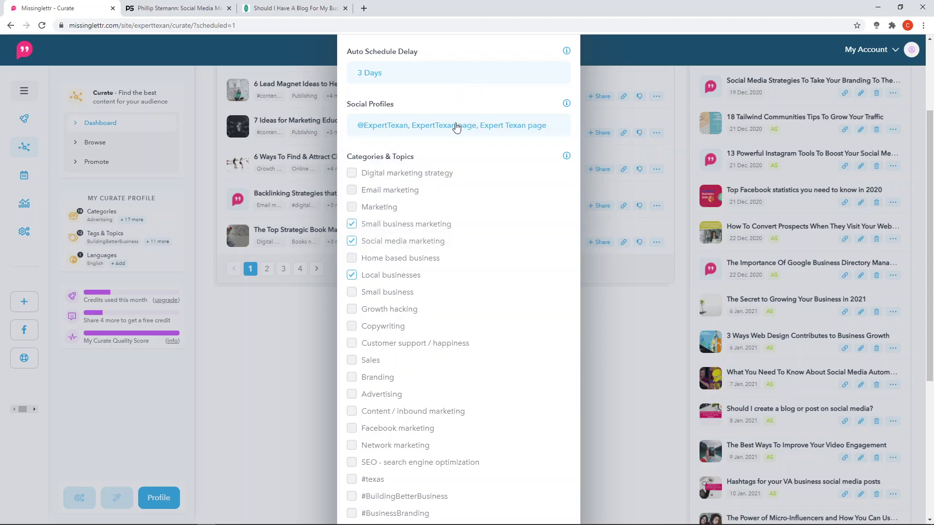
{"action": "scroll", "coordinate": [457, 161], "scroll_direction": "up", "scroll_amount": 1}
{"action": "scroll", "coordinate": [462, 205], "scroll_direction": "down", "scroll_amount": 5}
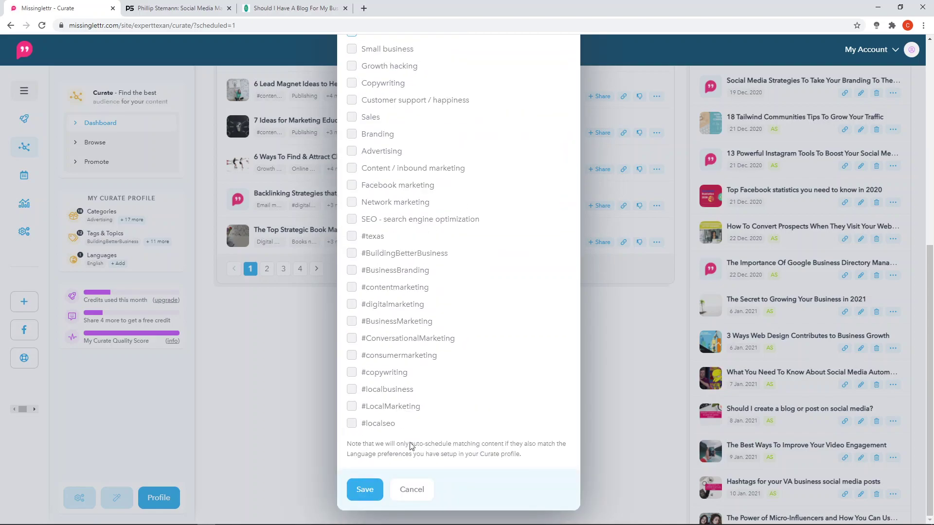
{"action": "left_click", "coordinate": [364, 489]}
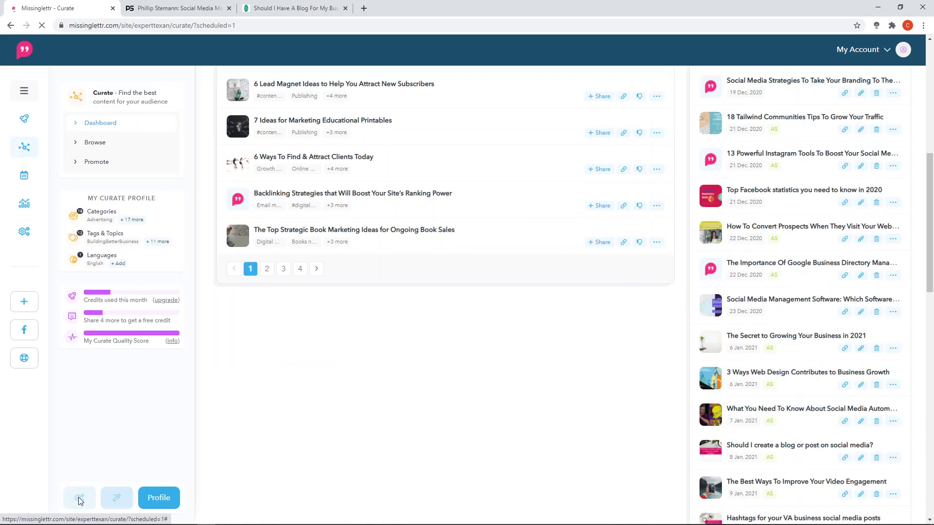
In the Curate settings, set both new Engage suggestions and new Promote suggestions to Daily and save.
{"action": "left_click", "coordinate": [81, 499]}
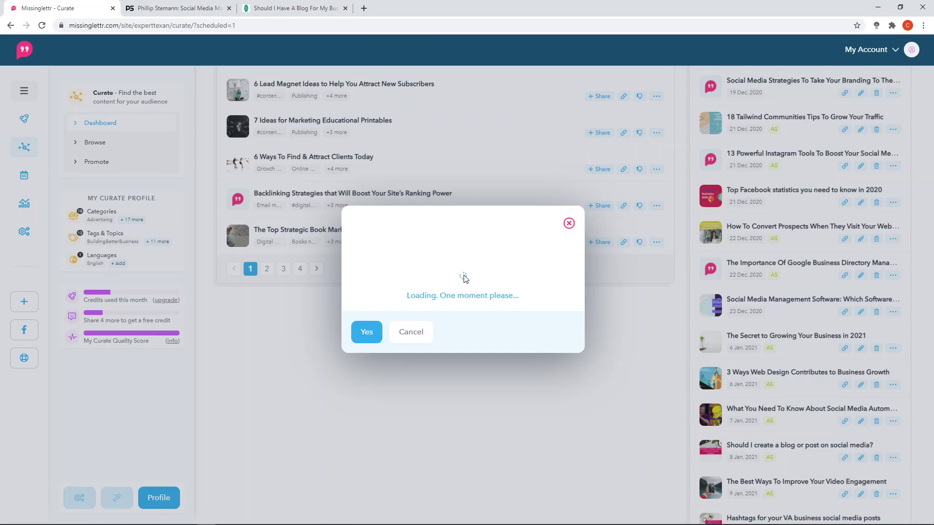
{"action": "left_click", "coordinate": [410, 335]}
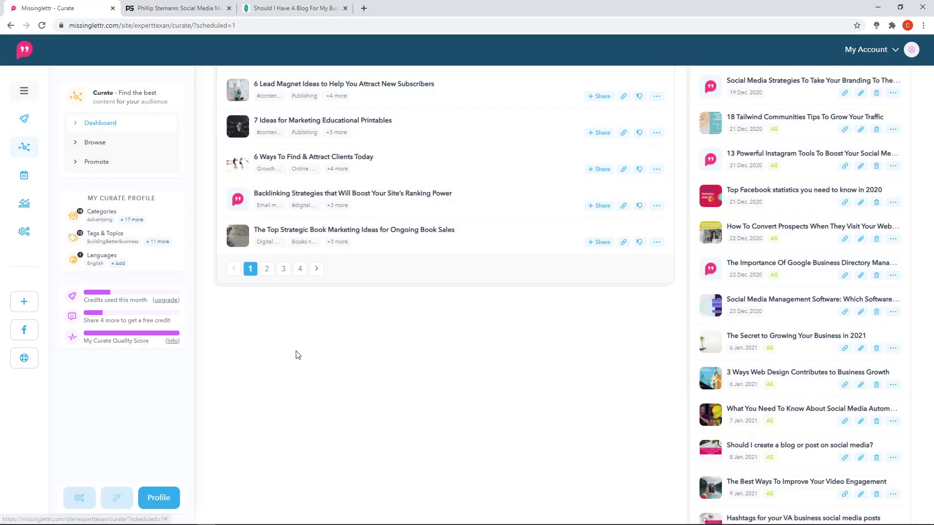
{"action": "left_click", "coordinate": [78, 499]}
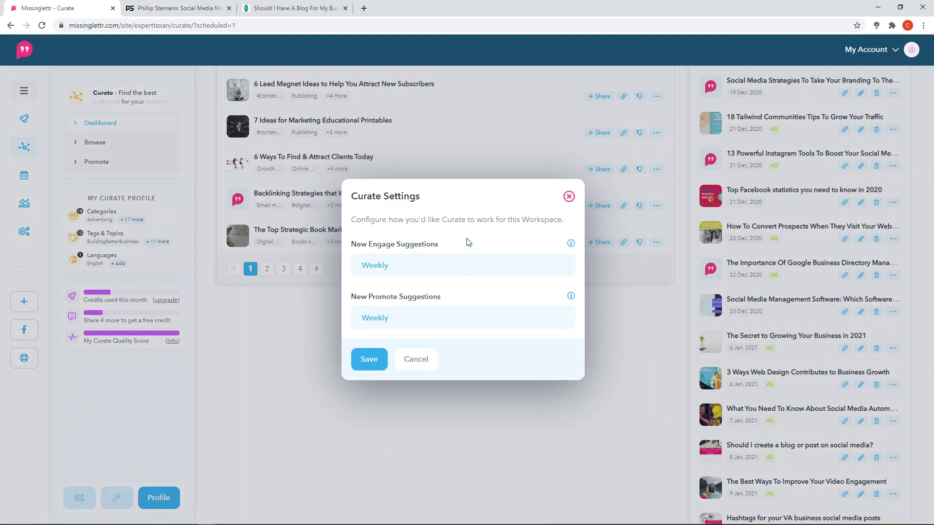
{"action": "left_click", "coordinate": [468, 271]}
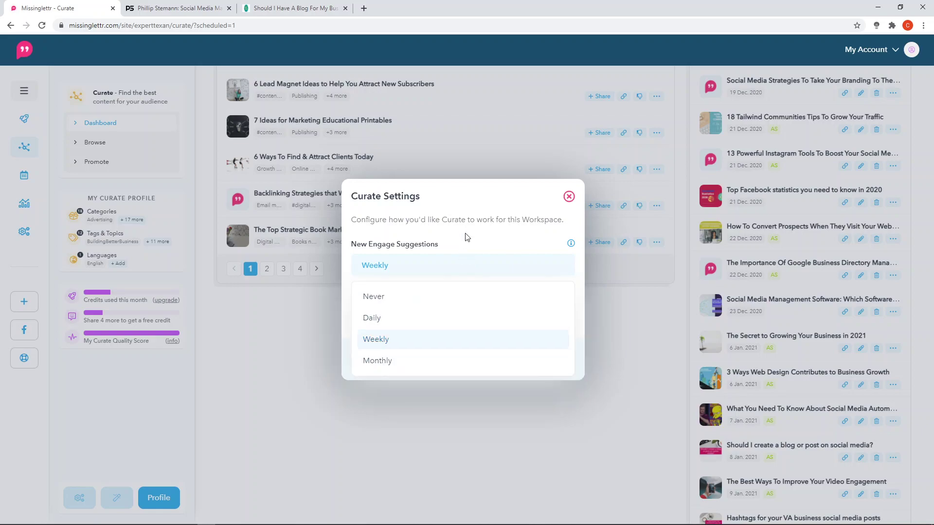
{"action": "left_click", "coordinate": [466, 238]}
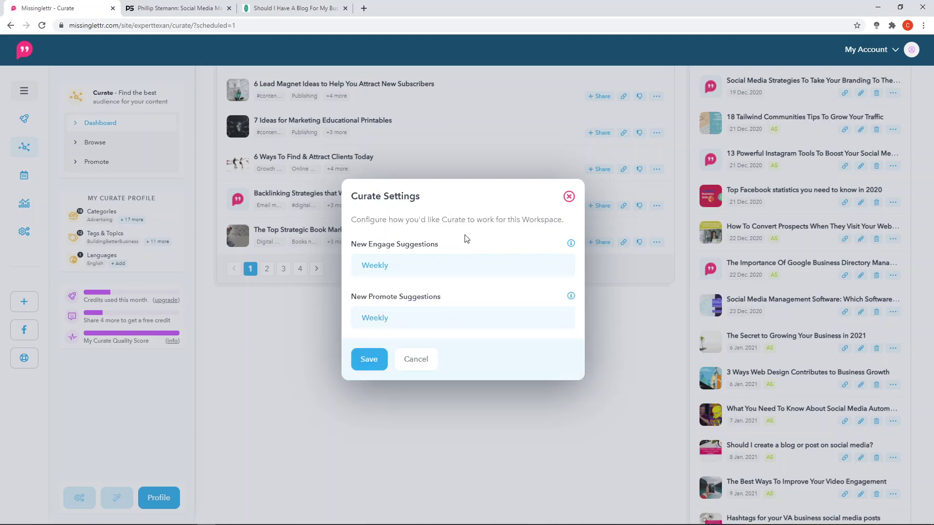
{"action": "left_click", "coordinate": [463, 322]}
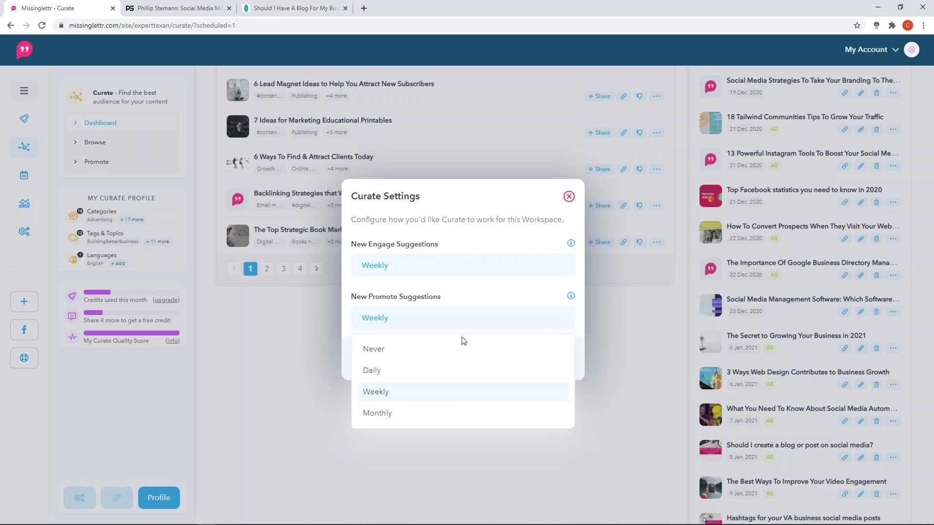
{"action": "left_click", "coordinate": [463, 372]}
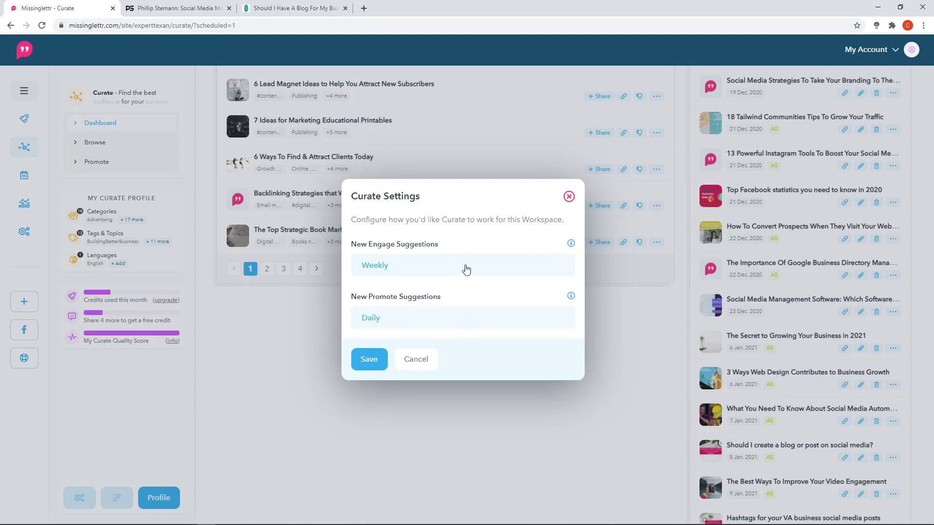
{"action": "left_click", "coordinate": [466, 269]}
{"action": "left_click", "coordinate": [461, 320]}
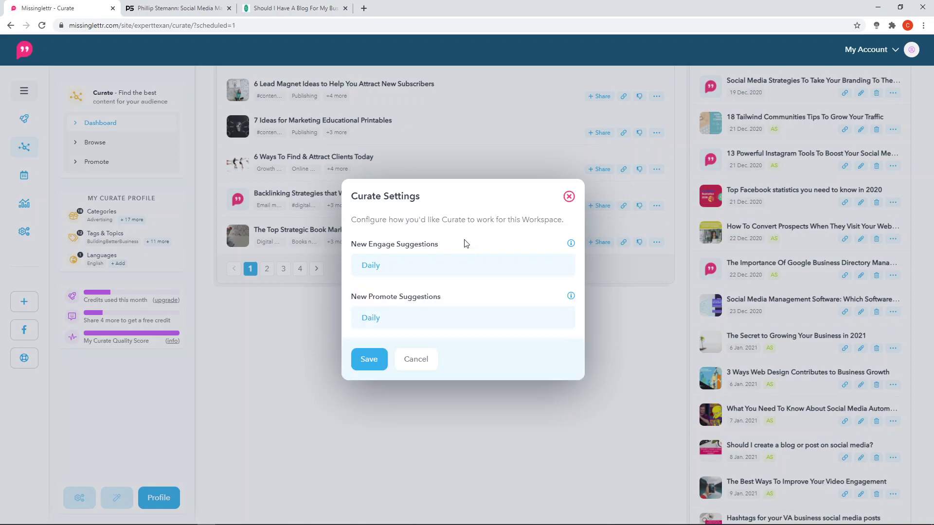
{"action": "left_click", "coordinate": [362, 360]}
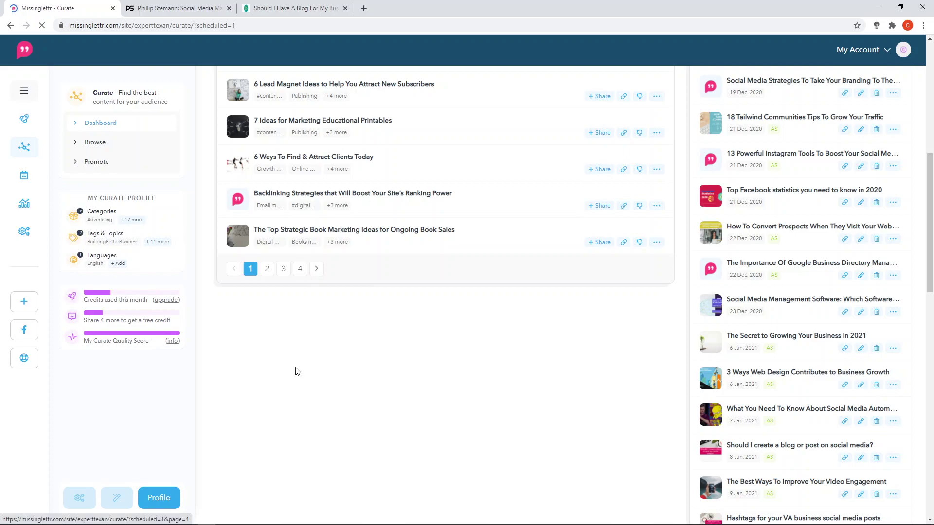
Open the content calendar and inspect its account and blog post filter choices and the full list of posts for Thursday, December 17.
{"action": "mouse_move", "coordinate": [29, 492]}
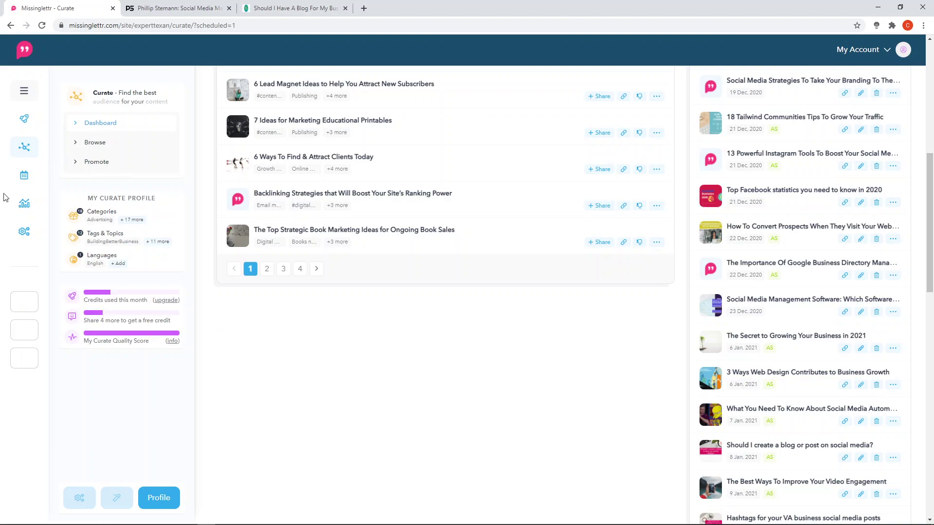
{"action": "mouse_move", "coordinate": [29, 176]}
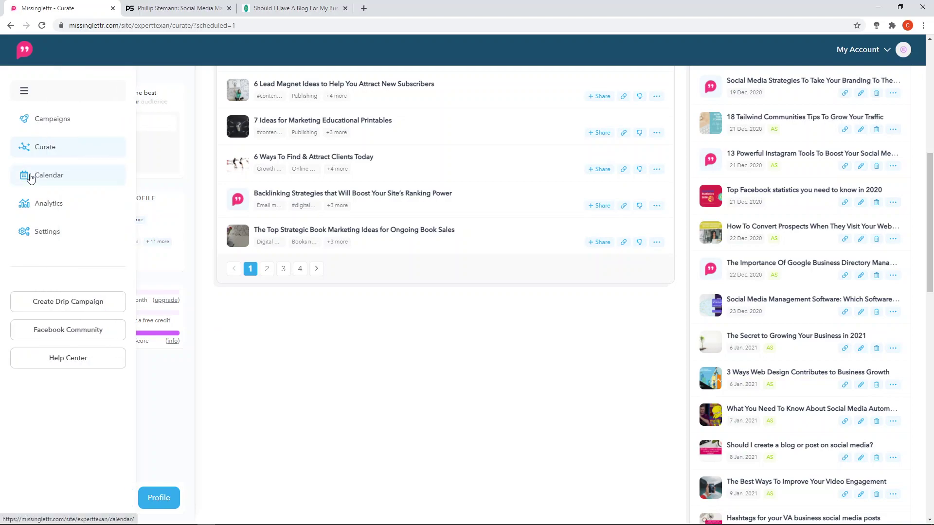
{"action": "left_click", "coordinate": [57, 180]}
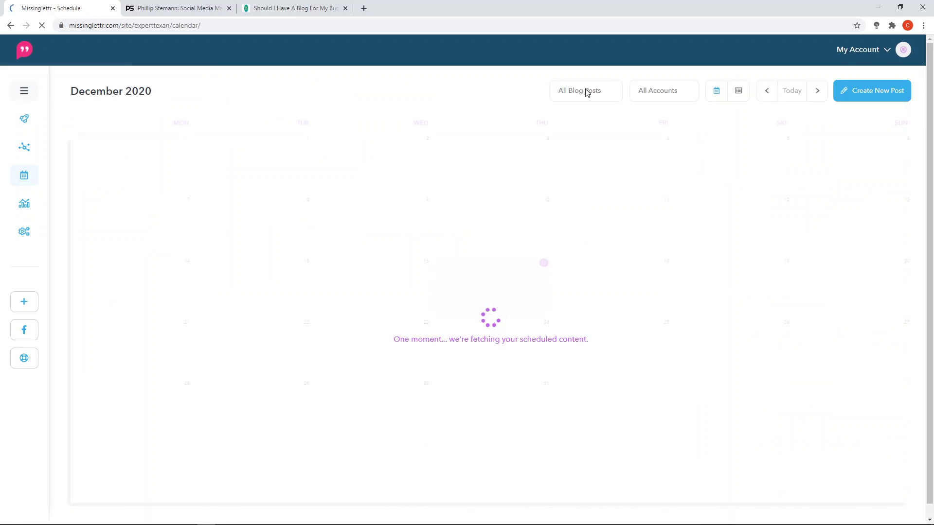
{"action": "left_click", "coordinate": [658, 91]}
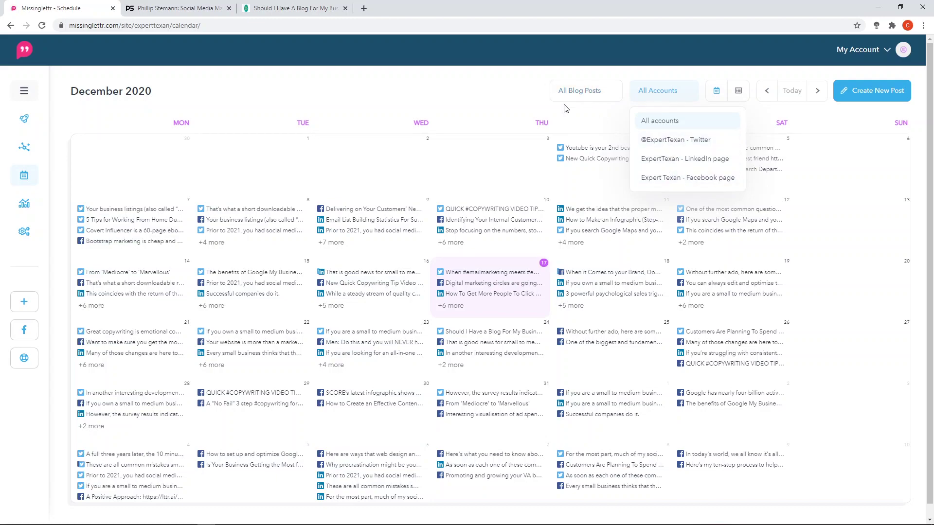
{"action": "left_click", "coordinate": [579, 92]}
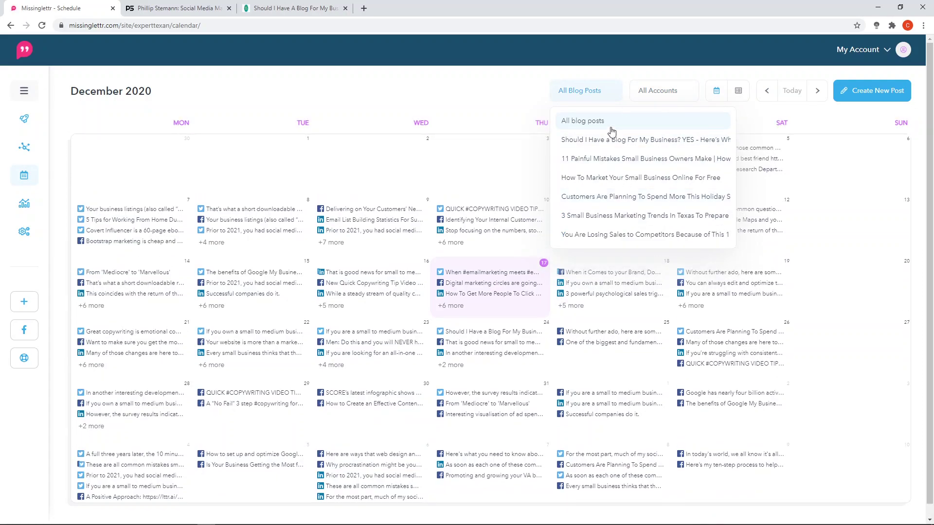
{"action": "left_click", "coordinate": [450, 92]}
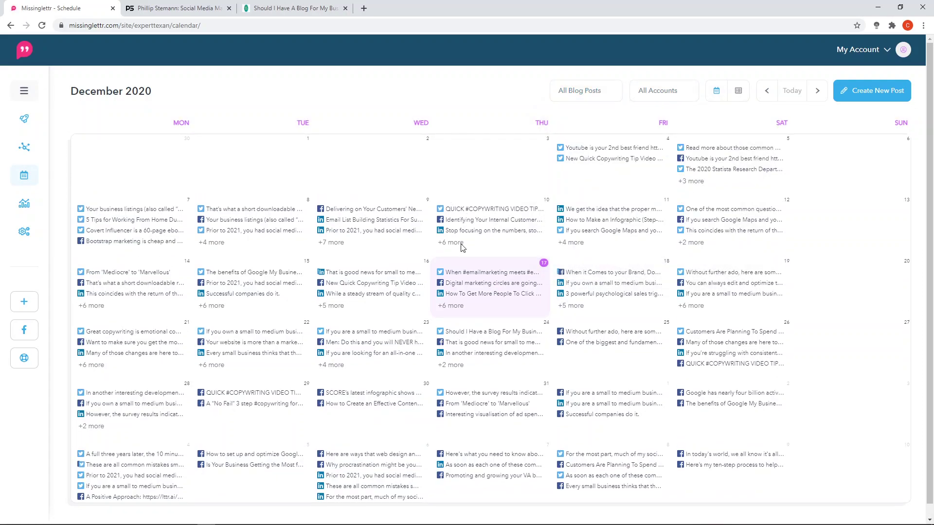
{"action": "left_click", "coordinate": [456, 306]}
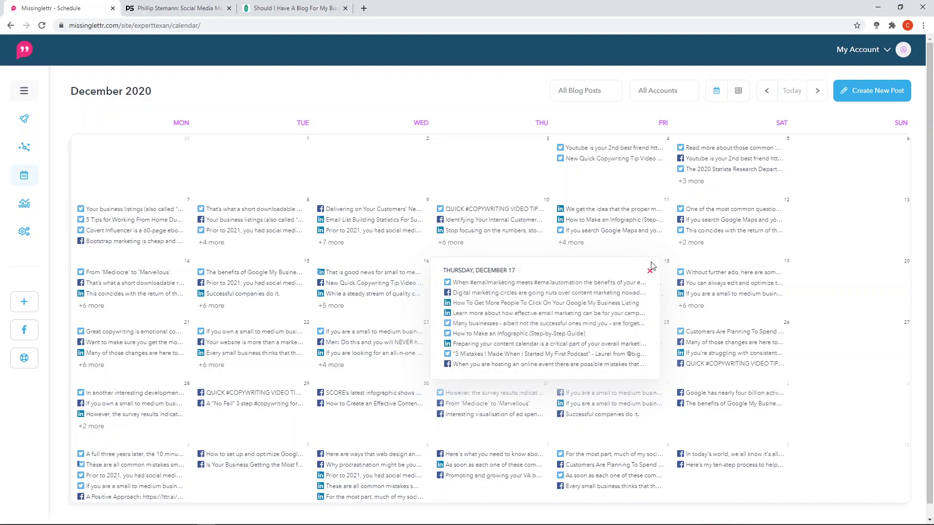
{"action": "left_click", "coordinate": [650, 270]}
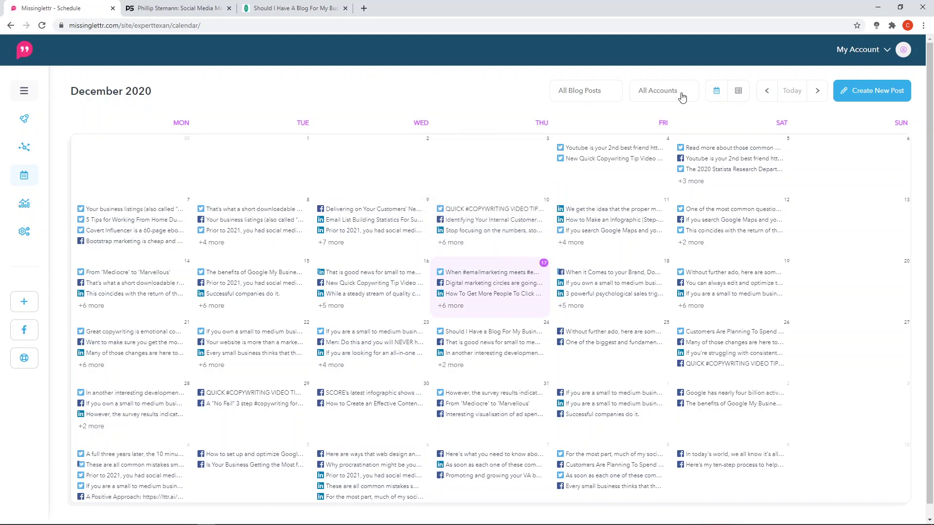
Switch the December 2020 calendar to the list view and read through the posts from December 4 to December 7.
{"action": "left_click", "coordinate": [739, 92]}
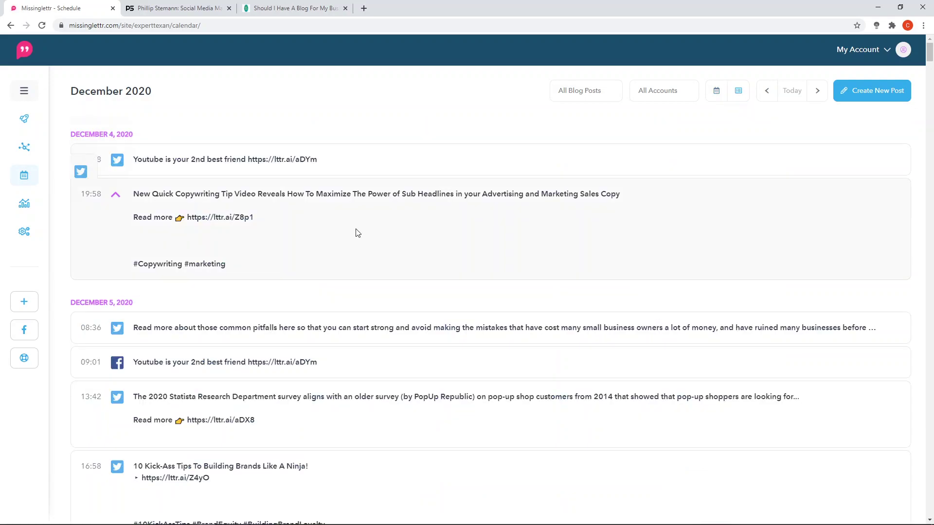
{"action": "scroll", "coordinate": [357, 232], "scroll_direction": "down", "scroll_amount": 3}
{"action": "scroll", "coordinate": [425, 328], "scroll_direction": "down", "scroll_amount": 6}
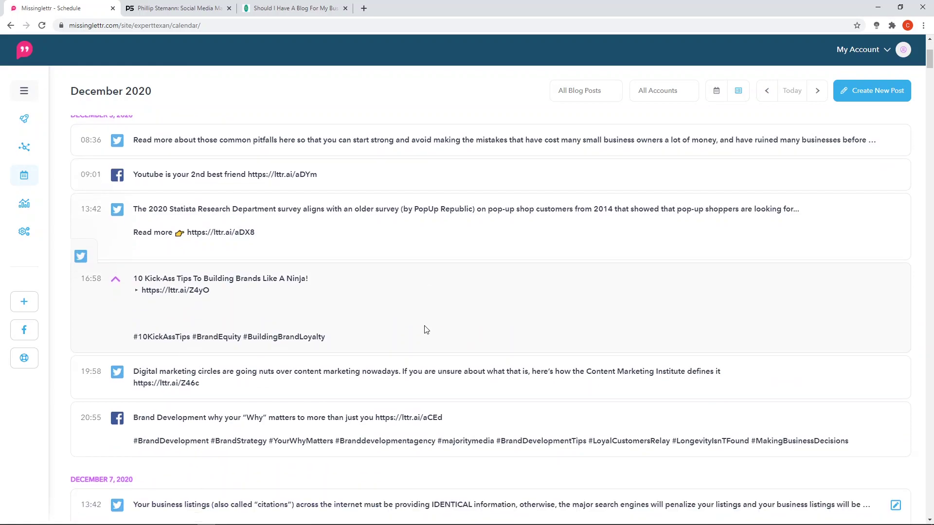
{"action": "scroll", "coordinate": [491, 326], "scroll_direction": "down", "scroll_amount": 1}
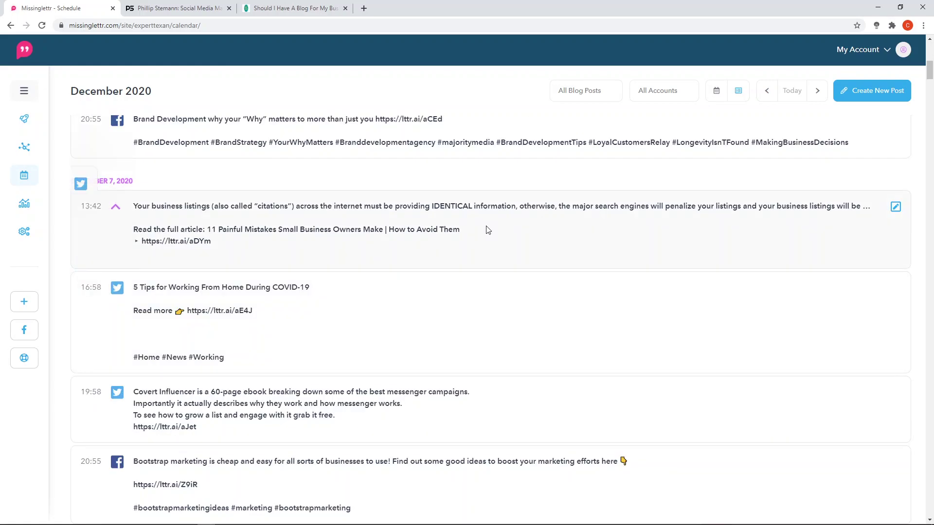
{"action": "scroll", "coordinate": [444, 238], "scroll_direction": "up", "scroll_amount": 1}
{"action": "scroll", "coordinate": [444, 238], "scroll_direction": "up", "scroll_amount": 9}
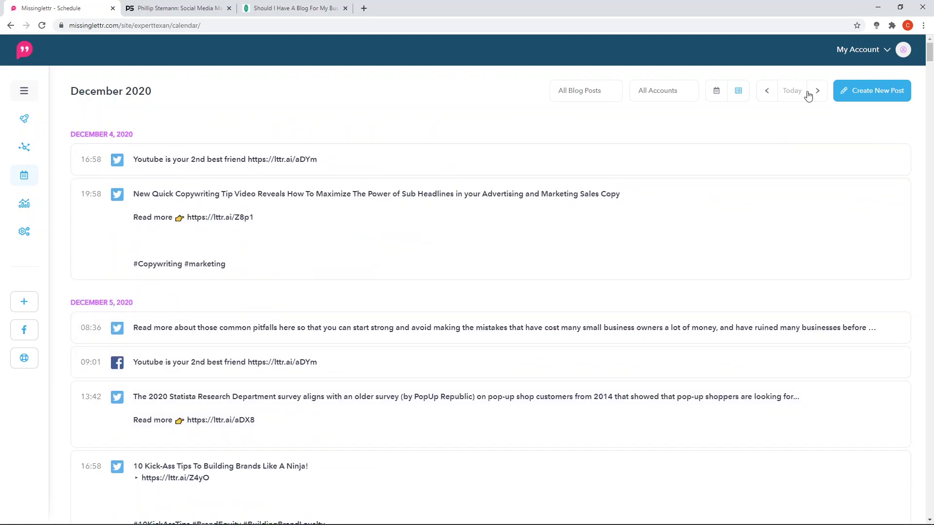
Browse the scheduled posts for January 2021 in list view and month grid, then for February 2021, and return to January.
{"action": "left_click", "coordinate": [817, 92]}
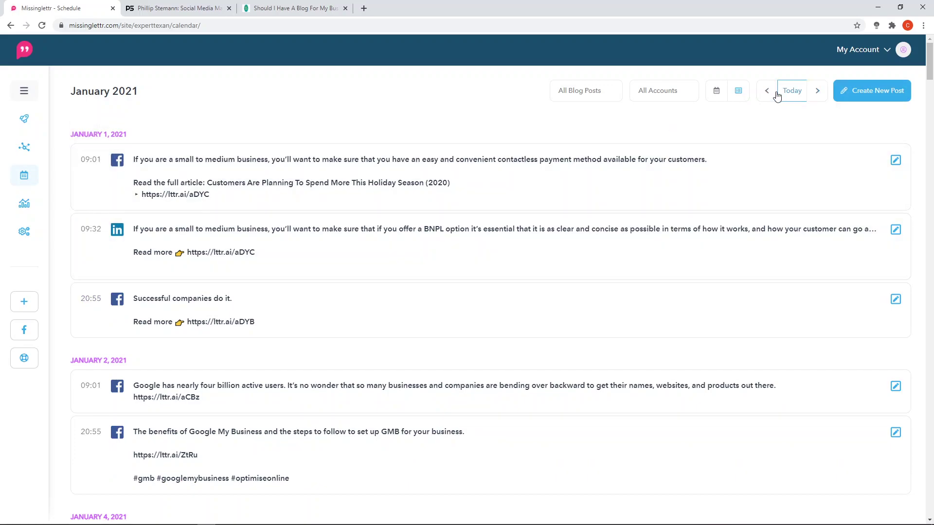
{"action": "left_click", "coordinate": [713, 94]}
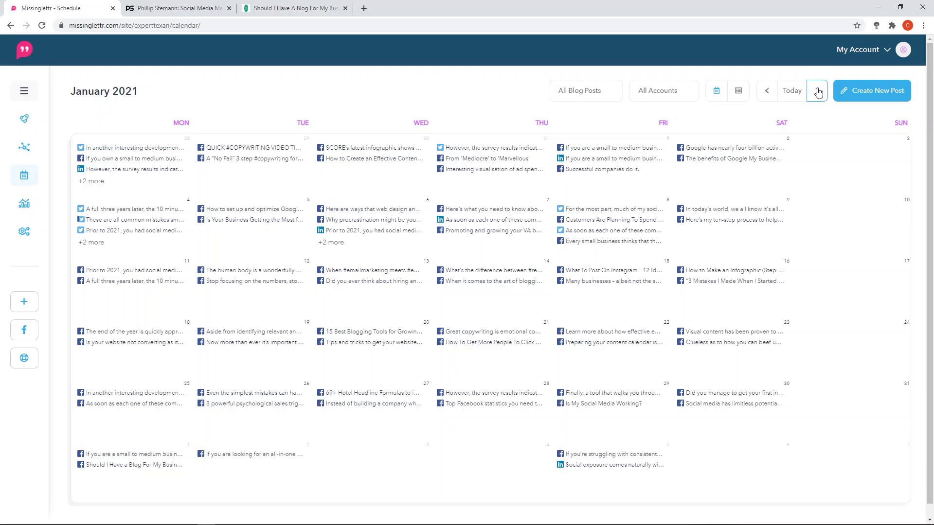
{"action": "left_click", "coordinate": [818, 92]}
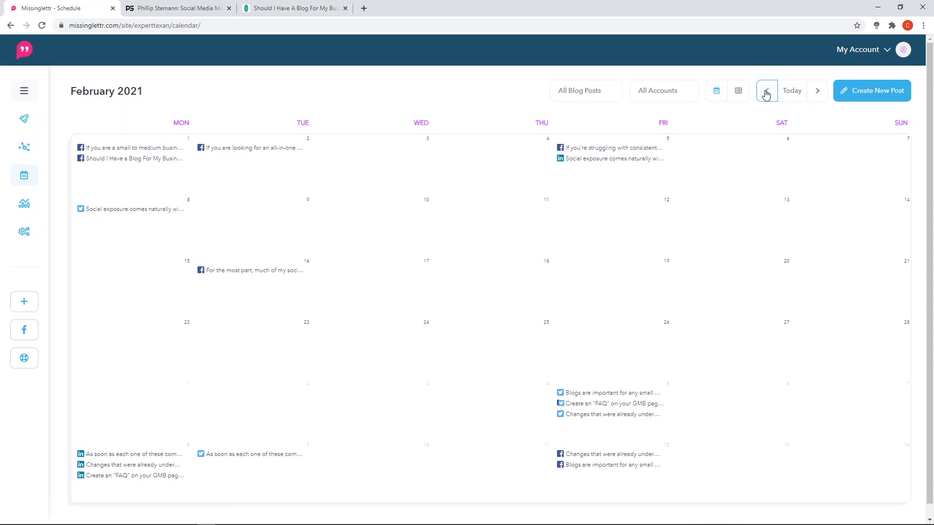
{"action": "mouse_move", "coordinate": [33, 127]}
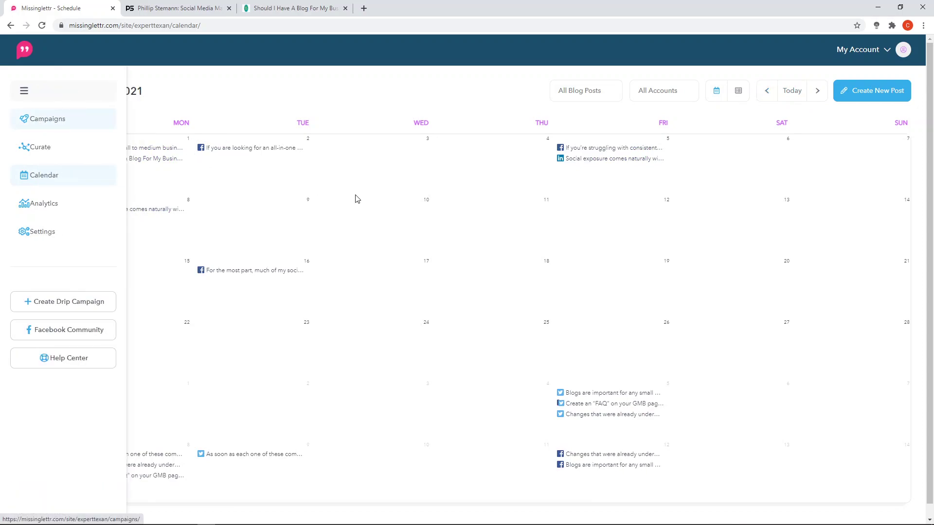
{"action": "left_click", "coordinate": [767, 92]}
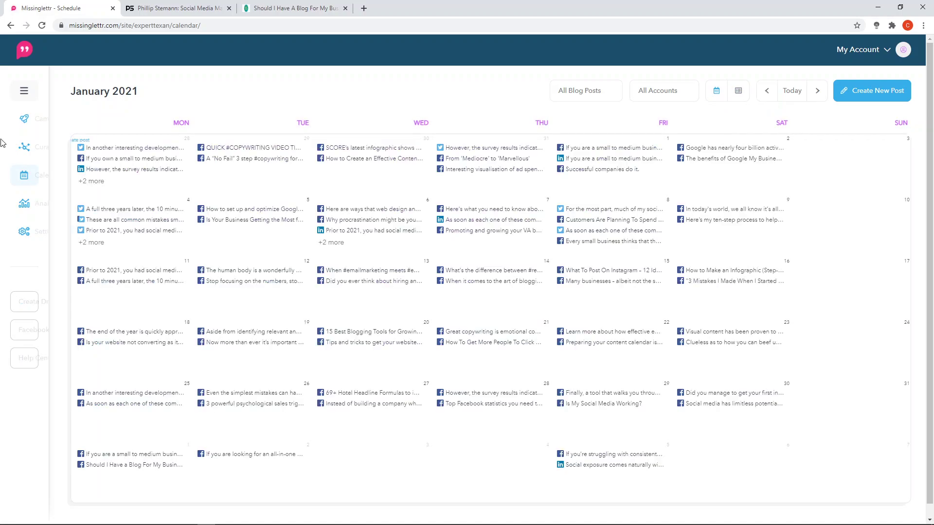
Open the campaign analytics and skim all its sections, from total clicks to the best time of the day.
{"action": "mouse_move", "coordinate": [48, 120]}
{"action": "mouse_move", "coordinate": [29, 236]}
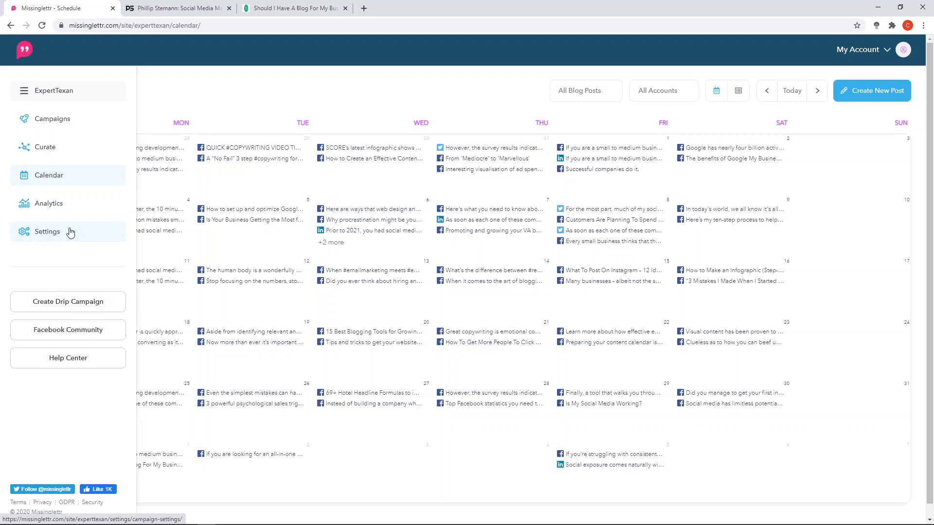
{"action": "left_click", "coordinate": [67, 205]}
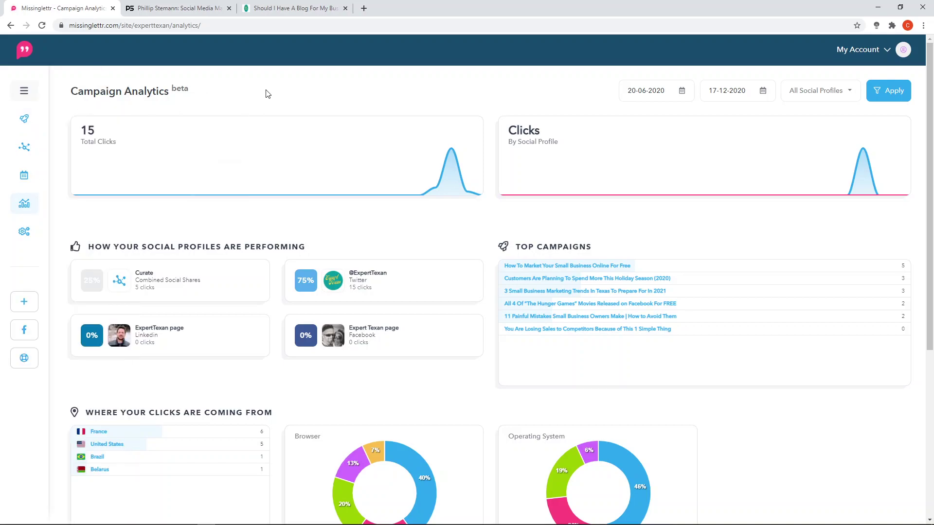
{"action": "mouse_move", "coordinate": [463, 175]}
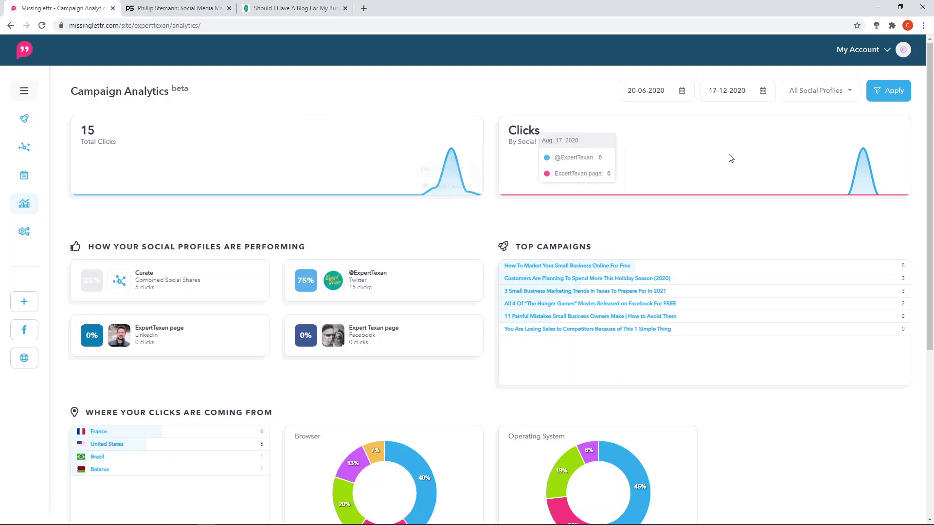
{"action": "mouse_move", "coordinate": [869, 175]}
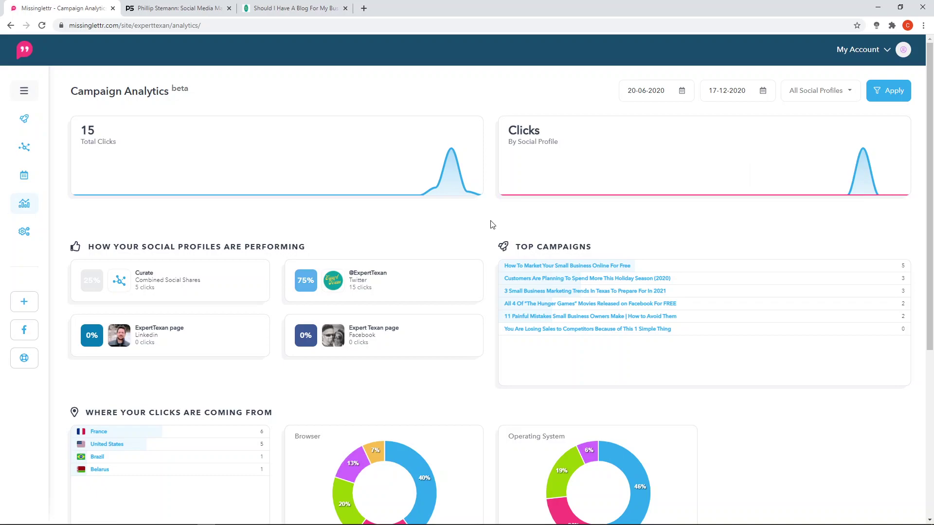
{"action": "scroll", "coordinate": [491, 224], "scroll_direction": "down", "scroll_amount": 4}
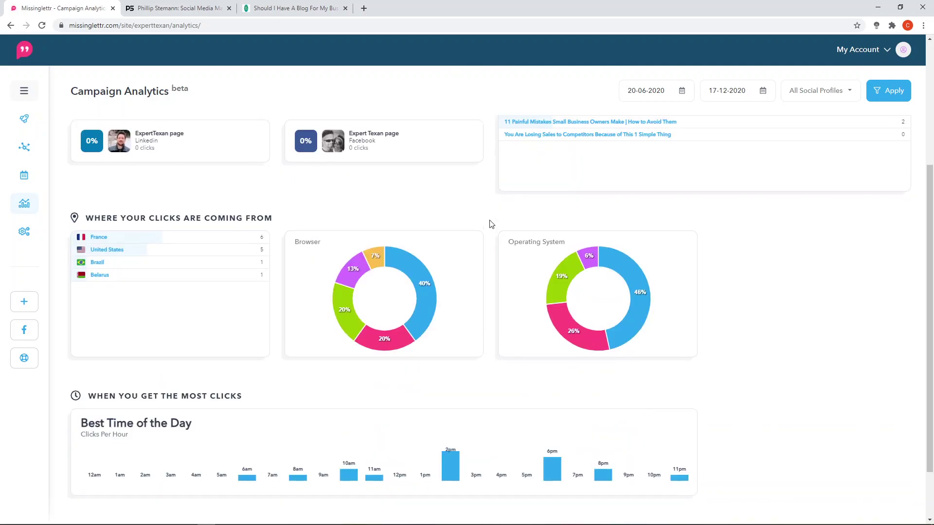
{"action": "scroll", "coordinate": [491, 224], "scroll_direction": "down", "scroll_amount": 2}
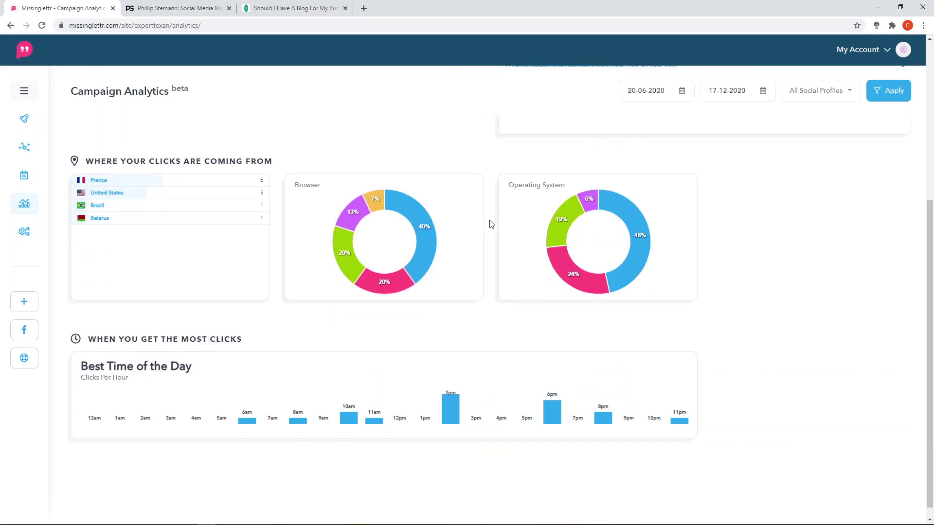
{"action": "scroll", "coordinate": [491, 224], "scroll_direction": "up", "scroll_amount": 3}
{"action": "scroll", "coordinate": [492, 224], "scroll_direction": "up", "scroll_amount": 3}
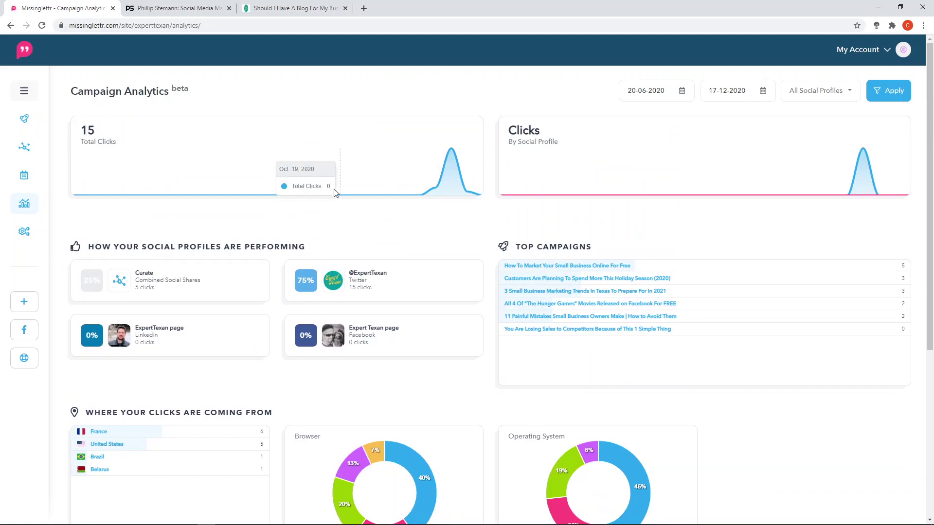
Examine the peaks in the total clicks and clicks by social profile charts and how each social profile is performing.
{"action": "mouse_move", "coordinate": [453, 155]}
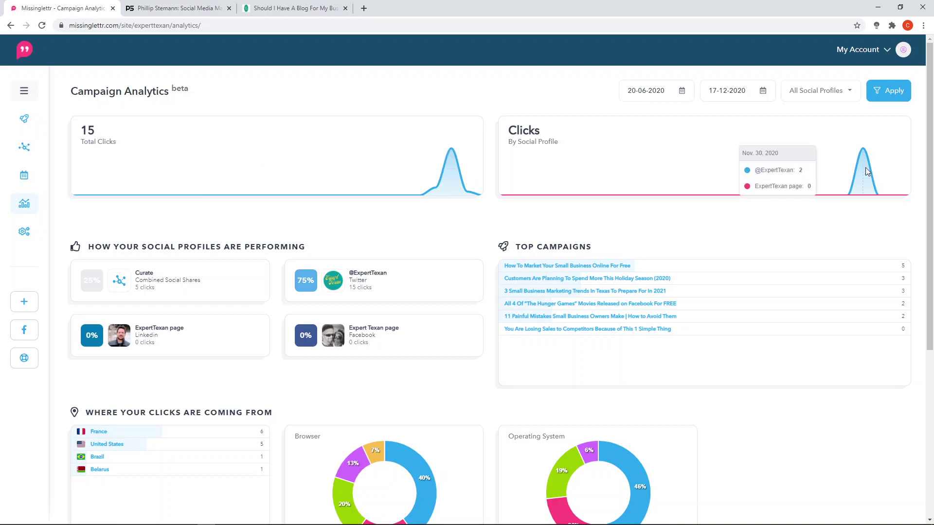
{"action": "mouse_move", "coordinate": [864, 155]}
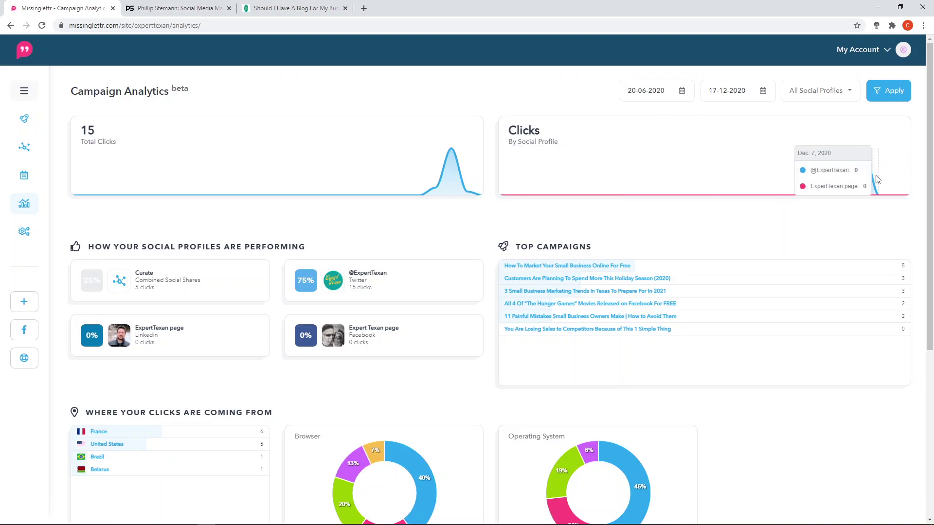
{"action": "scroll", "coordinate": [253, 231], "scroll_direction": "down", "scroll_amount": 2}
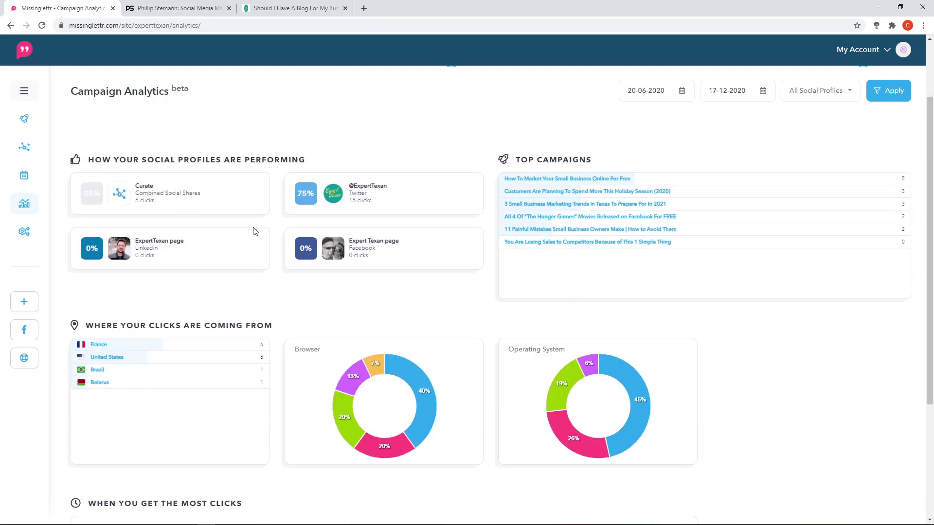
{"action": "scroll", "coordinate": [384, 184], "scroll_direction": "up", "scroll_amount": 1}
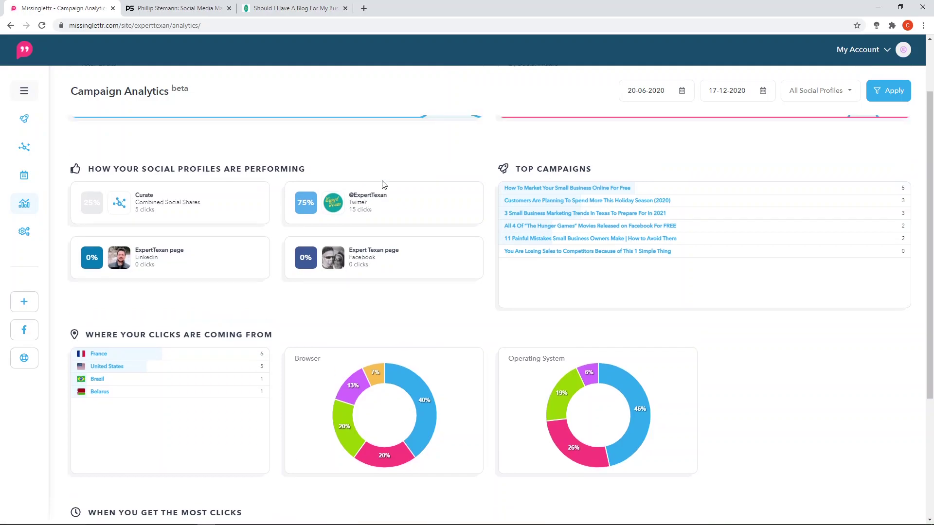
{"action": "scroll", "coordinate": [384, 184], "scroll_direction": "up", "scroll_amount": 2}
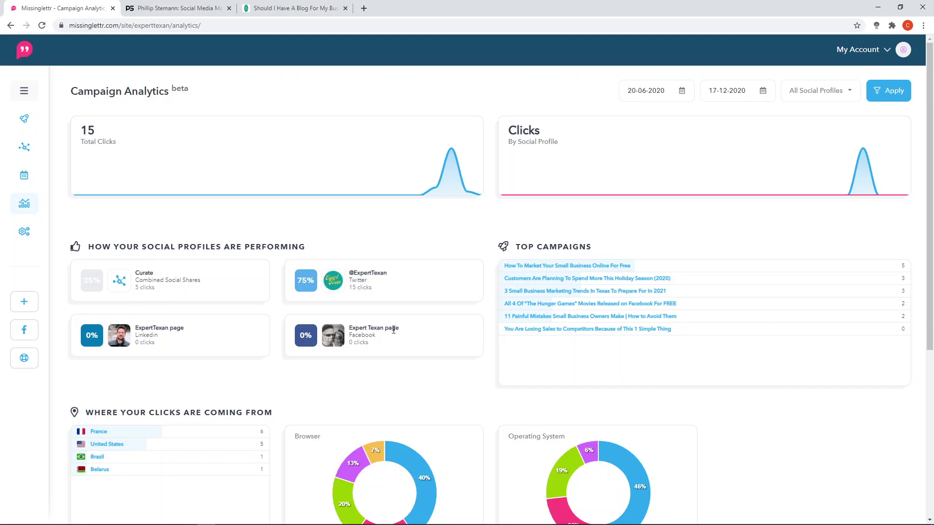
Examine the click breakdown by country, browser and operating system, and the clicks per hour chart.
{"action": "scroll", "coordinate": [423, 348], "scroll_direction": "down", "scroll_amount": 2}
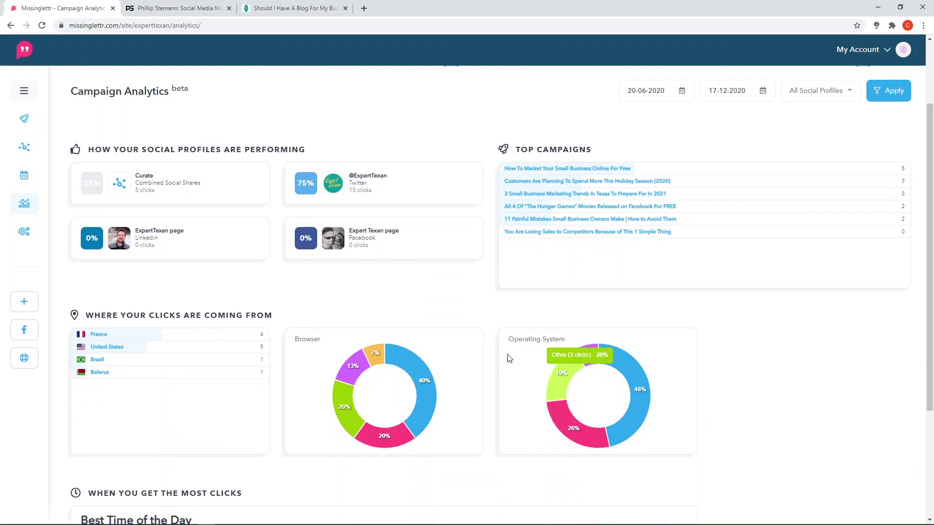
{"action": "scroll", "coordinate": [308, 358], "scroll_direction": "down", "scroll_amount": 2}
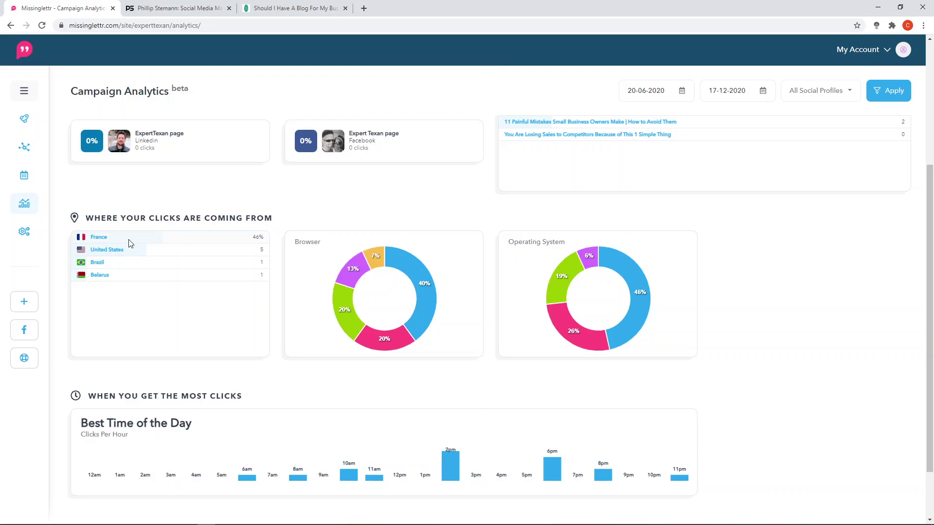
{"action": "scroll", "coordinate": [325, 323], "scroll_direction": "down", "scroll_amount": 2}
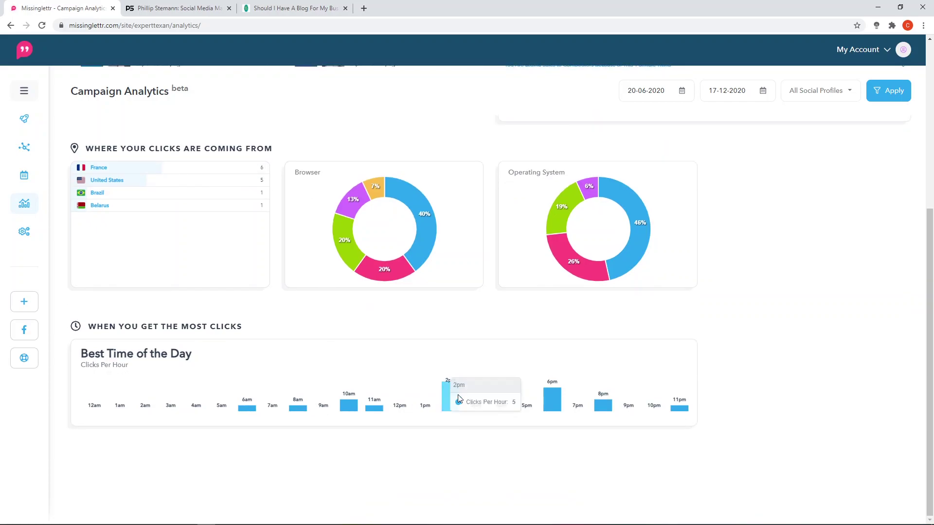
{"action": "scroll", "coordinate": [316, 352], "scroll_direction": "up", "scroll_amount": 4}
{"action": "scroll", "coordinate": [317, 352], "scroll_direction": "down", "scroll_amount": 4}
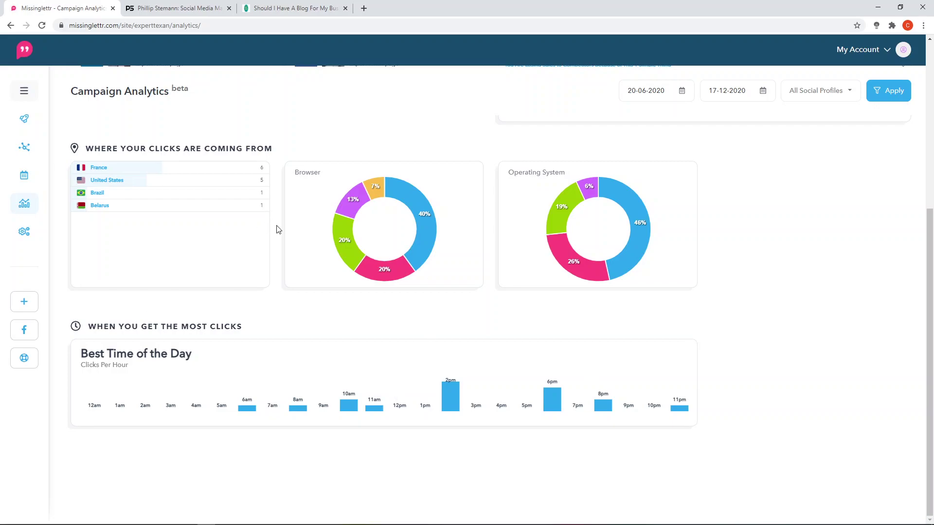
{"action": "scroll", "coordinate": [278, 230], "scroll_direction": "up", "scroll_amount": 5}
{"action": "scroll", "coordinate": [277, 230], "scroll_direction": "down", "scroll_amount": 5}
{"action": "mouse_move", "coordinate": [412, 279]}
{"action": "scroll", "coordinate": [277, 298], "scroll_direction": "up", "scroll_amount": 5}
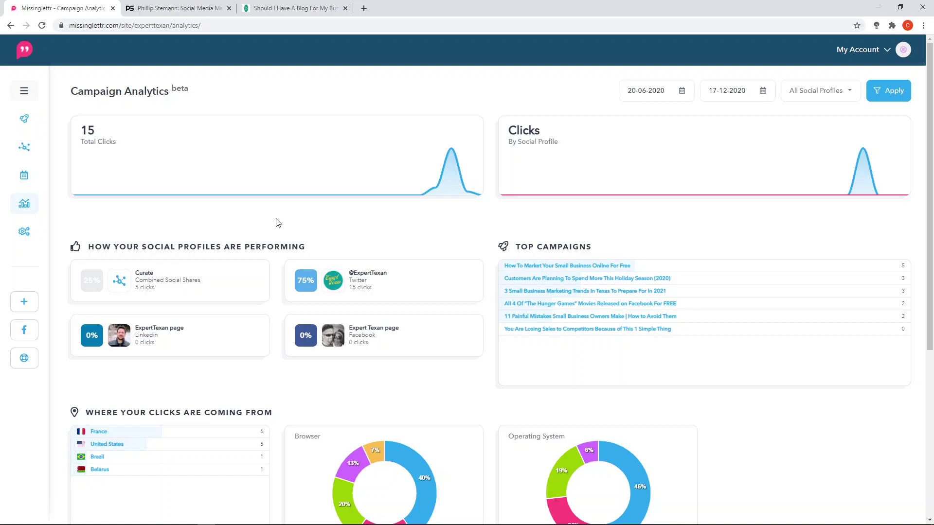
{"action": "scroll", "coordinate": [277, 223], "scroll_direction": "down", "scroll_amount": 3}
{"action": "scroll", "coordinate": [277, 220], "scroll_direction": "up", "scroll_amount": 2}
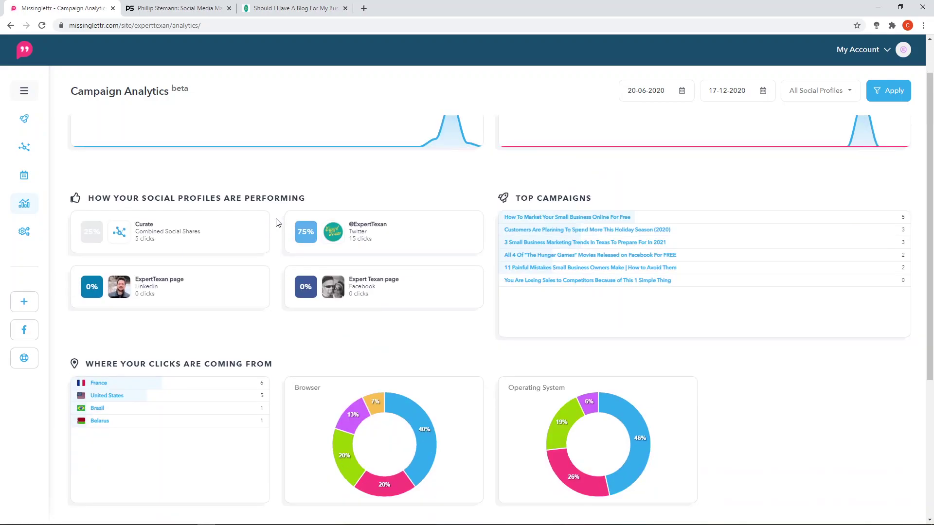
{"action": "scroll", "coordinate": [277, 220], "scroll_direction": "down", "scroll_amount": 4}
{"action": "scroll", "coordinate": [528, 235], "scroll_direction": "up", "scroll_amount": 5}
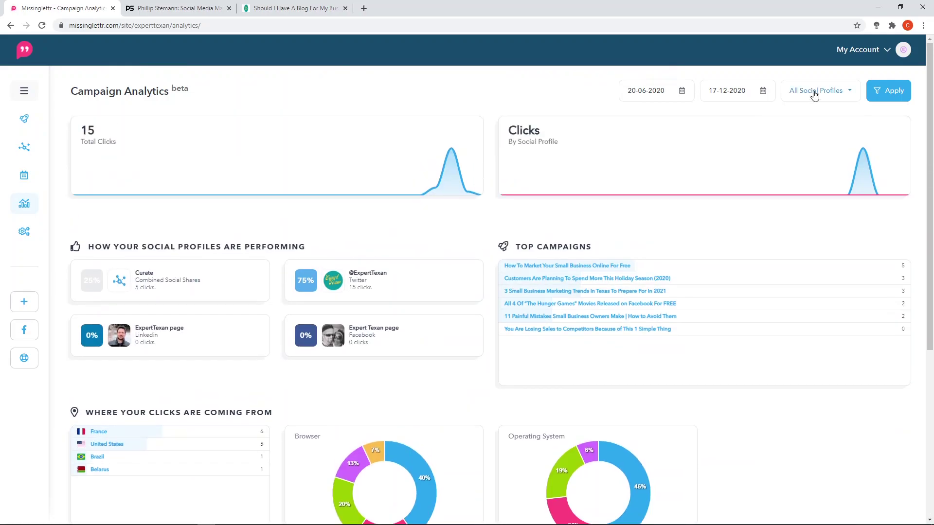
Check the social profile filter choices in the campaign analytics and review the top campaigns list.
{"action": "left_click", "coordinate": [815, 92]}
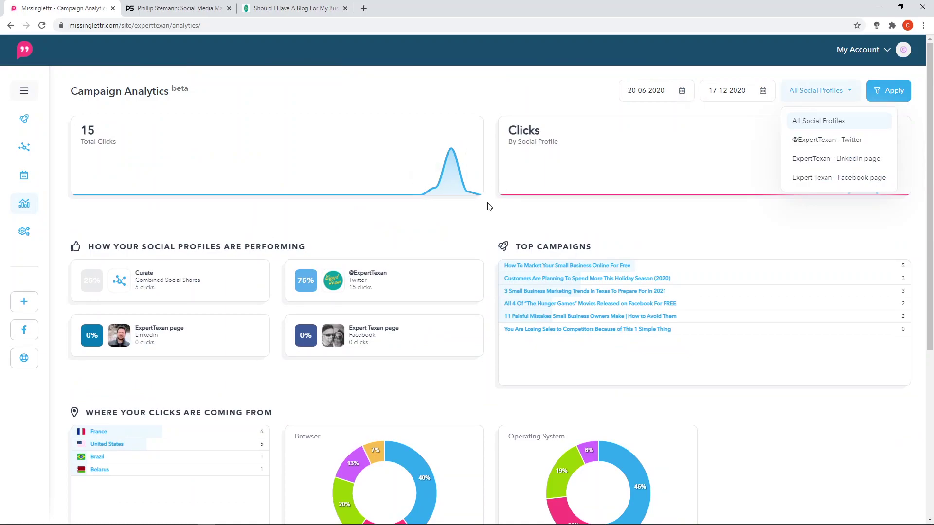
{"action": "left_click", "coordinate": [817, 96]}
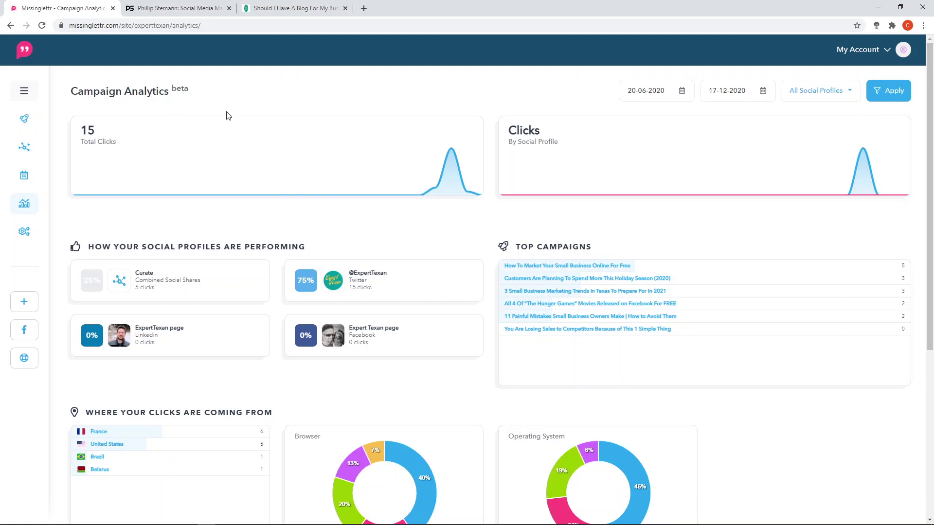
{"action": "scroll", "coordinate": [290, 219], "scroll_direction": "down", "scroll_amount": 2}
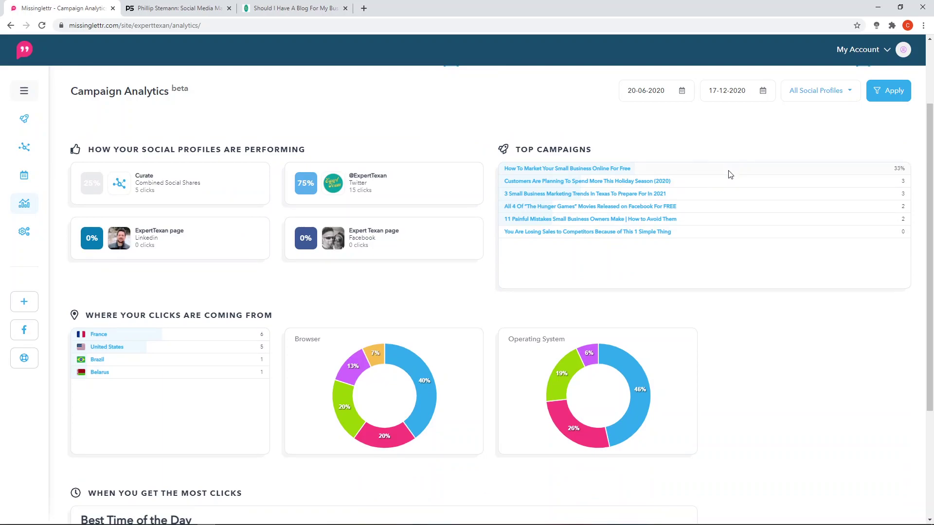
Go to the Promote page in Curate, read the explanation of the potential audience figure and dismiss it.
{"action": "mouse_move", "coordinate": [27, 92]}
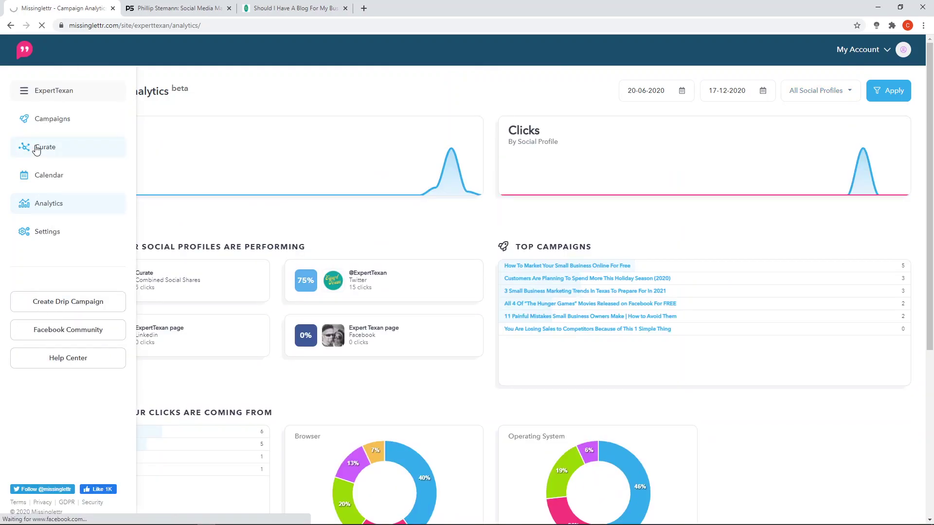
{"action": "left_click", "coordinate": [37, 149]}
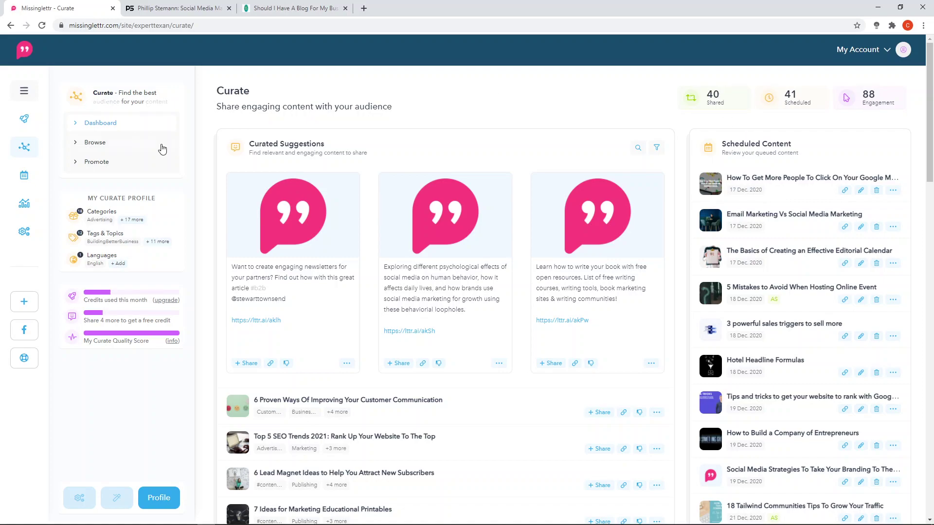
{"action": "left_click", "coordinate": [103, 167]}
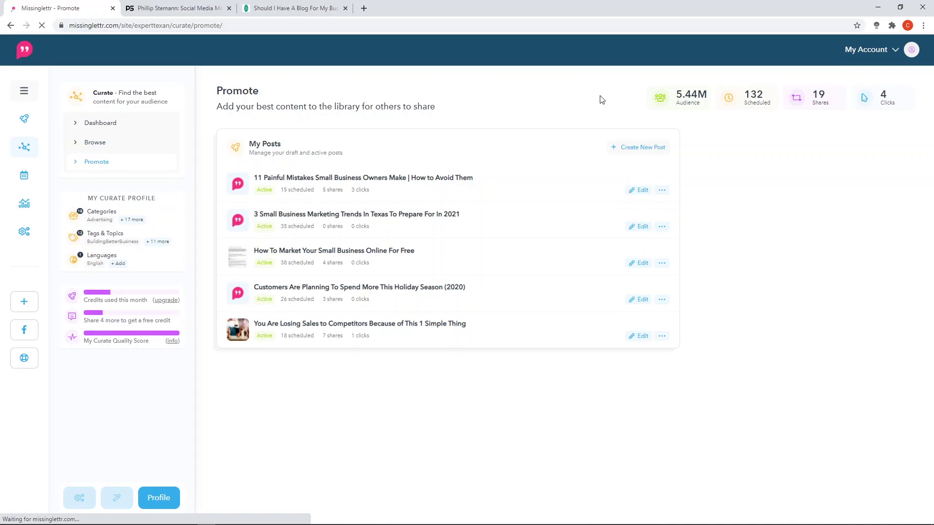
{"action": "left_click", "coordinate": [662, 101]}
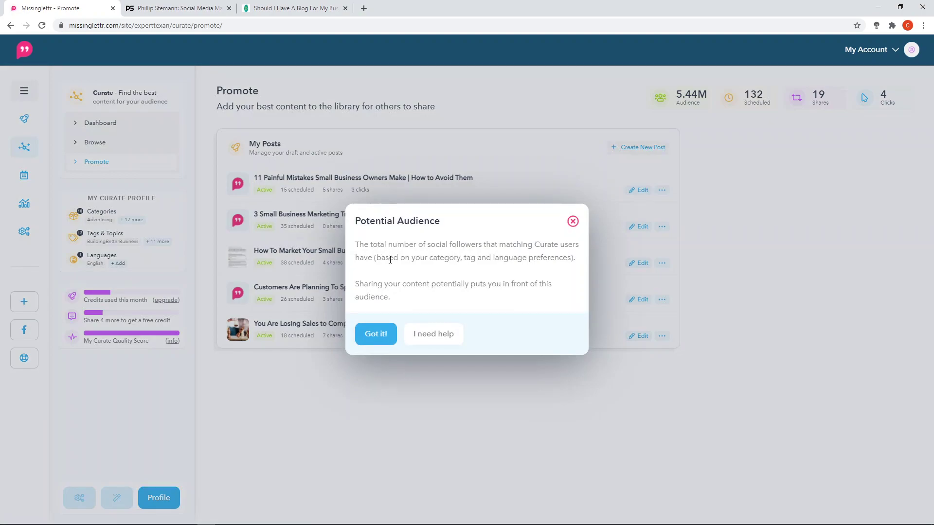
{"action": "left_click", "coordinate": [573, 222]}
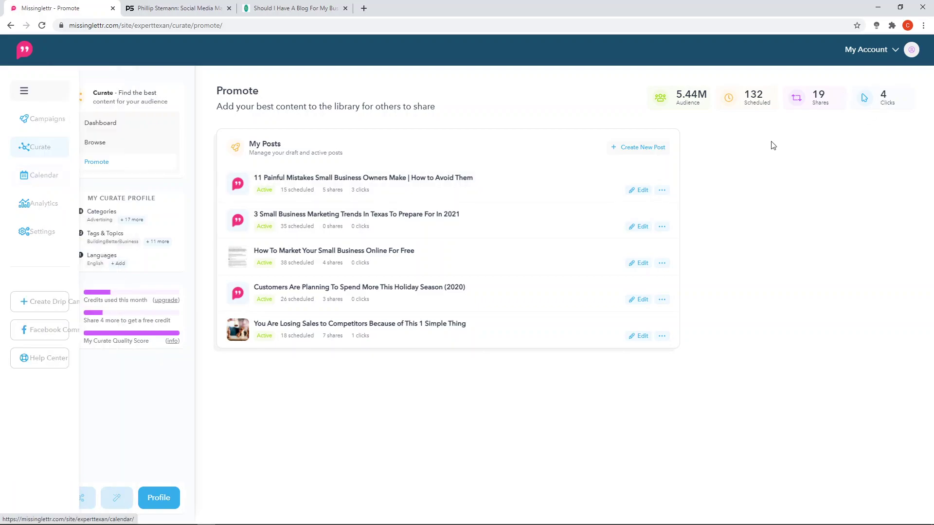
Create a new post to promote from a previous campaign, using the blog post "Should I Have a Blog For My Business? YES – Here's Why".
{"action": "mouse_move", "coordinate": [30, 198]}
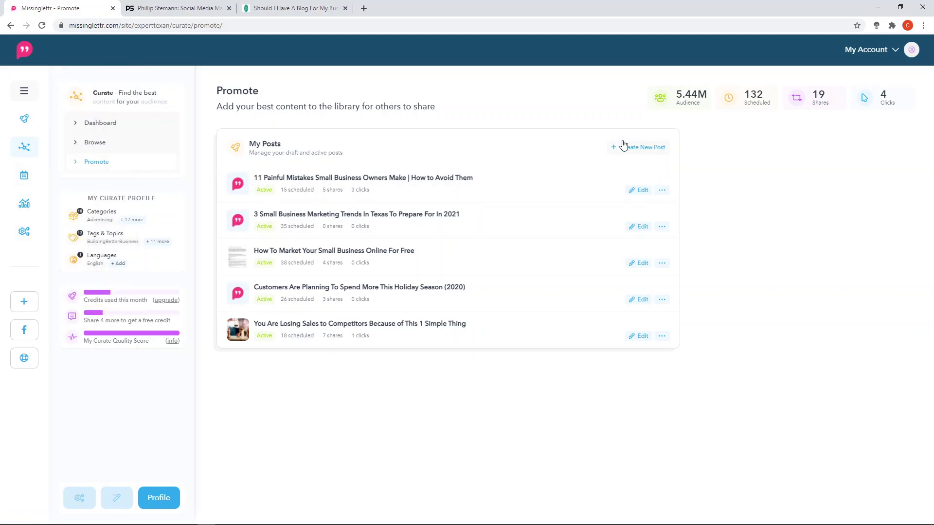
{"action": "left_click", "coordinate": [639, 147]}
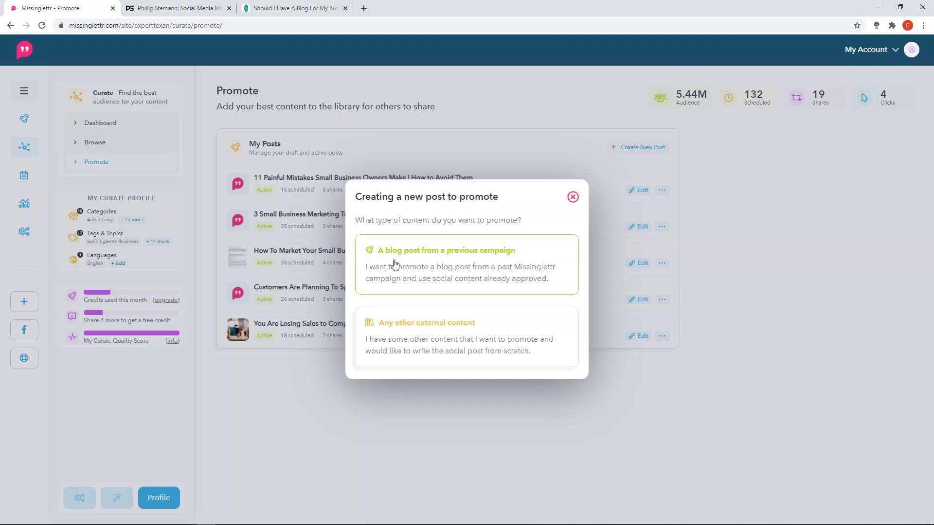
{"action": "left_click", "coordinate": [453, 262]}
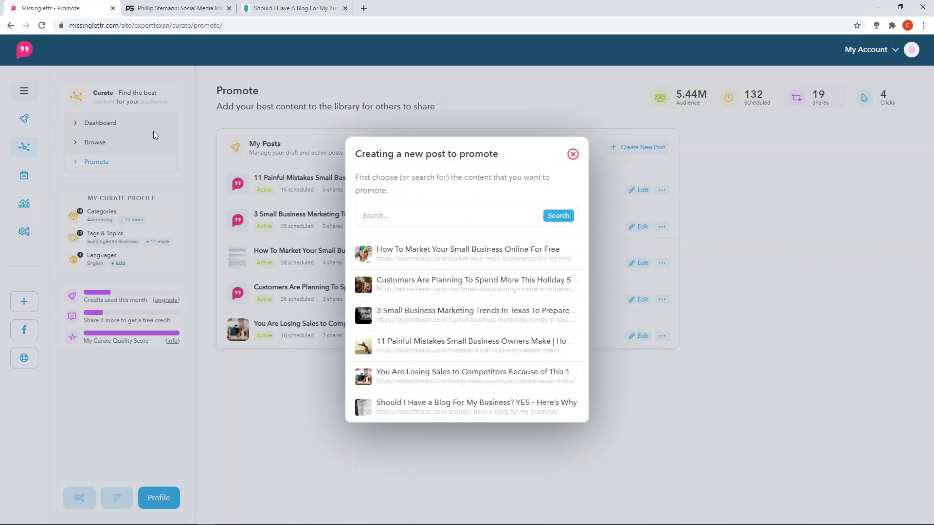
{"action": "left_click", "coordinate": [457, 410]}
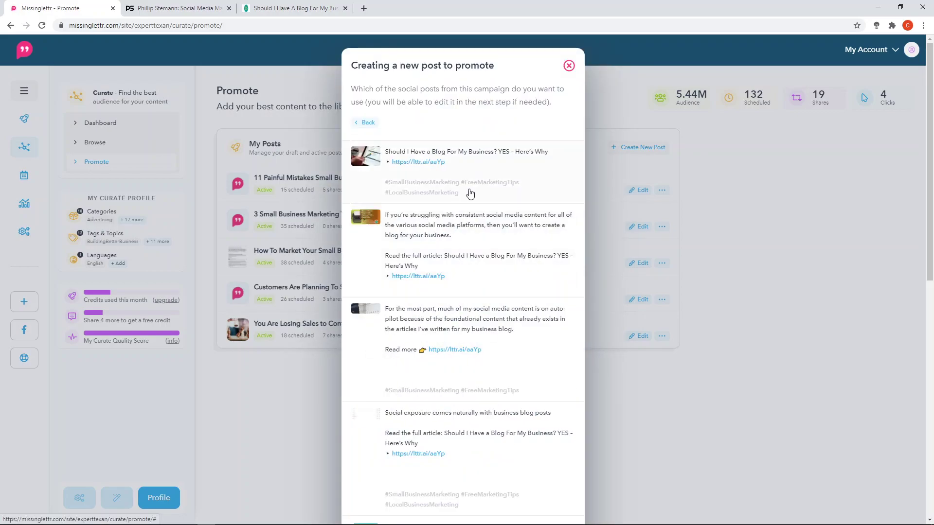
Review the campaign's social posts and choose the one beginning "If you're struggling with consistent social media content".
{"action": "scroll", "coordinate": [467, 167], "scroll_direction": "down", "scroll_amount": 7}
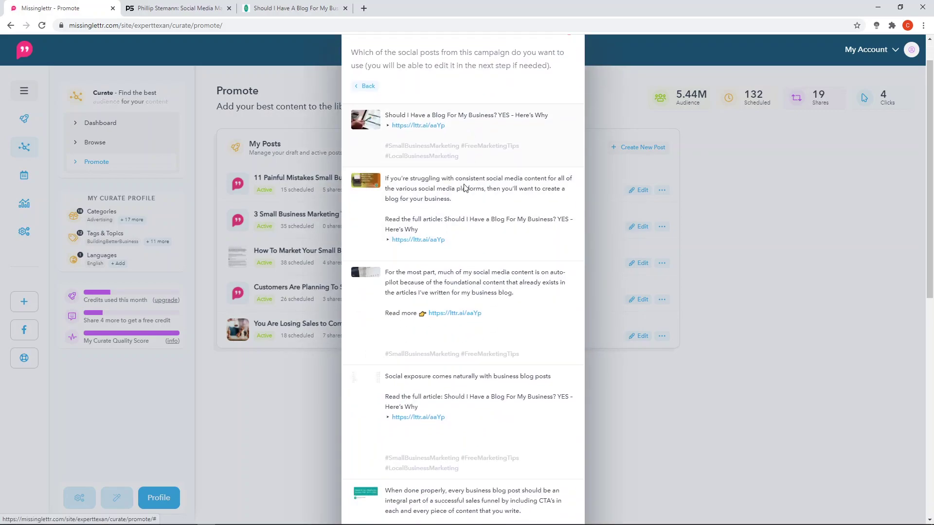
{"action": "scroll", "coordinate": [461, 209], "scroll_direction": "down", "scroll_amount": 4}
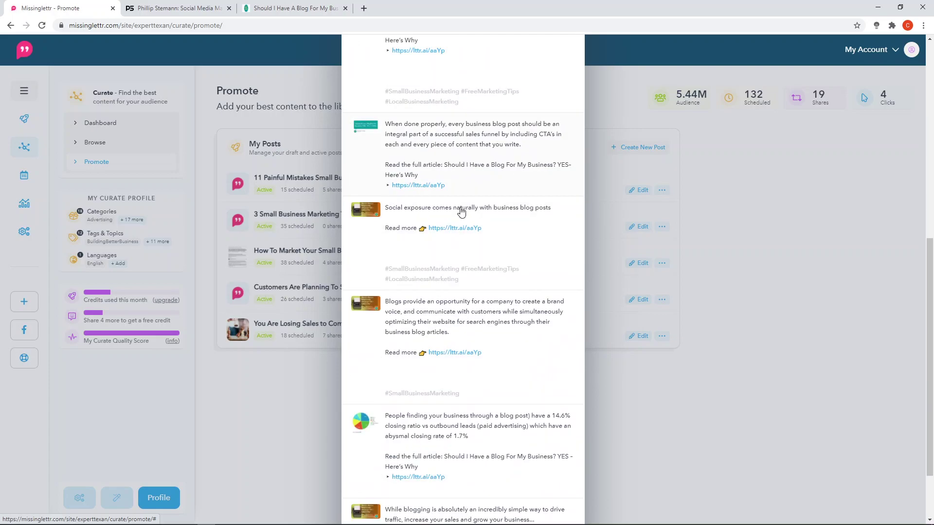
{"action": "scroll", "coordinate": [461, 210], "scroll_direction": "up", "scroll_amount": 4}
{"action": "scroll", "coordinate": [462, 212], "scroll_direction": "up", "scroll_amount": 6}
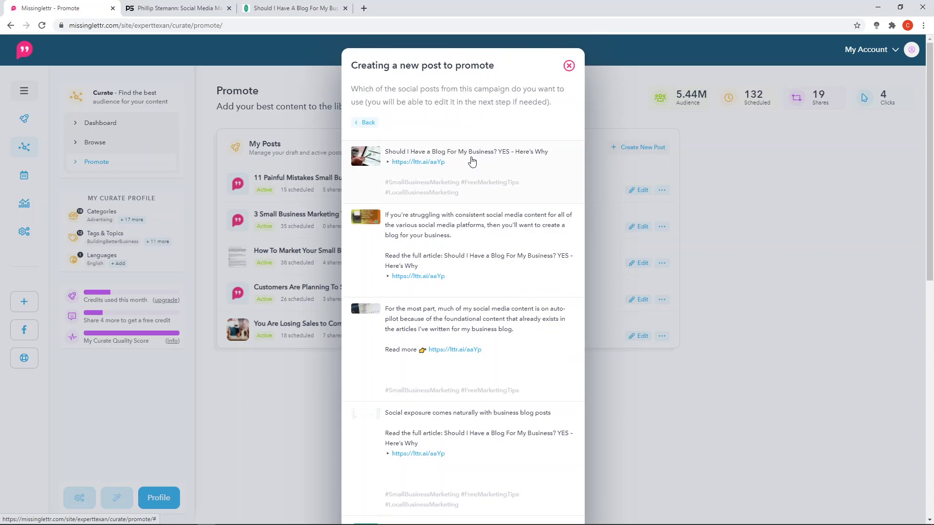
{"action": "left_click", "coordinate": [463, 250]}
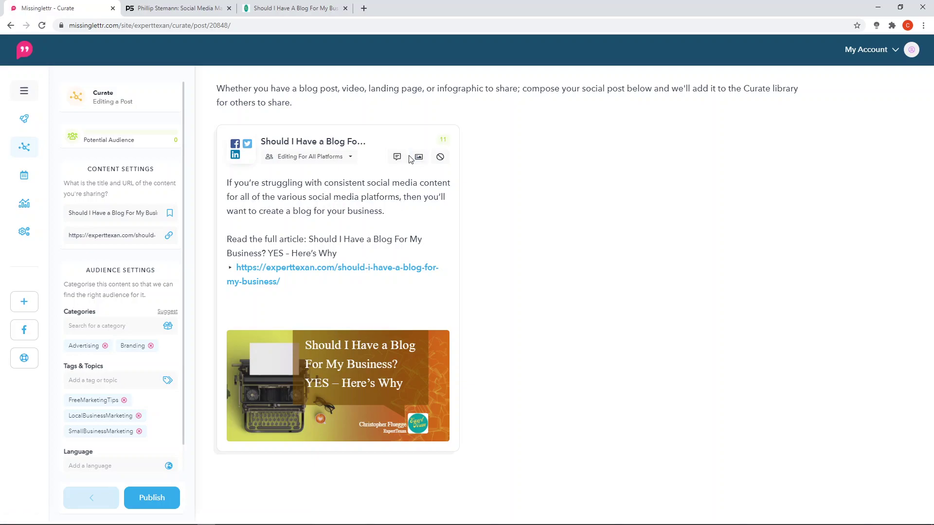
Publish the post to the Curate library, returning once to check its wording and continuing past the first-person check.
{"action": "left_click", "coordinate": [151, 499]}
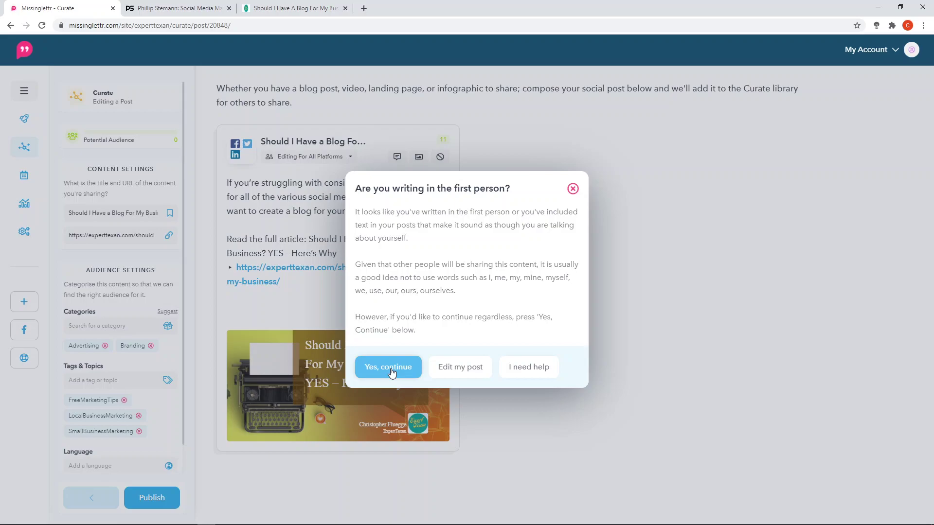
{"action": "left_click", "coordinate": [459, 368]}
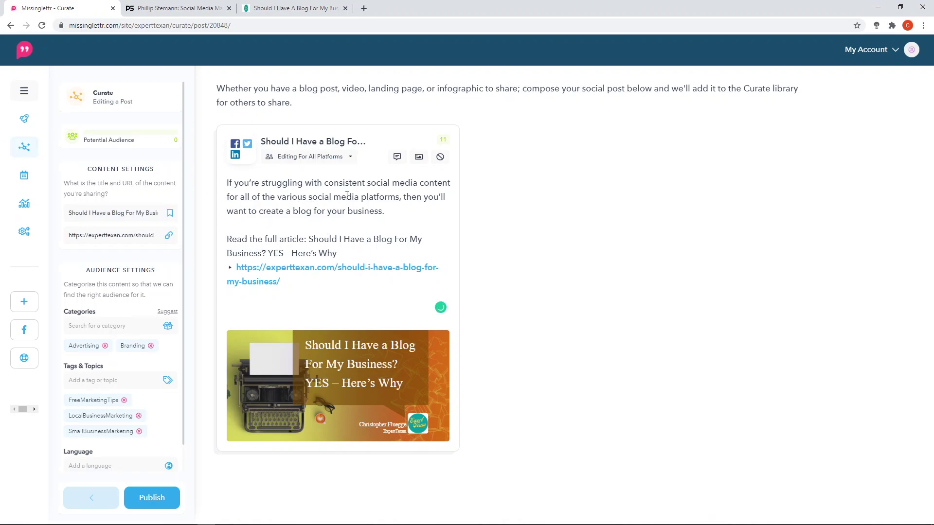
{"action": "left_click", "coordinate": [152, 502]}
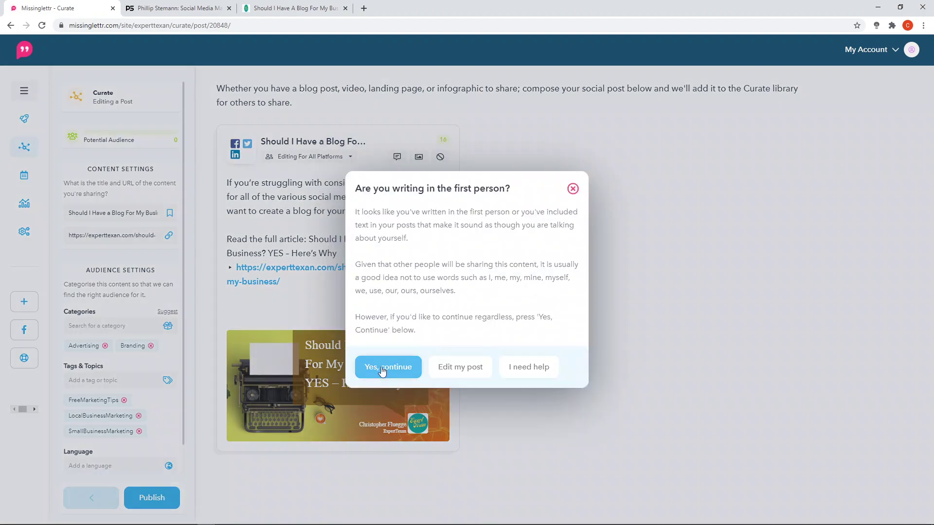
{"action": "left_click", "coordinate": [386, 364]}
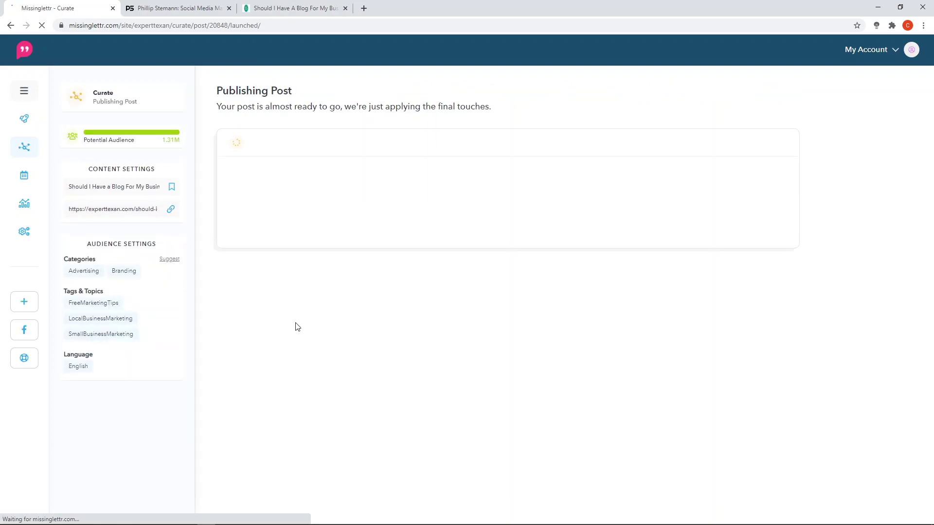
Check the published post's potential audience and category suggestion option, and return to the Promote page.
{"action": "mouse_move", "coordinate": [112, 143]}
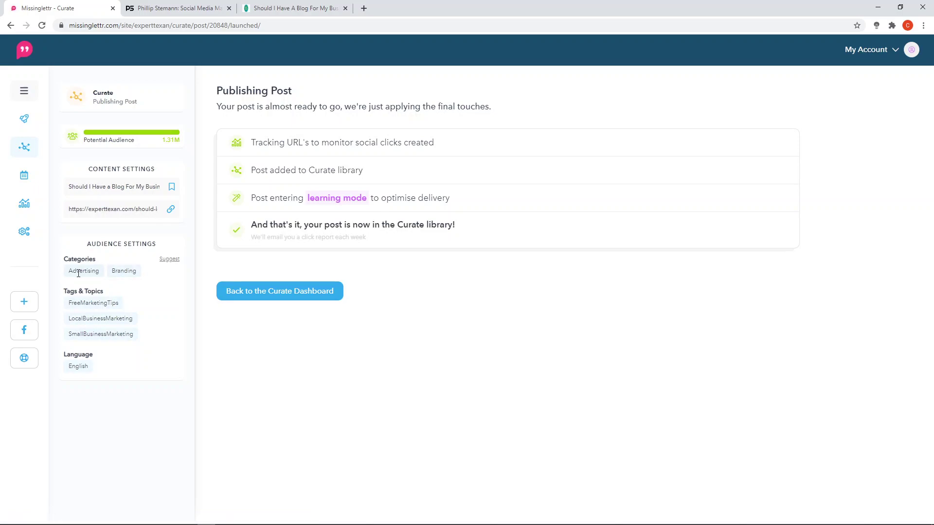
{"action": "left_click", "coordinate": [171, 263]}
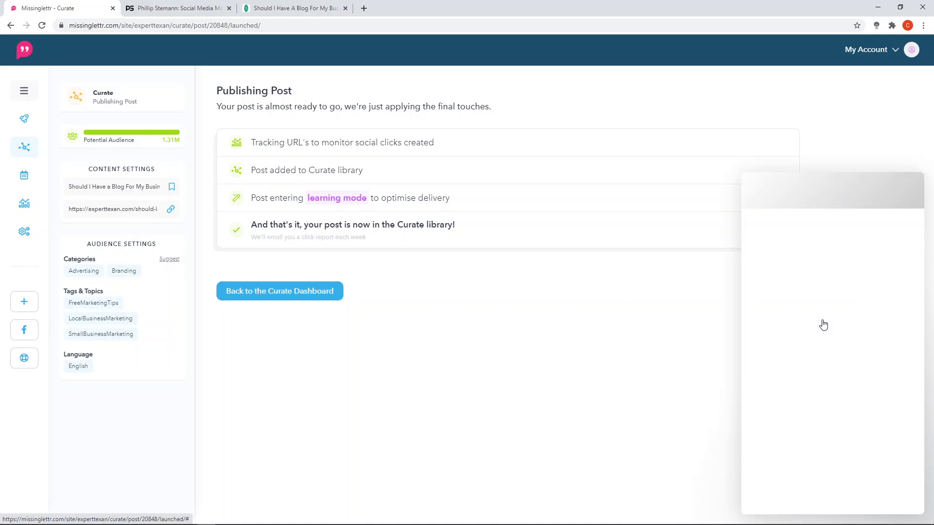
{"action": "left_click", "coordinate": [264, 293]}
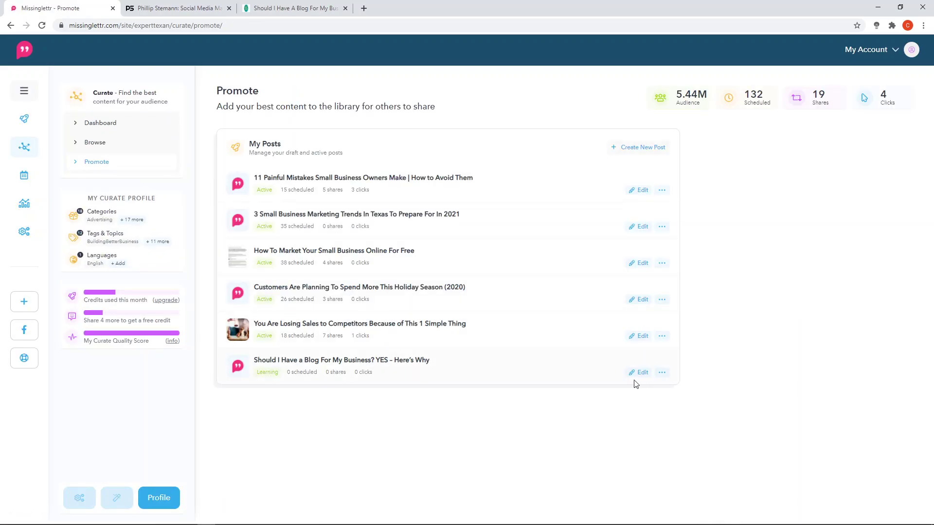
Reopen the "Should I Have a Blog For My Business?" post for editing and remove its Advertising and Branding categories.
{"action": "left_click", "coordinate": [641, 374]}
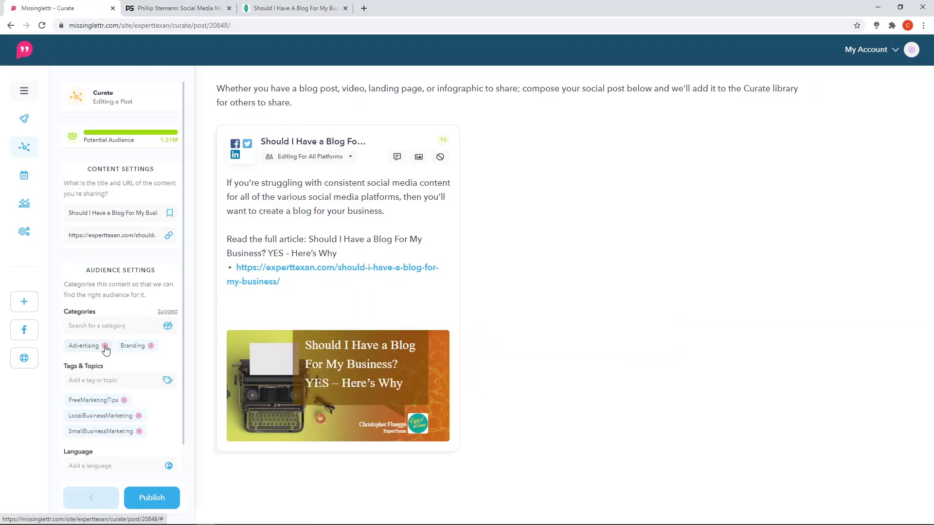
{"action": "left_click", "coordinate": [106, 347]}
{"action": "left_click", "coordinate": [100, 347]}
Add the Blogging and Marketing categories to the post's audience settings.
{"action": "left_click", "coordinate": [108, 325]}
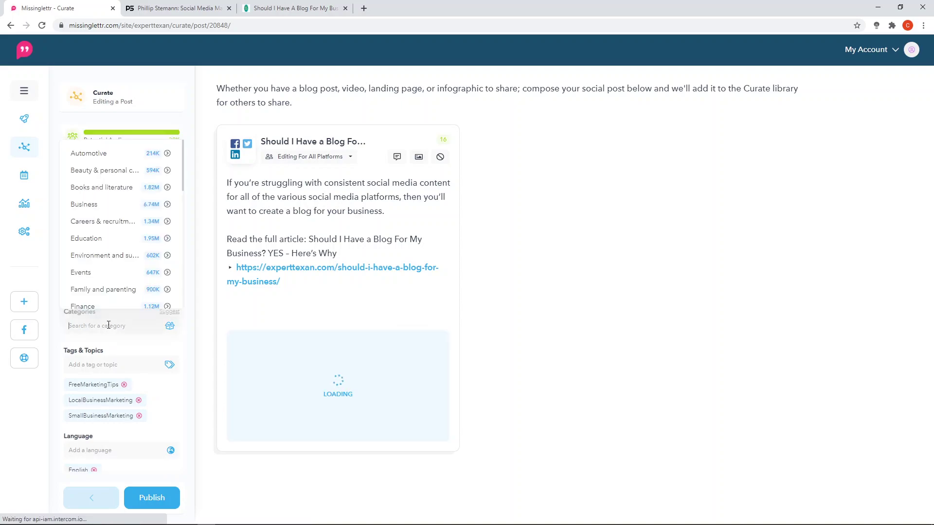
{"action": "type", "text": "bloggi"}
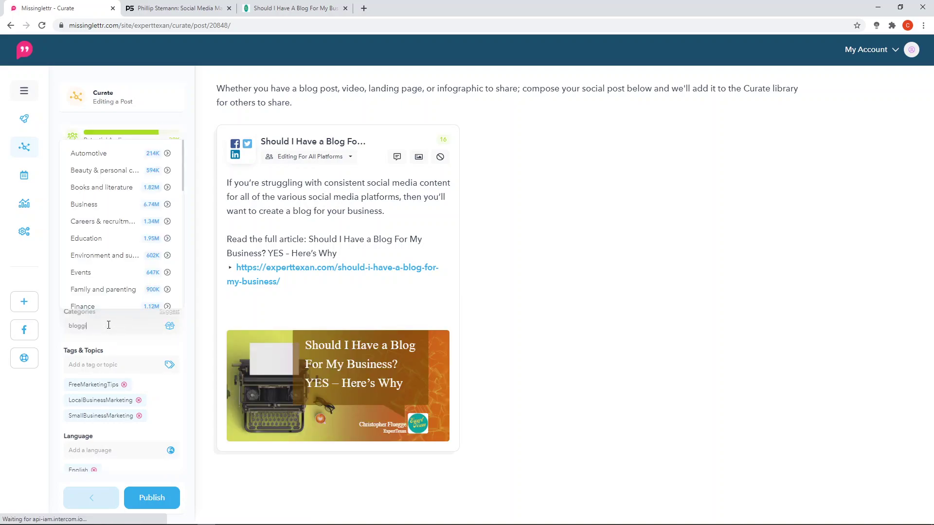
{"action": "type", "text": "ng"}
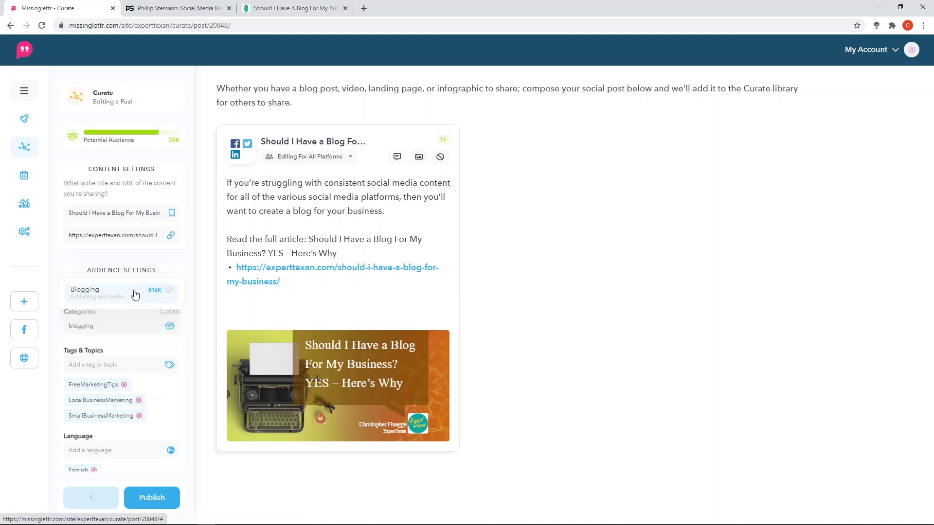
{"action": "left_click", "coordinate": [170, 292]}
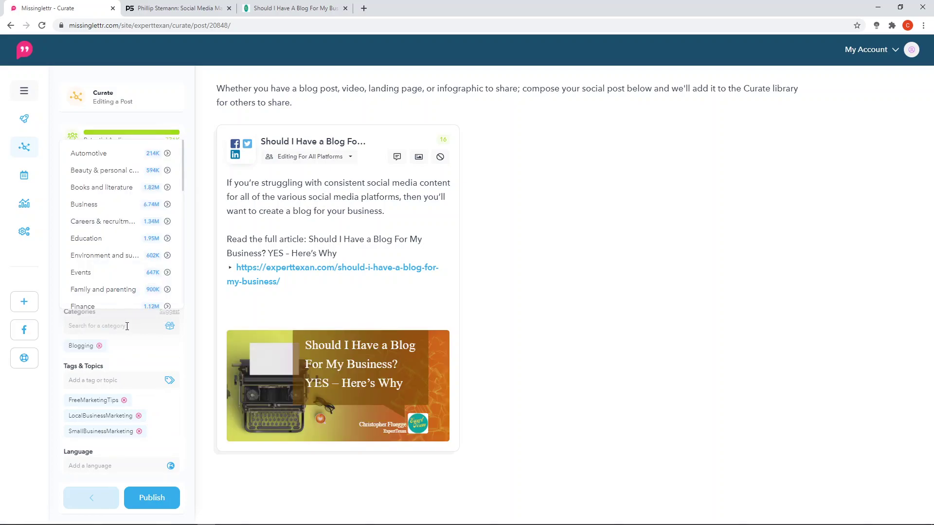
{"action": "type", "text": "markting"}
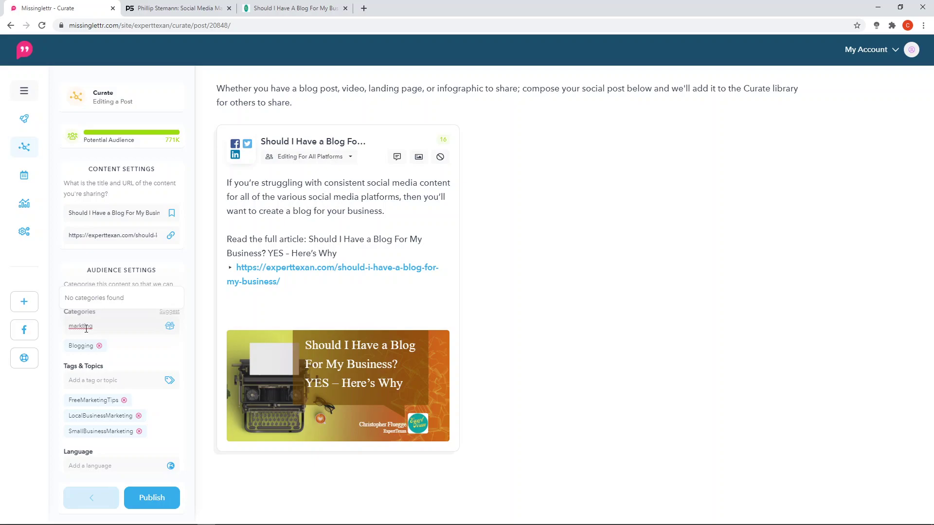
{"action": "type", "text": "e"}
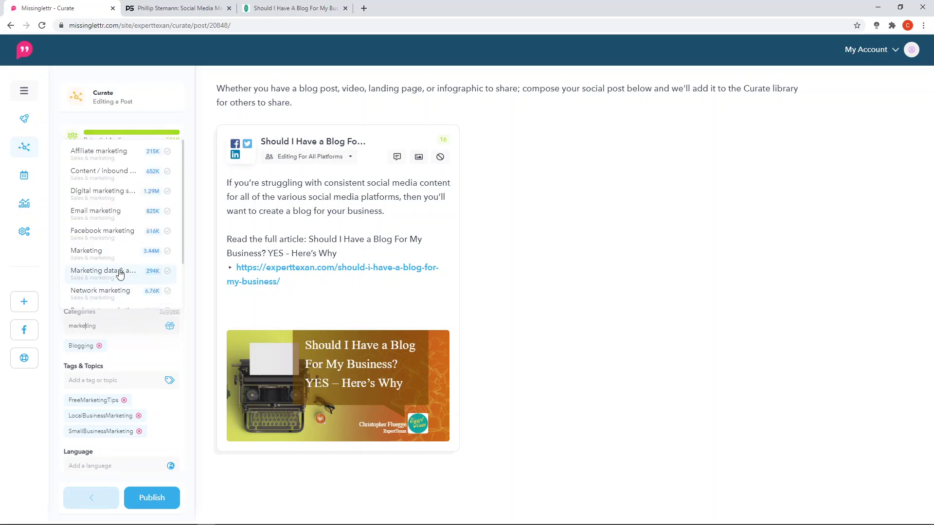
{"action": "left_click", "coordinate": [167, 251]}
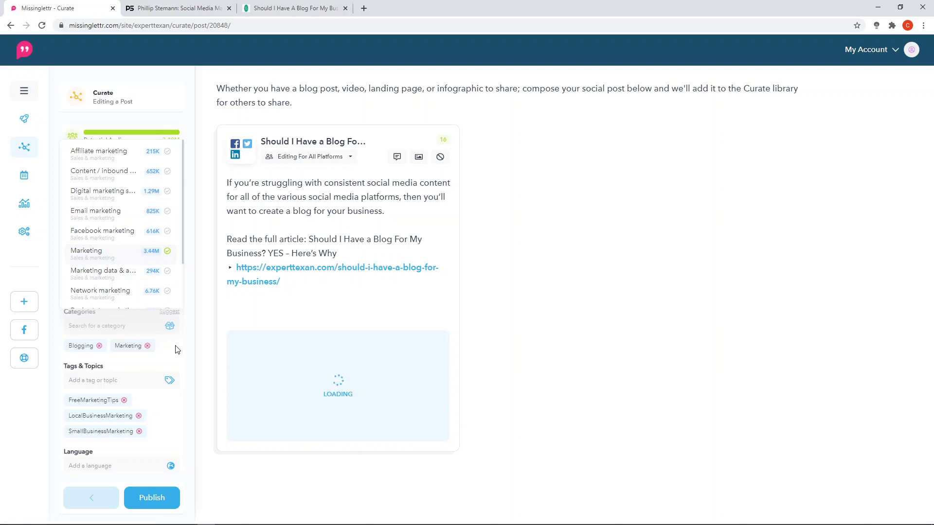
Republish the post past the first-person check and return to the Promote page.
{"action": "scroll", "coordinate": [106, 364], "scroll_direction": "down", "scroll_amount": 1}
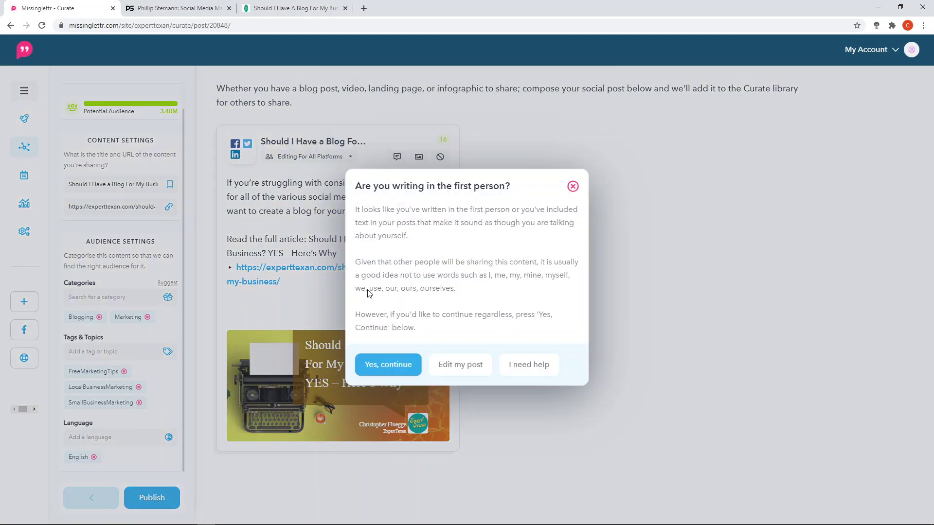
{"action": "left_click", "coordinate": [387, 366]}
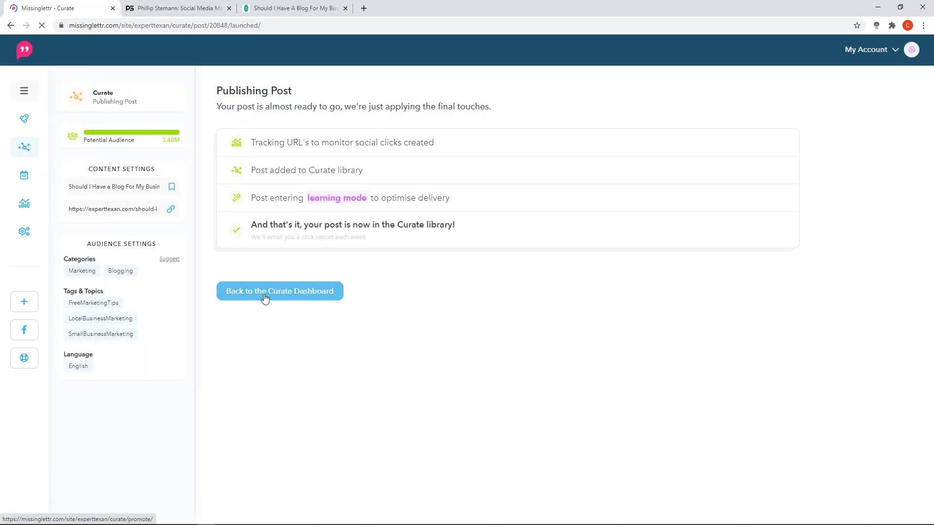
{"action": "left_click", "coordinate": [276, 291]}
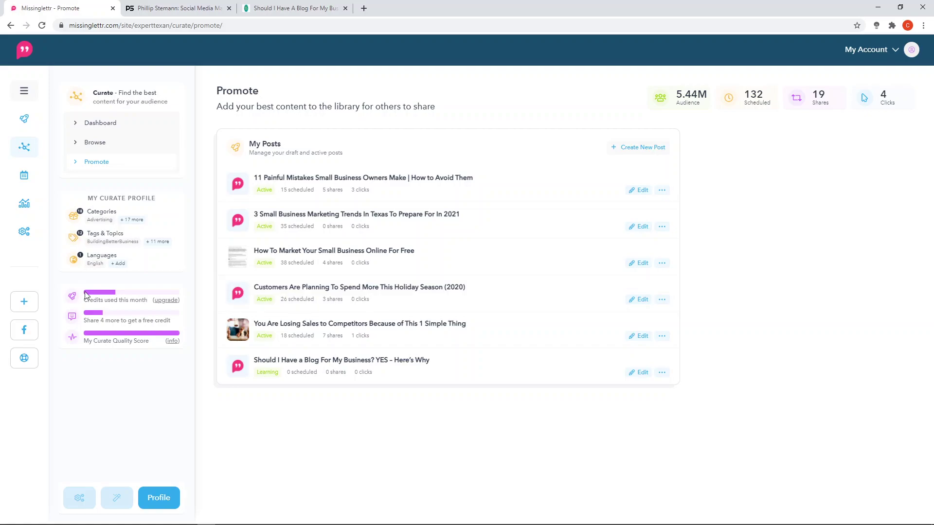
Open the drip campaign settings and examine the default hashtags, URL shortener choices, Quote Bubbles option and UTM variables.
{"action": "mouse_move", "coordinate": [102, 298]}
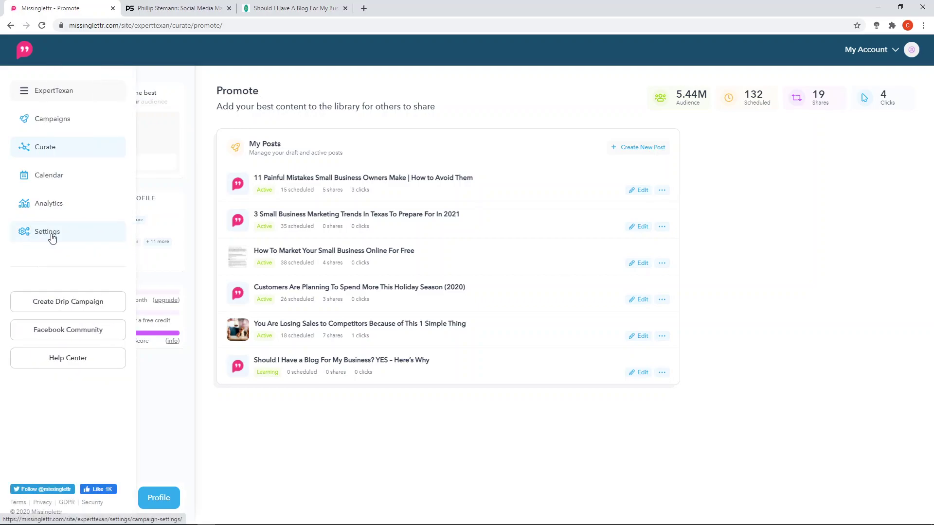
{"action": "left_click", "coordinate": [52, 238]}
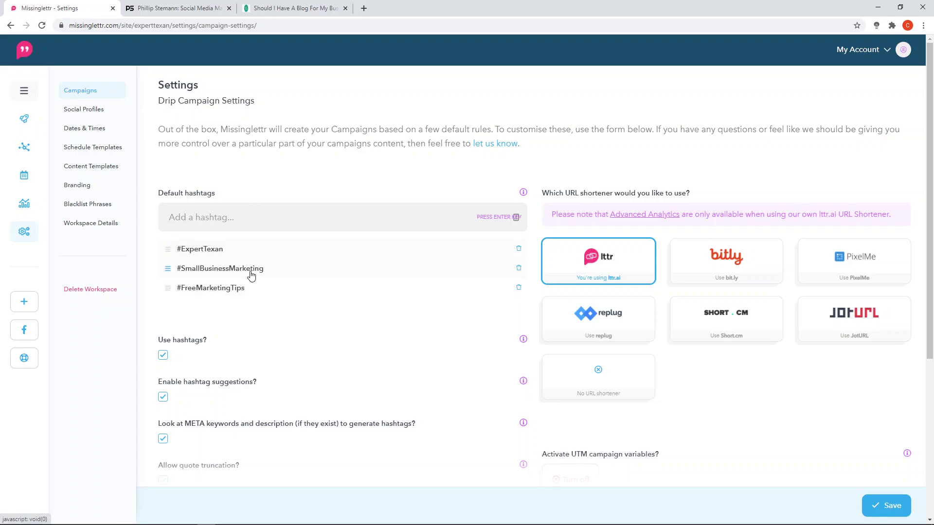
{"action": "scroll", "coordinate": [304, 334], "scroll_direction": "down", "scroll_amount": 2}
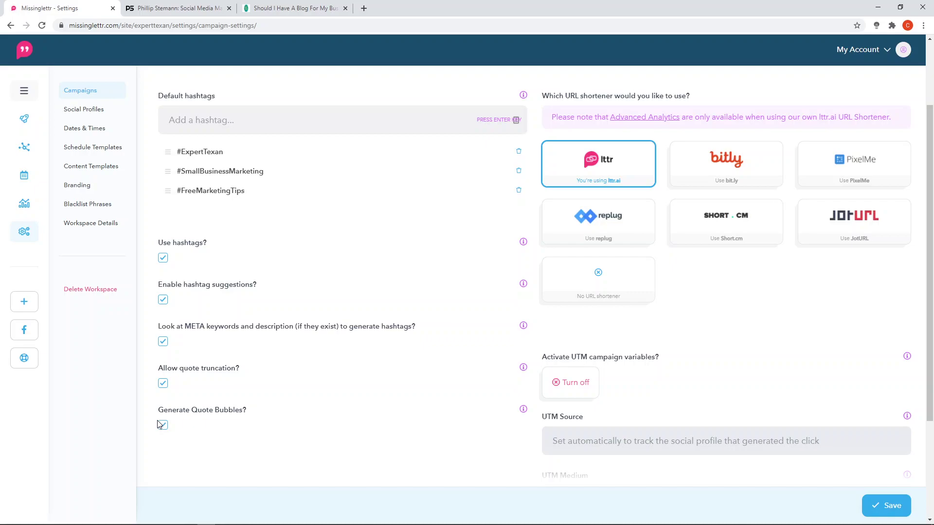
{"action": "left_click", "coordinate": [164, 427]}
{"action": "left_click", "coordinate": [163, 428]}
{"action": "mouse_move", "coordinate": [528, 411]}
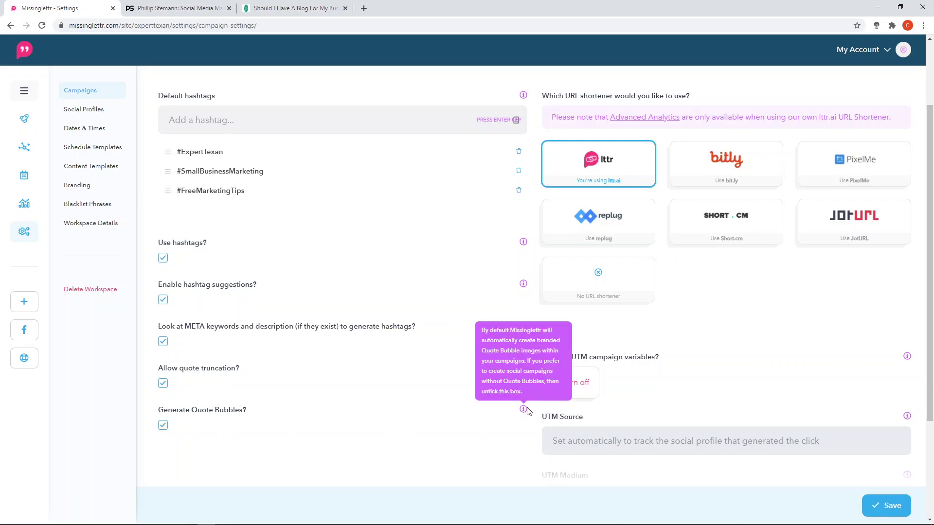
{"action": "scroll", "coordinate": [683, 389], "scroll_direction": "down", "scroll_amount": 1}
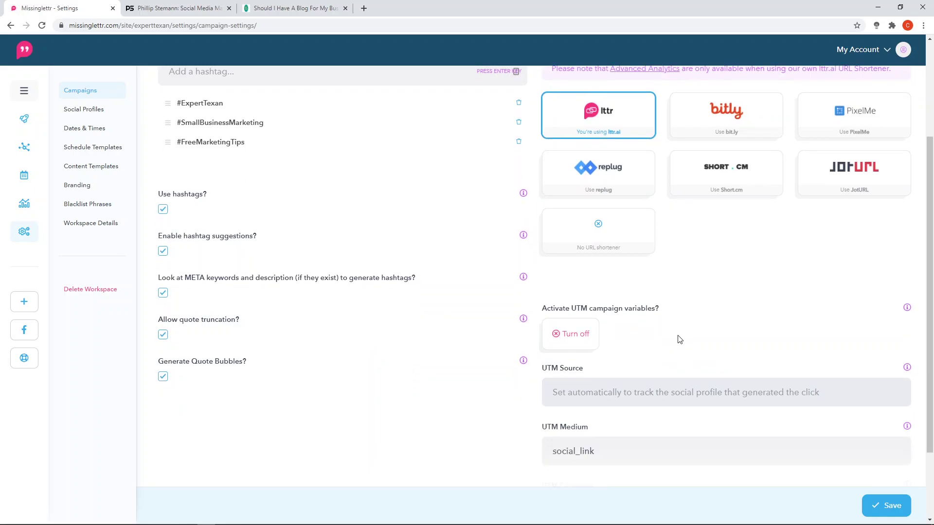
{"action": "scroll", "coordinate": [680, 339], "scroll_direction": "down", "scroll_amount": 2}
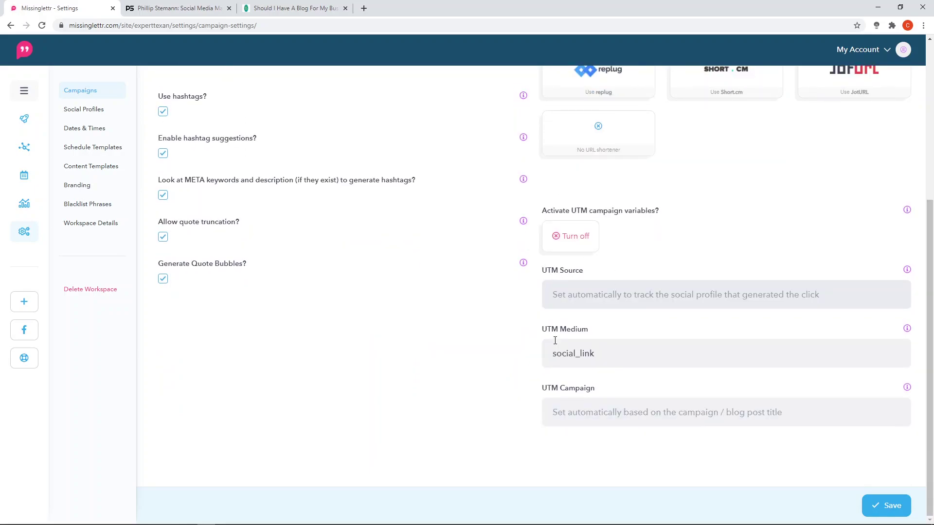
{"action": "scroll", "coordinate": [686, 360], "scroll_direction": "up", "scroll_amount": 4}
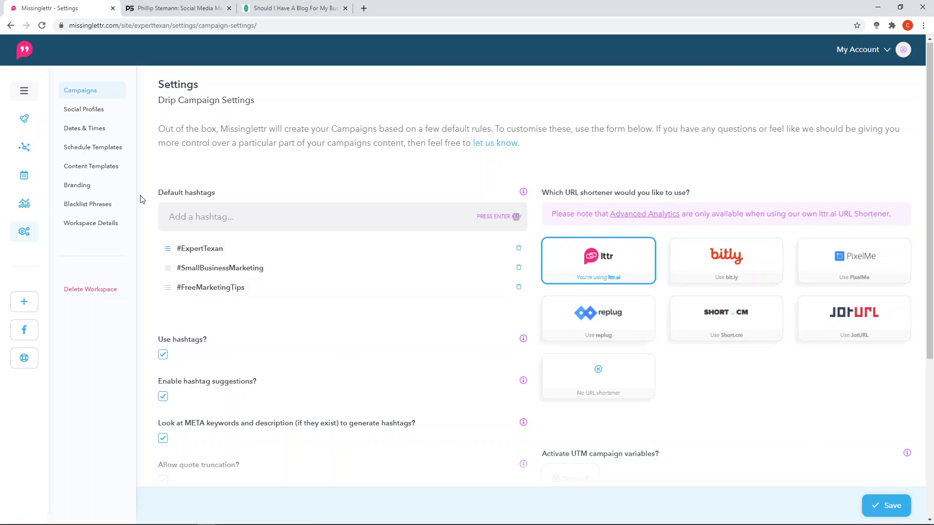
Review the linked social profiles in the settings and open the Dates & Times settings.
{"action": "left_click", "coordinate": [87, 109]}
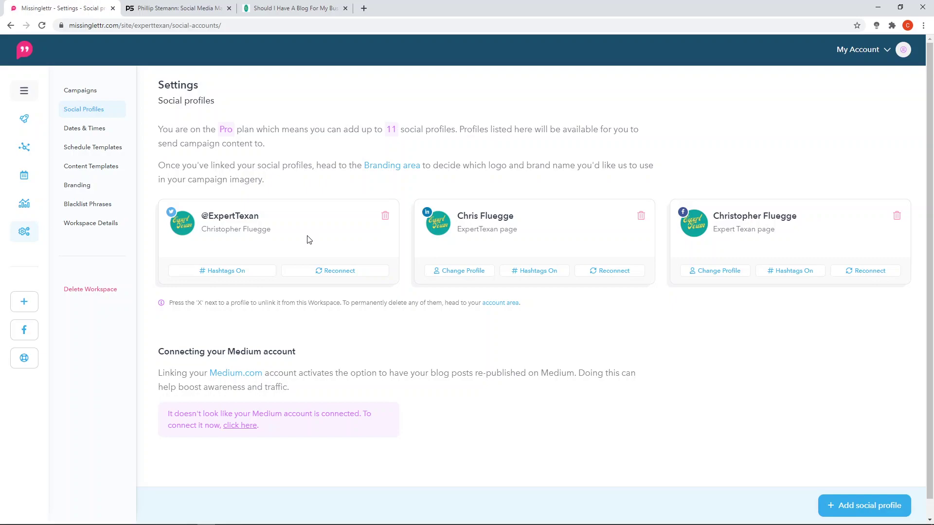
{"action": "left_click", "coordinate": [94, 131]}
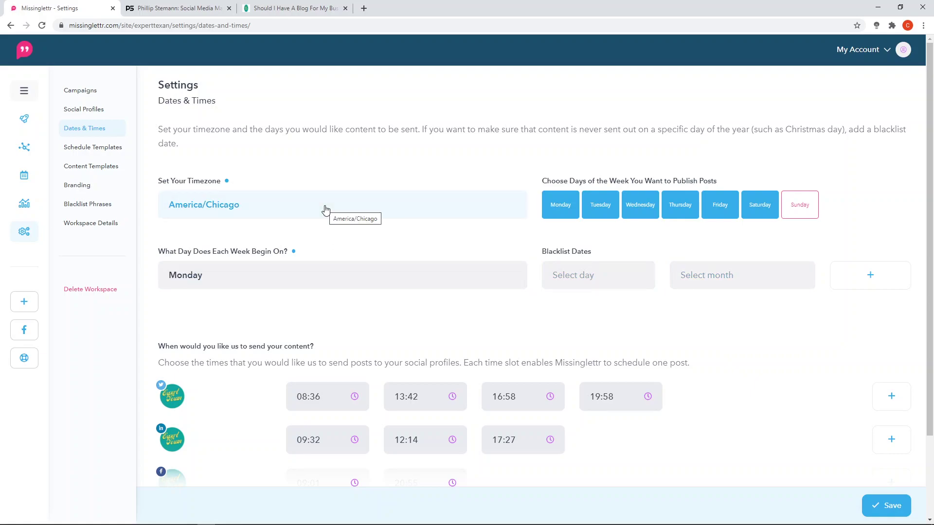
Review the posting time slots in Dates & Times and the 12 month evergreen posts schedule in Schedule Templates.
{"action": "scroll", "coordinate": [325, 209], "scroll_direction": "down", "scroll_amount": 2}
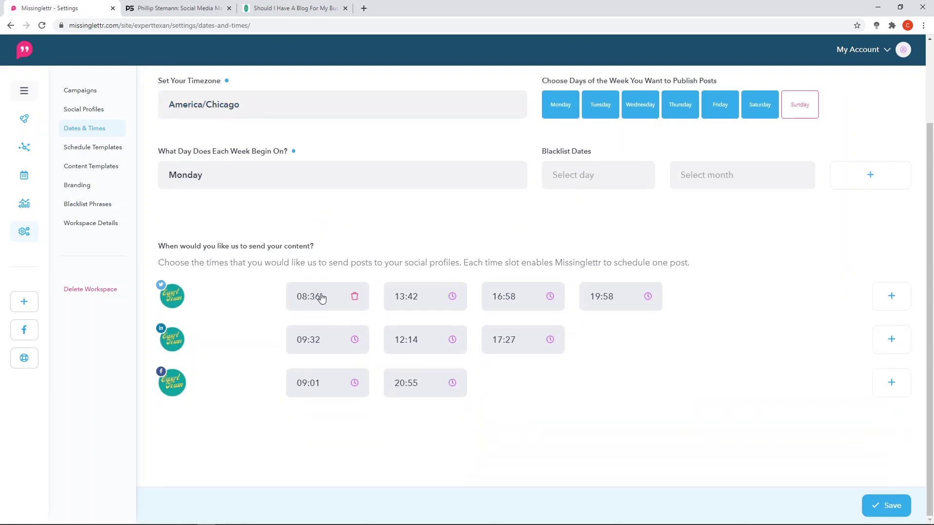
{"action": "scroll", "coordinate": [299, 168], "scroll_direction": "up", "scroll_amount": 1}
{"action": "scroll", "coordinate": [311, 318], "scroll_direction": "down", "scroll_amount": 1}
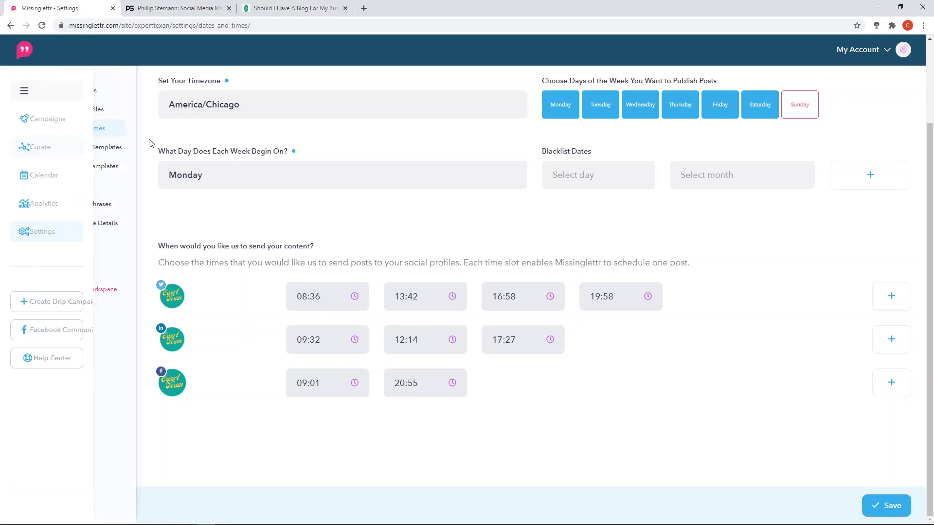
{"action": "left_click", "coordinate": [115, 149]}
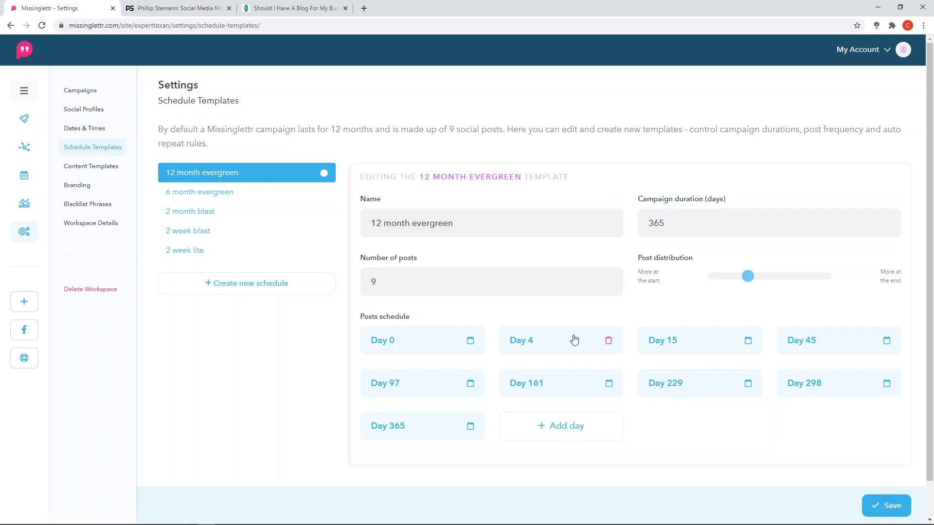
{"action": "scroll", "coordinate": [664, 432], "scroll_direction": "down", "scroll_amount": 1}
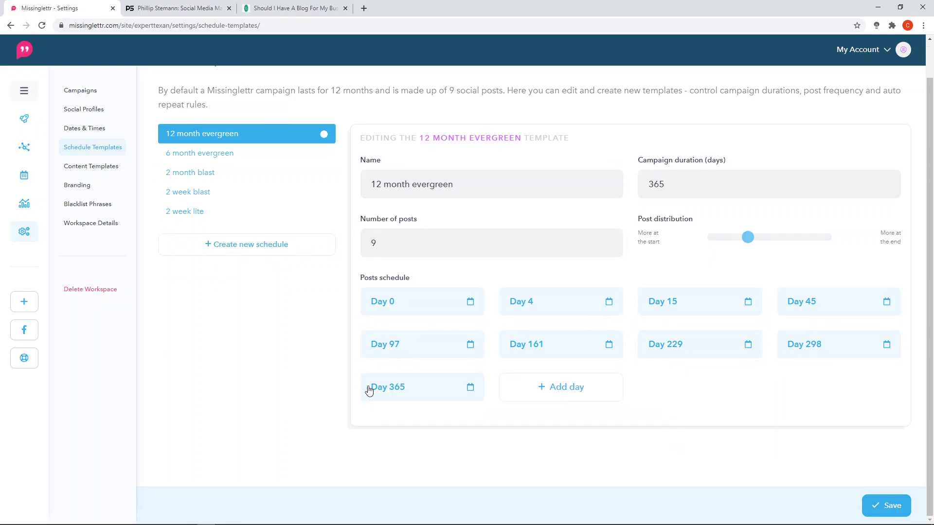
{"action": "scroll", "coordinate": [266, 370], "scroll_direction": "up", "scroll_amount": 1}
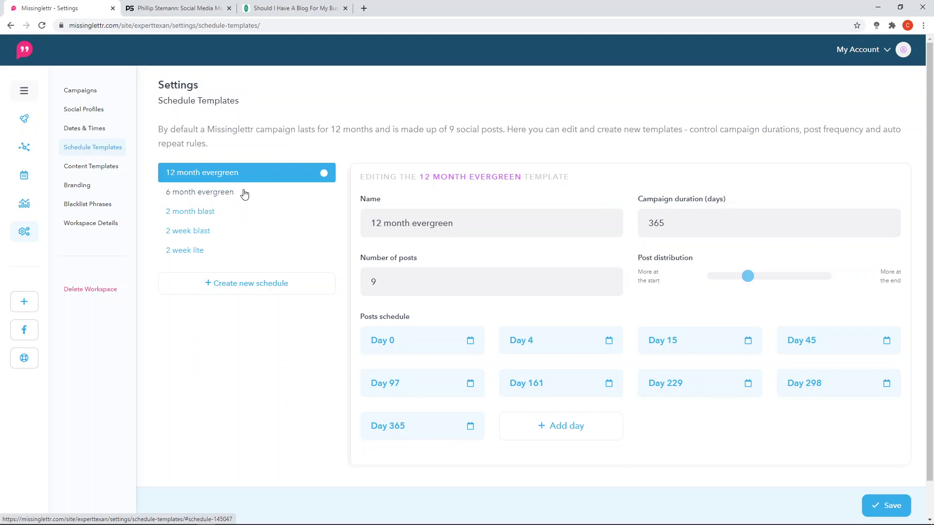
Review the Content Templates settings and view the form for adding a content template, closing it without saving.
{"action": "left_click", "coordinate": [93, 168]}
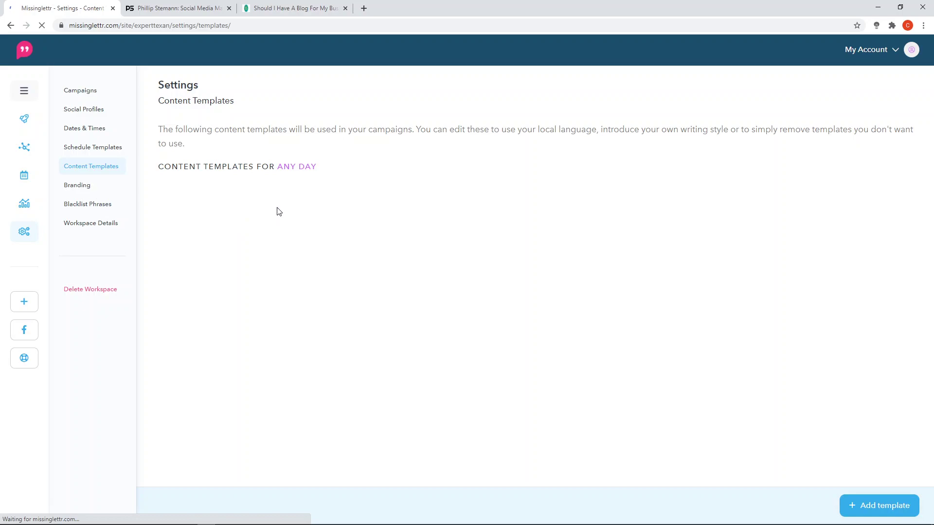
{"action": "scroll", "coordinate": [396, 202], "scroll_direction": "down", "scroll_amount": 4}
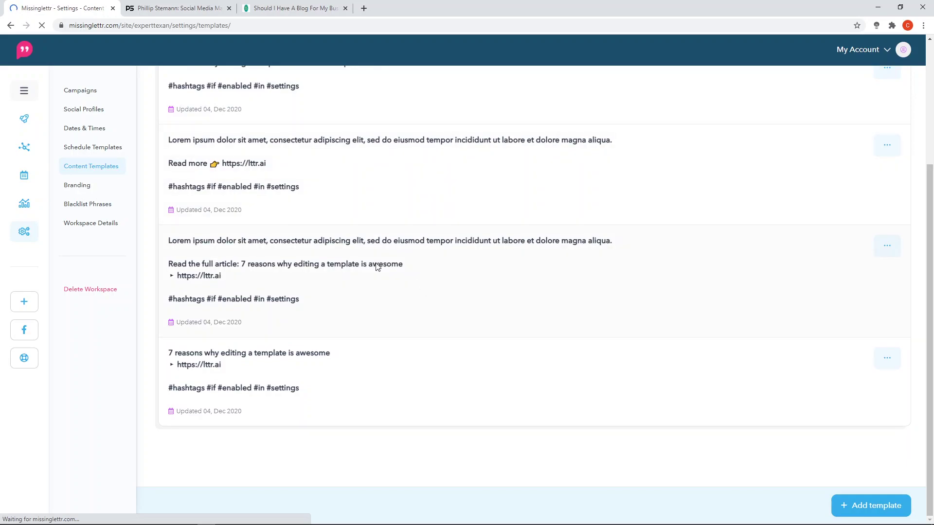
{"action": "scroll", "coordinate": [445, 305], "scroll_direction": "down", "scroll_amount": 4}
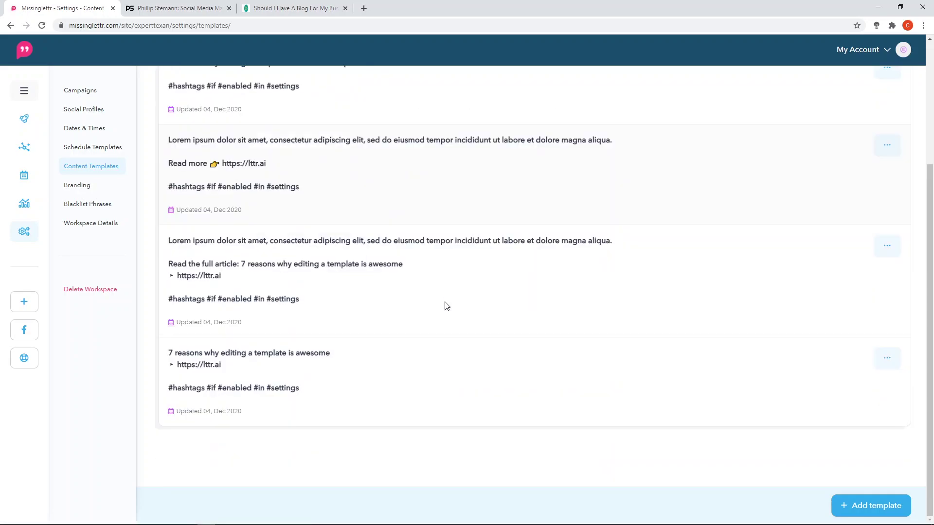
{"action": "left_click", "coordinate": [867, 508]}
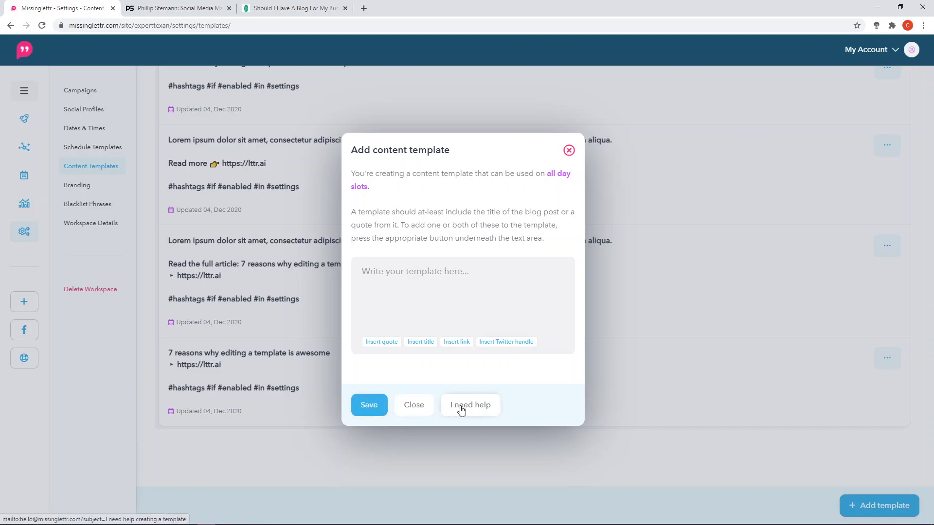
{"action": "left_click", "coordinate": [414, 406]}
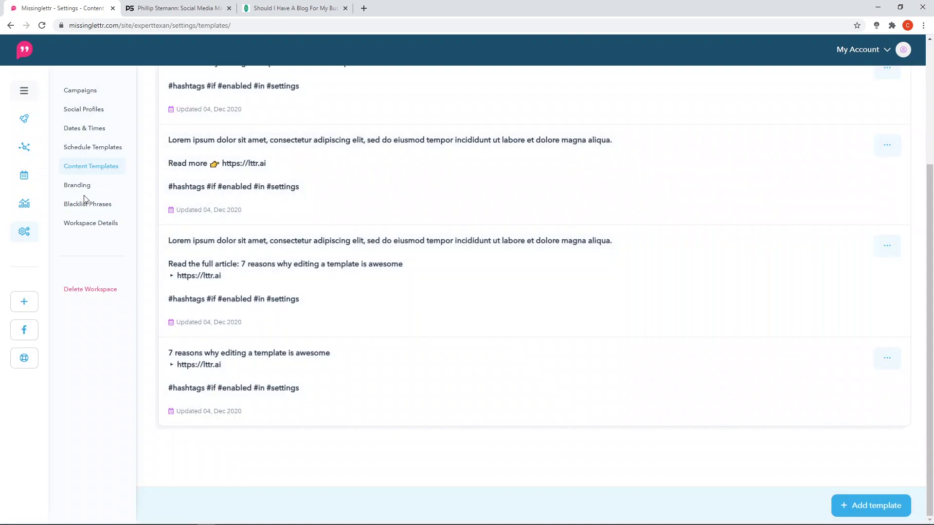
Open the Branding settings and look through the active quote bubble themes and My Theme Library.
{"action": "left_click", "coordinate": [79, 186]}
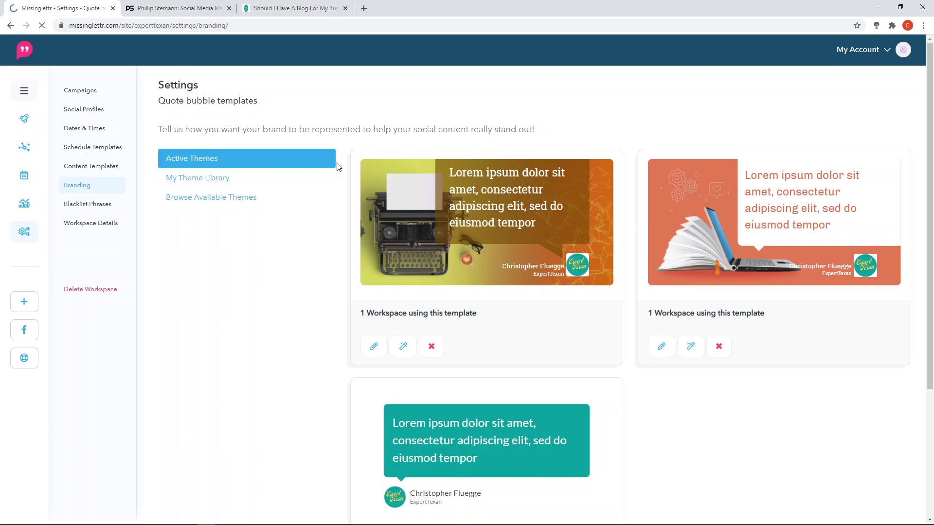
{"action": "scroll", "coordinate": [302, 273], "scroll_direction": "down", "scroll_amount": 1}
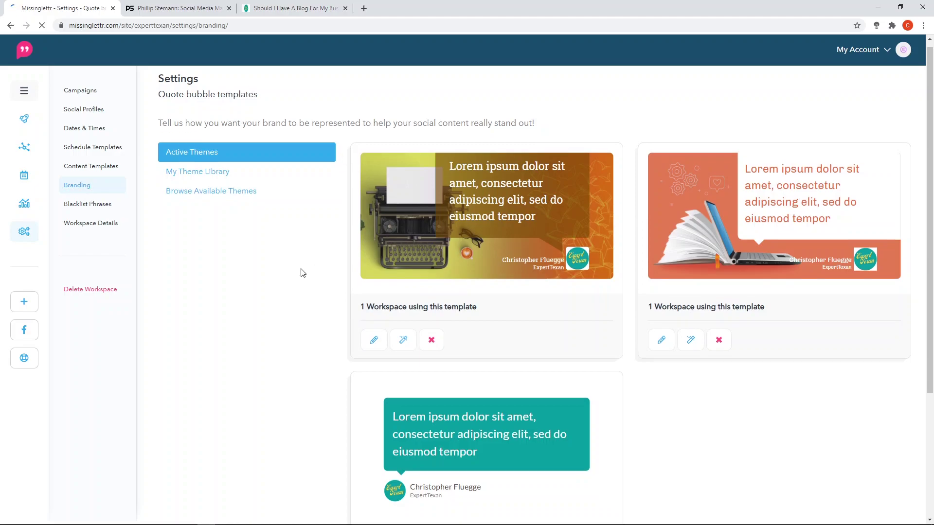
{"action": "scroll", "coordinate": [302, 273], "scroll_direction": "down", "scroll_amount": 3}
{"action": "scroll", "coordinate": [302, 271], "scroll_direction": "up", "scroll_amount": 4}
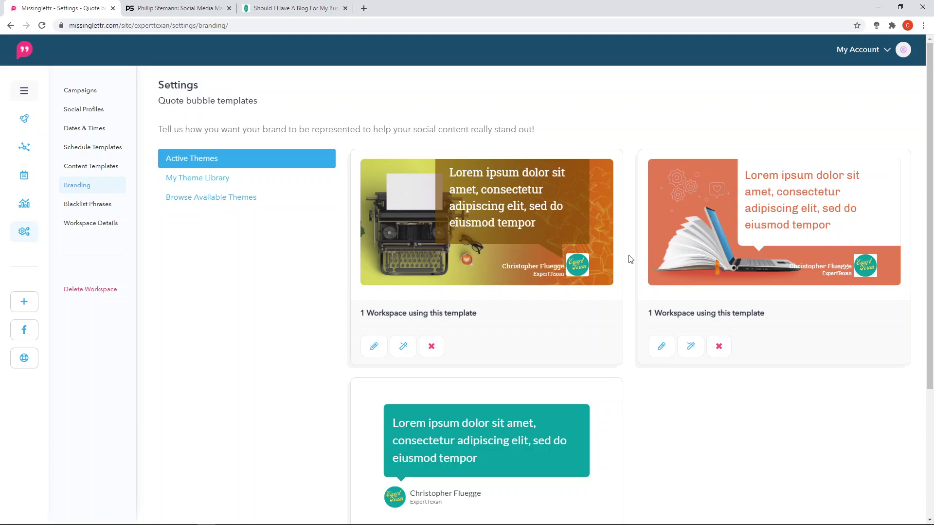
{"action": "left_click", "coordinate": [213, 179]}
{"action": "scroll", "coordinate": [359, 215], "scroll_direction": "down", "scroll_amount": 4}
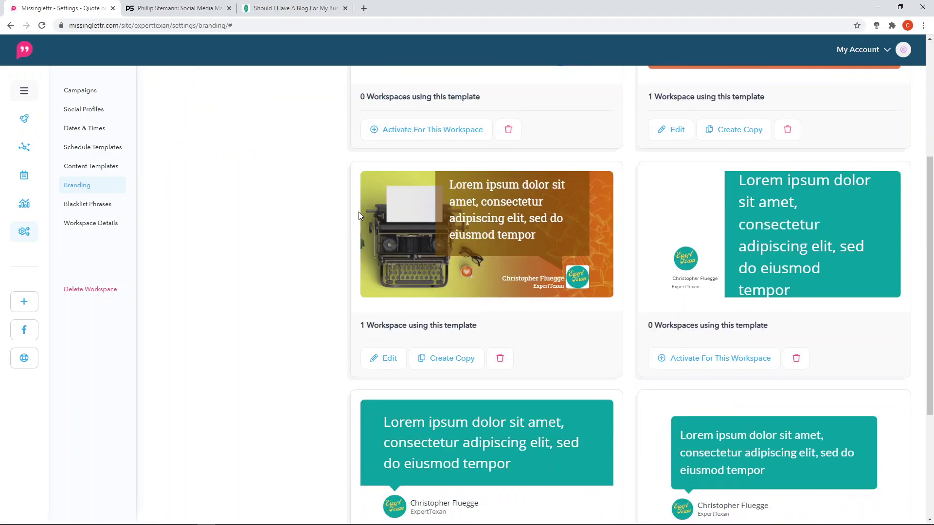
{"action": "scroll", "coordinate": [359, 216], "scroll_direction": "down", "scroll_amount": 4}
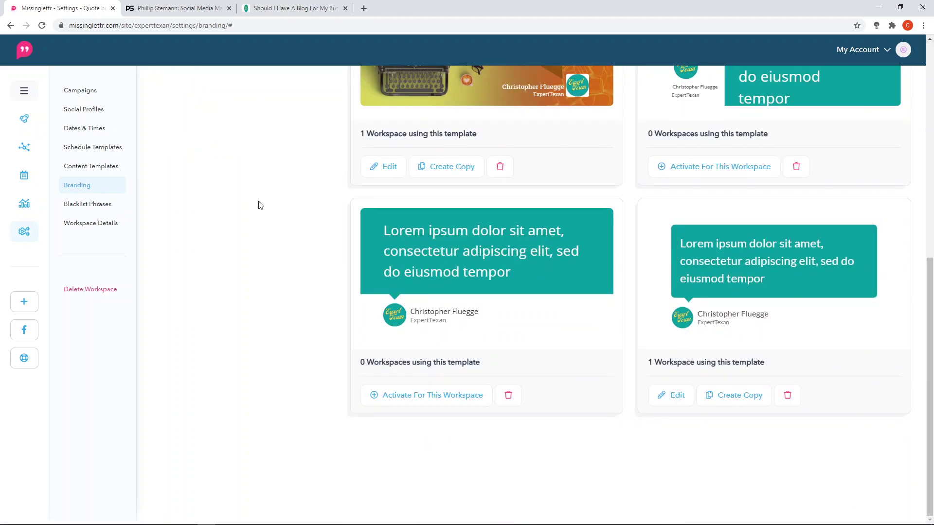
{"action": "scroll", "coordinate": [327, 196], "scroll_direction": "up", "scroll_amount": 8}
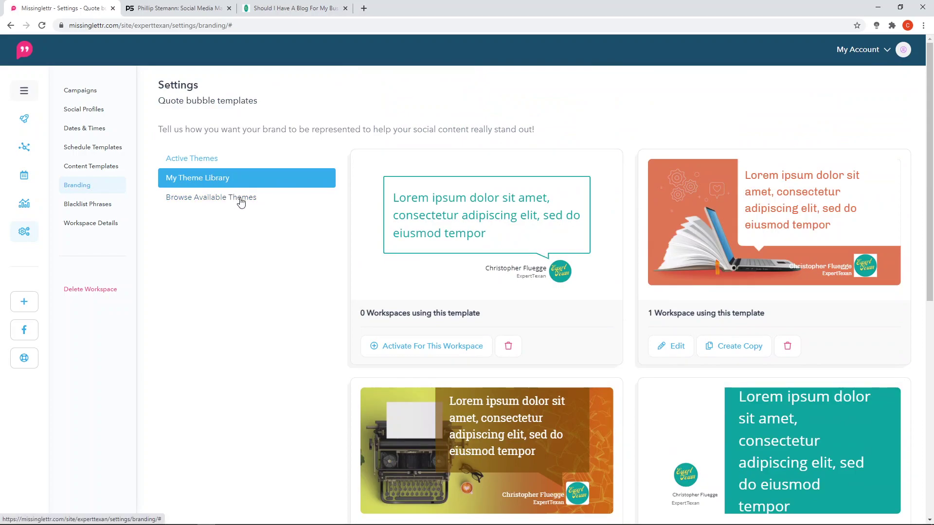
Browse the available quote bubble themes and add the yellow-orange typewriter theme to My Theme Library.
{"action": "left_click", "coordinate": [242, 202]}
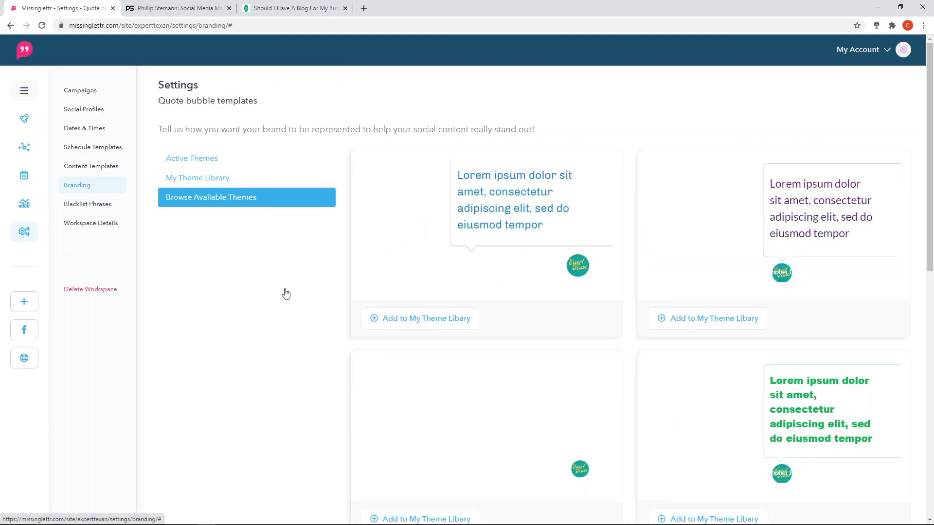
{"action": "scroll", "coordinate": [323, 287], "scroll_direction": "down", "scroll_amount": 7}
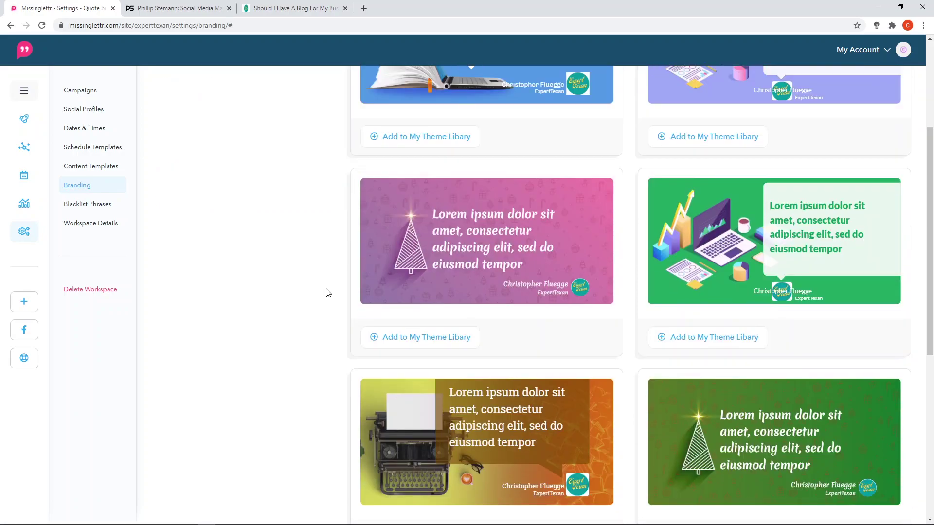
{"action": "scroll", "coordinate": [327, 293], "scroll_direction": "down", "scroll_amount": 3}
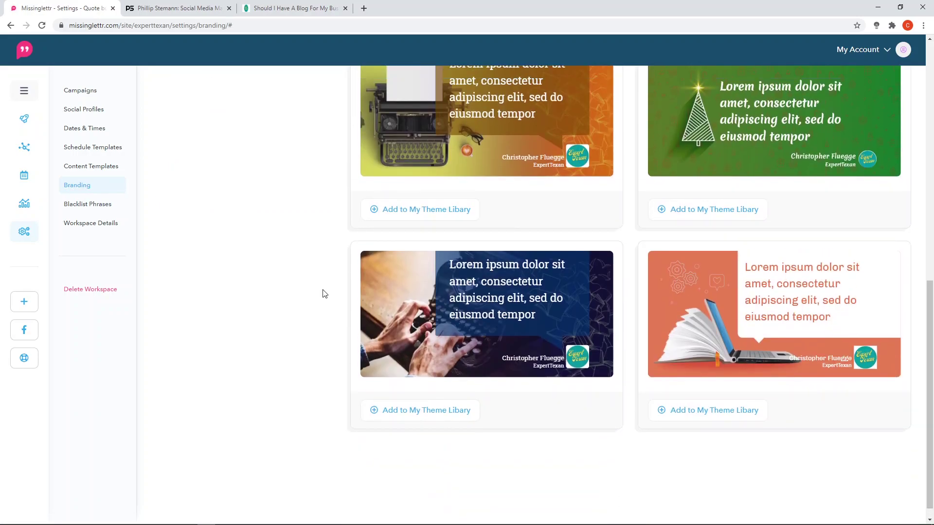
{"action": "scroll", "coordinate": [324, 294], "scroll_direction": "up", "scroll_amount": 4}
{"action": "scroll", "coordinate": [324, 293], "scroll_direction": "up", "scroll_amount": 6}
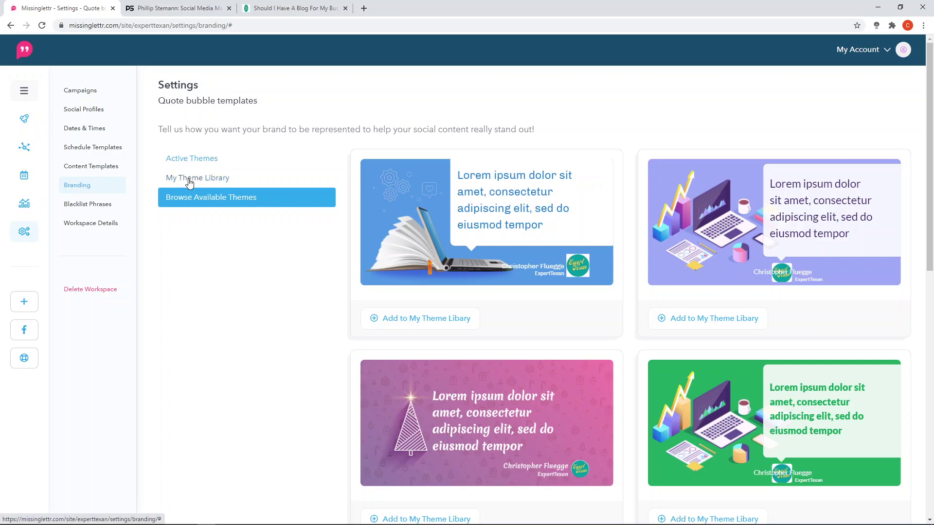
{"action": "scroll", "coordinate": [249, 292], "scroll_direction": "down", "scroll_amount": 3}
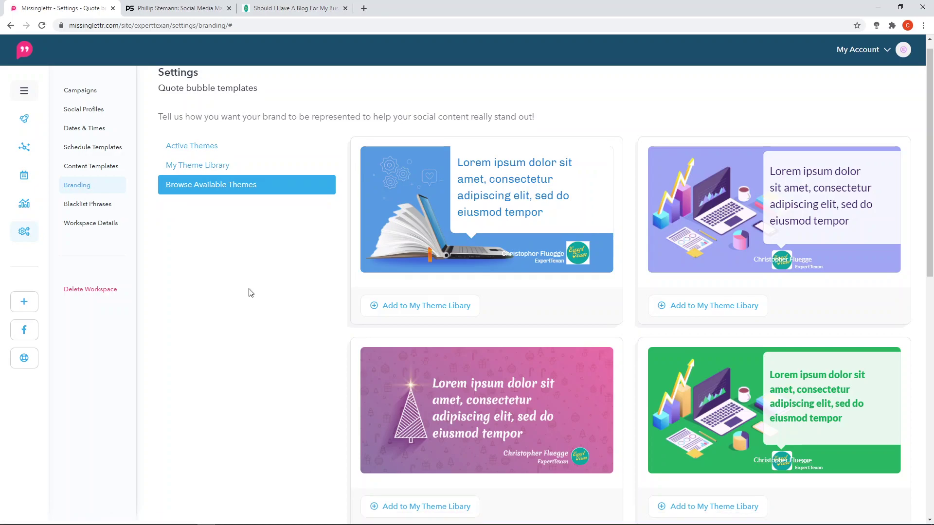
{"action": "scroll", "coordinate": [250, 292], "scroll_direction": "down", "scroll_amount": 8}
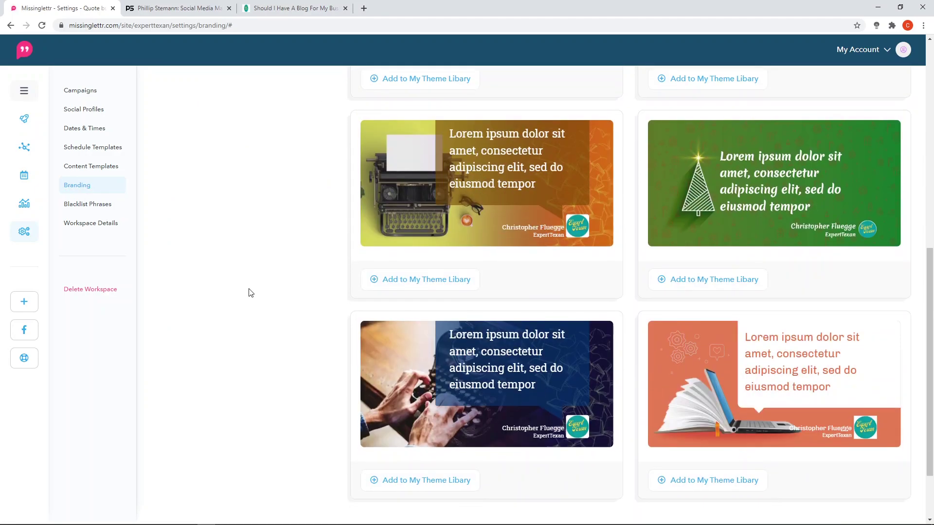
{"action": "scroll", "coordinate": [500, 322], "scroll_direction": "up", "scroll_amount": 10}
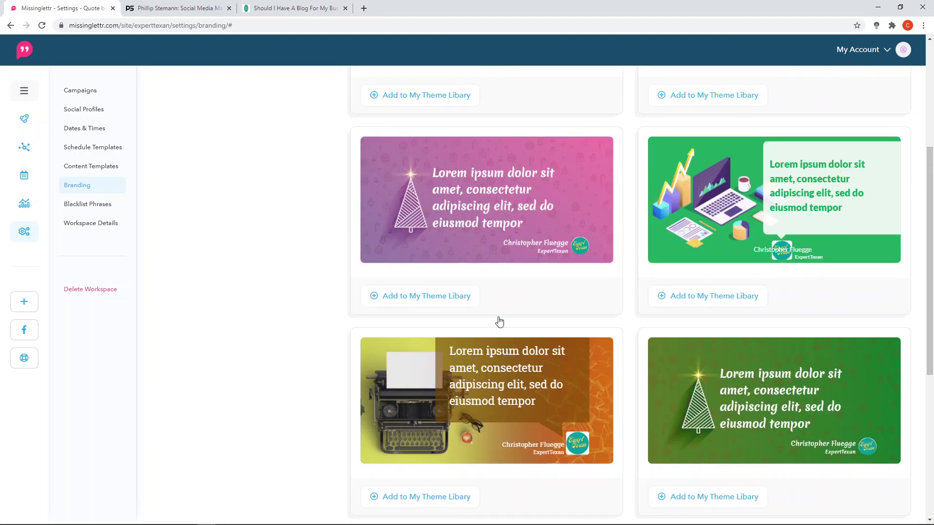
{"action": "scroll", "coordinate": [518, 359], "scroll_direction": "down", "scroll_amount": 5}
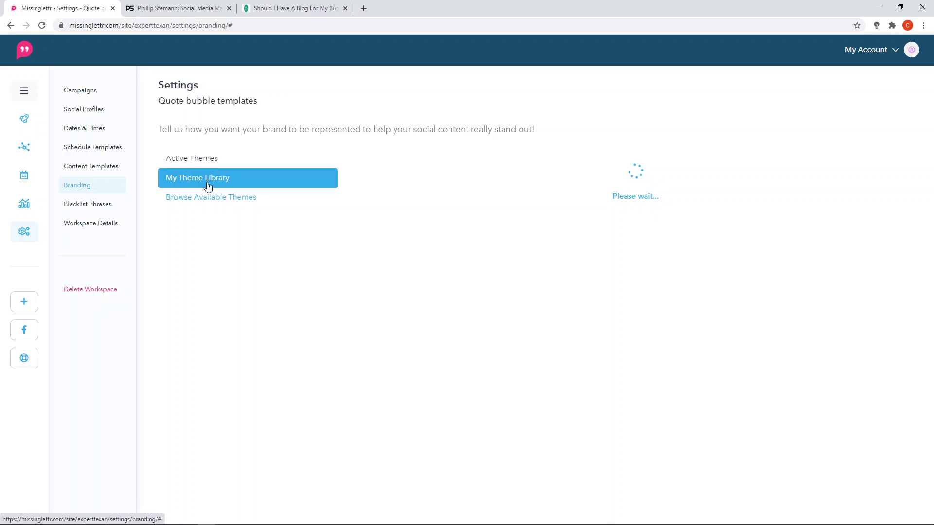
Look through the themes in My Theme Library, comparing the typewriter, laptop and teal speech bubble designs.
{"action": "scroll", "coordinate": [420, 271], "scroll_direction": "down", "scroll_amount": 1}
{"action": "scroll", "coordinate": [419, 270], "scroll_direction": "down", "scroll_amount": 2}
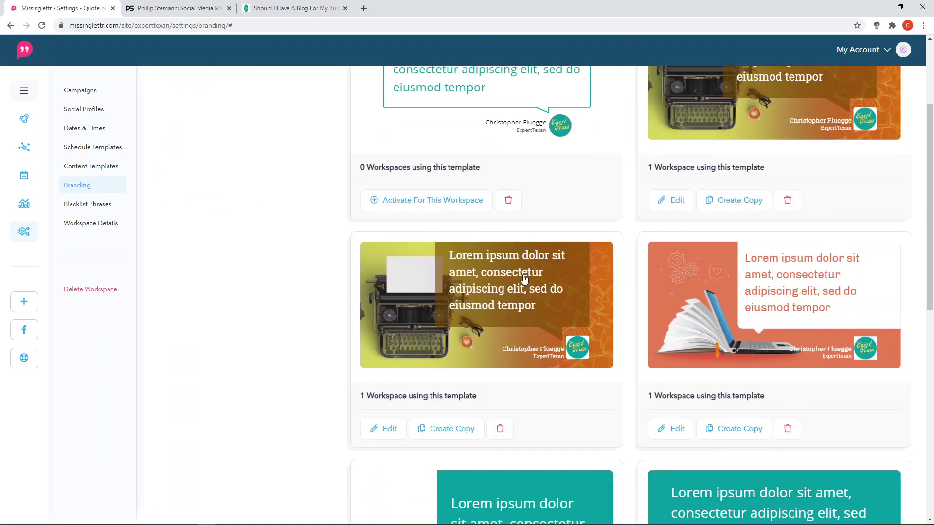
{"action": "scroll", "coordinate": [581, 296], "scroll_direction": "up", "scroll_amount": 2}
{"action": "scroll", "coordinate": [568, 315], "scroll_direction": "down", "scroll_amount": 7}
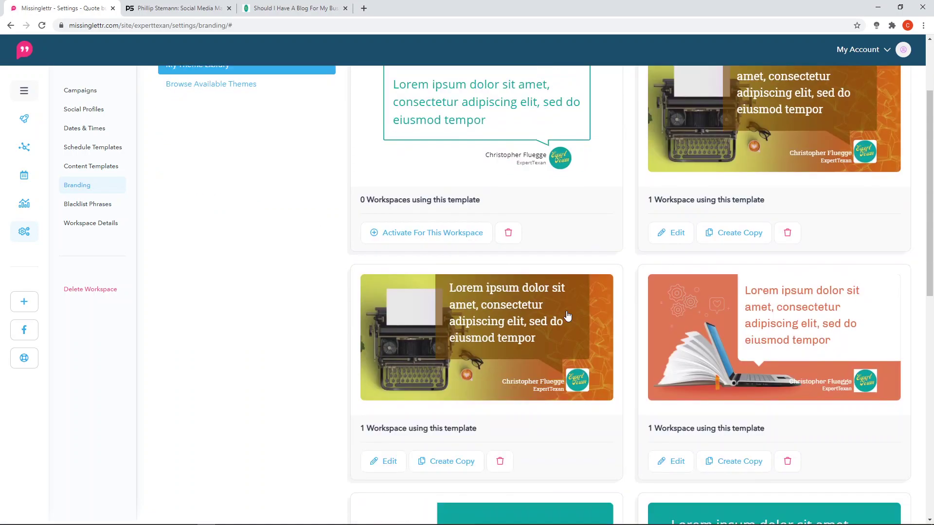
{"action": "scroll", "coordinate": [567, 315], "scroll_direction": "up", "scroll_amount": 1}
{"action": "scroll", "coordinate": [567, 315], "scroll_direction": "up", "scroll_amount": 6}
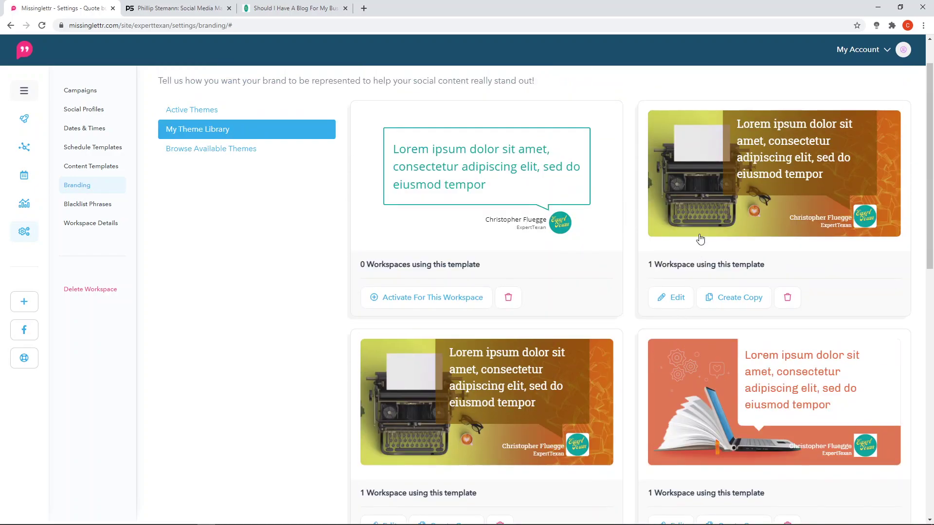
{"action": "scroll", "coordinate": [700, 253], "scroll_direction": "down", "scroll_amount": 4}
{"action": "scroll", "coordinate": [701, 243], "scroll_direction": "down", "scroll_amount": 6}
{"action": "scroll", "coordinate": [699, 238], "scroll_direction": "down", "scroll_amount": 2}
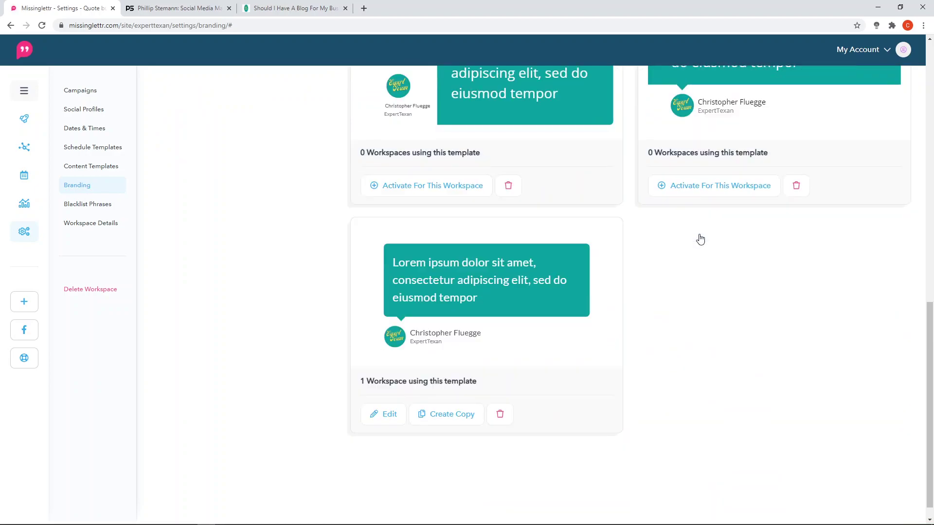
{"action": "scroll", "coordinate": [699, 238], "scroll_direction": "up", "scroll_amount": 11}
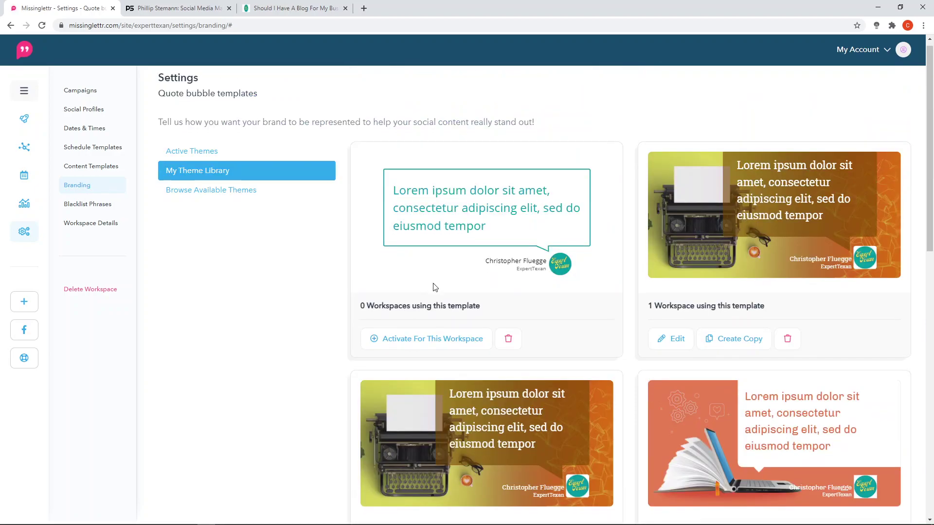
Activate the teal-outlined white speech bubble theme for this workspace.
{"action": "scroll", "coordinate": [432, 285], "scroll_direction": "down", "scroll_amount": 3}
{"action": "scroll", "coordinate": [425, 201], "scroll_direction": "up", "scroll_amount": 3}
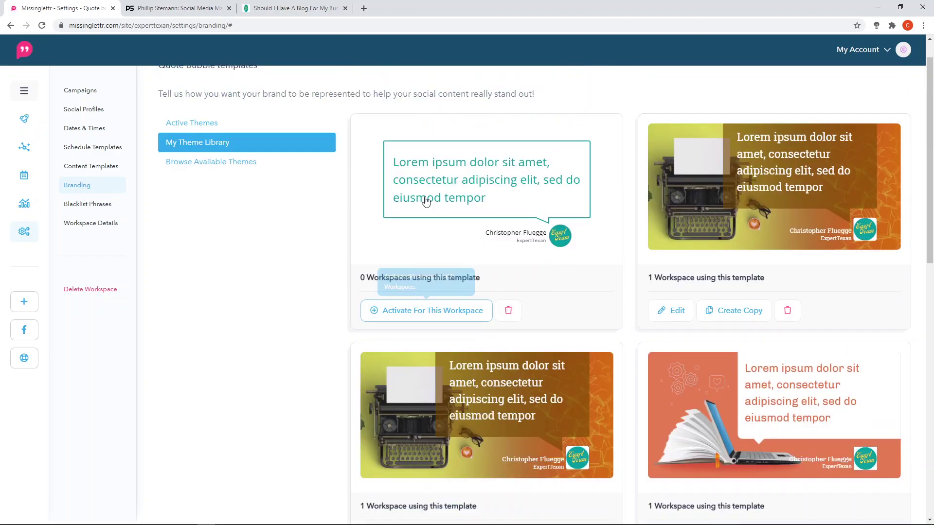
{"action": "left_click", "coordinate": [421, 349]}
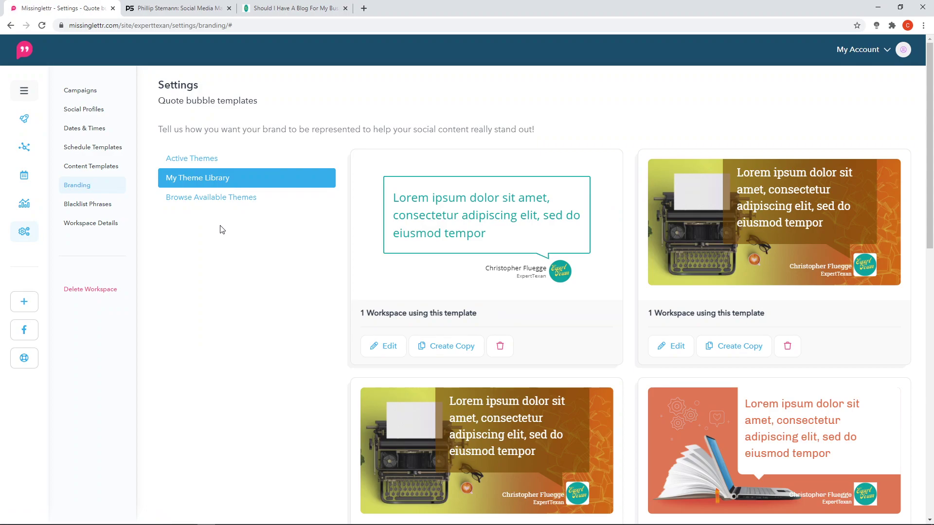
Open the first typewriter theme in My Theme Library for editing and show its background options.
{"action": "scroll", "coordinate": [221, 171], "scroll_direction": "down", "scroll_amount": 3}
{"action": "scroll", "coordinate": [223, 170], "scroll_direction": "up", "scroll_amount": 3}
{"action": "scroll", "coordinate": [219, 231], "scroll_direction": "down", "scroll_amount": 1}
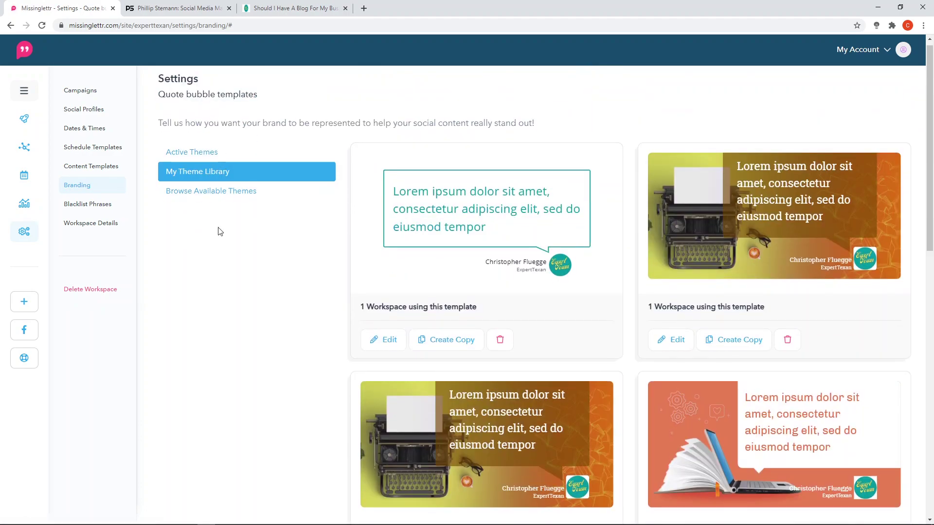
{"action": "scroll", "coordinate": [221, 231], "scroll_direction": "down", "scroll_amount": 1}
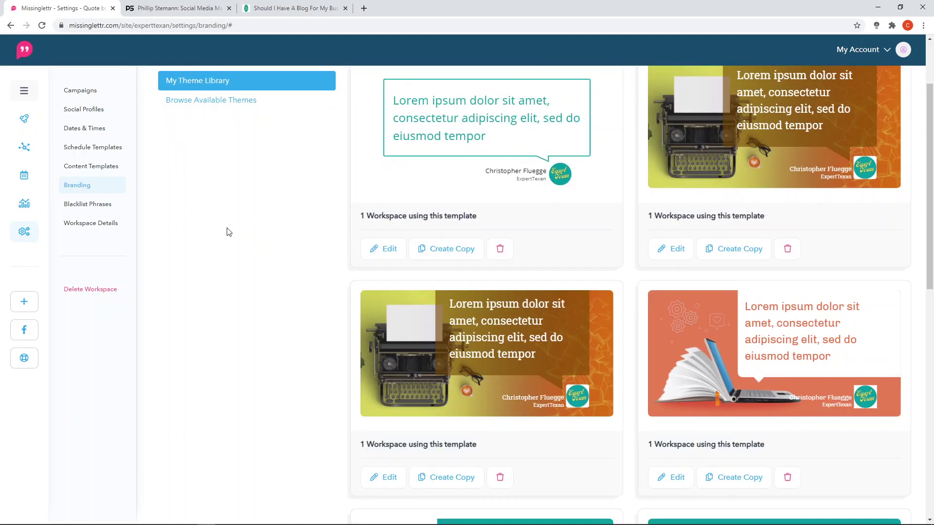
{"action": "left_click", "coordinate": [679, 252]}
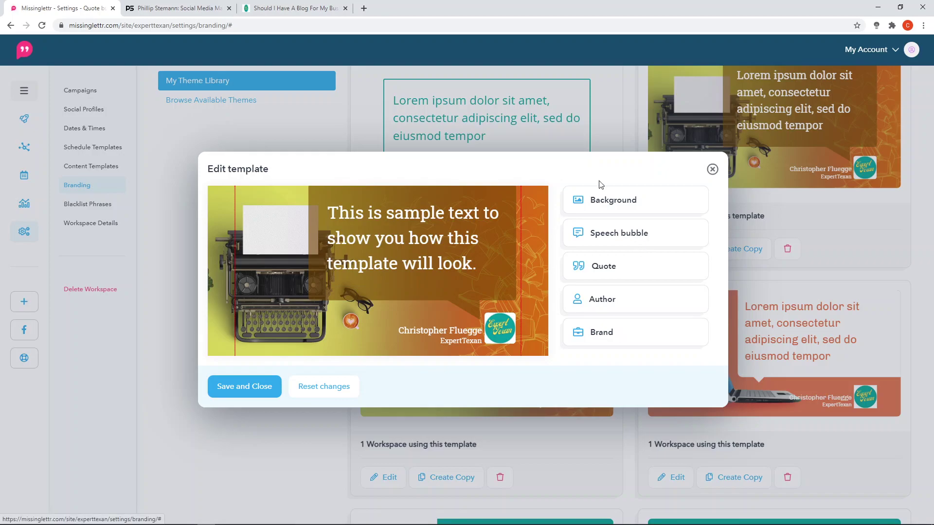
{"action": "left_click", "coordinate": [618, 197]}
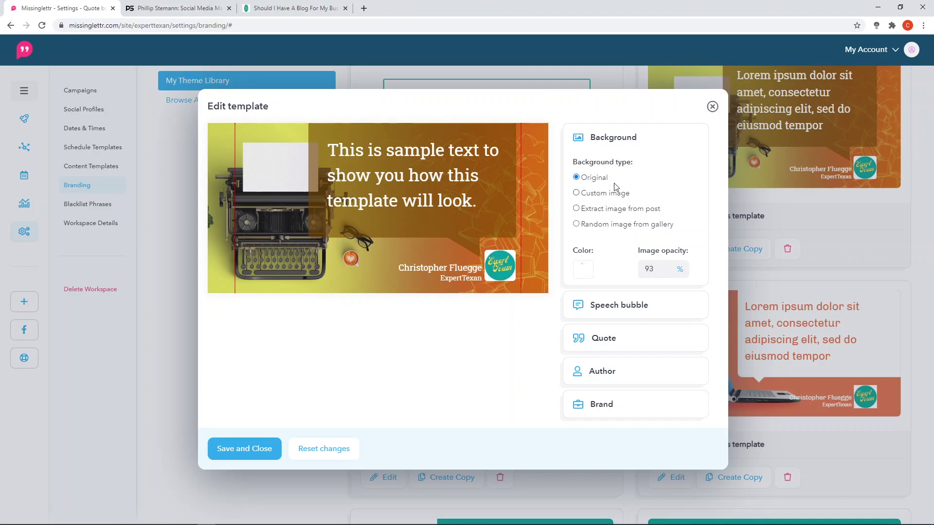
Close the template editor without saving and look over the designs in My Theme Library.
{"action": "left_click", "coordinate": [713, 107]}
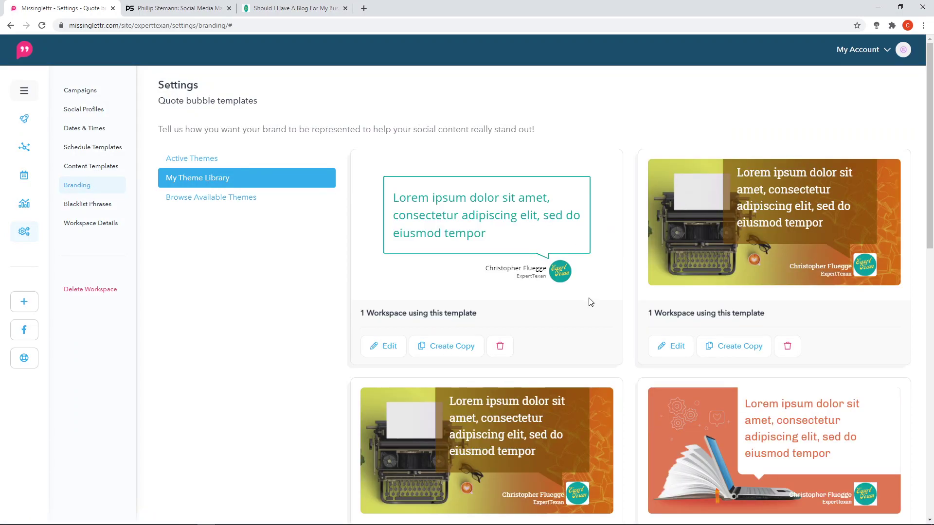
{"action": "scroll", "coordinate": [631, 250], "scroll_direction": "down", "scroll_amount": 15}
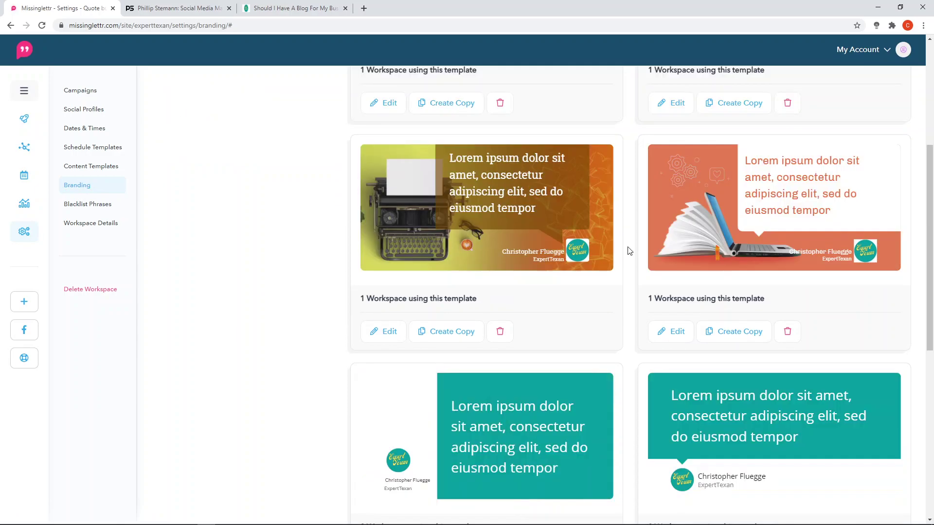
{"action": "scroll", "coordinate": [628, 250], "scroll_direction": "up", "scroll_amount": 15}
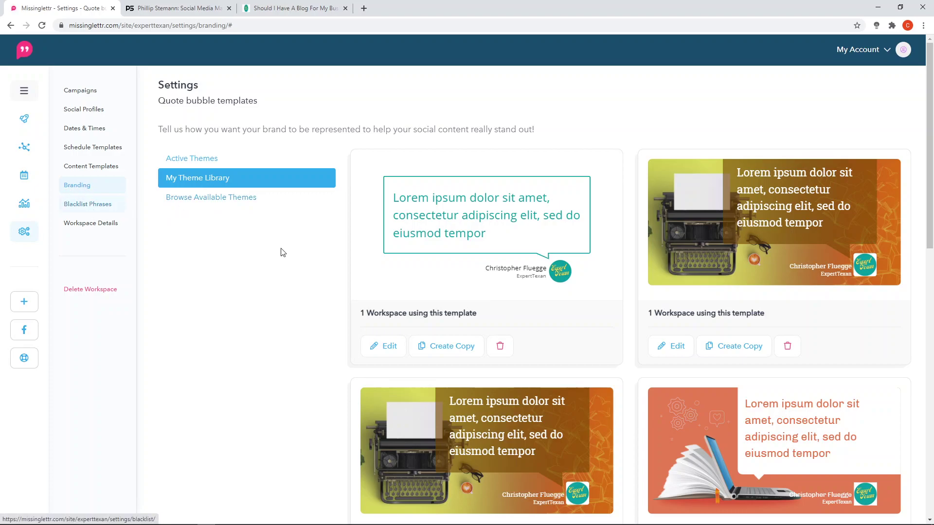
Review the workspace's Blacklist Phrases settings and its Workspace Details.
{"action": "left_click", "coordinate": [97, 204]}
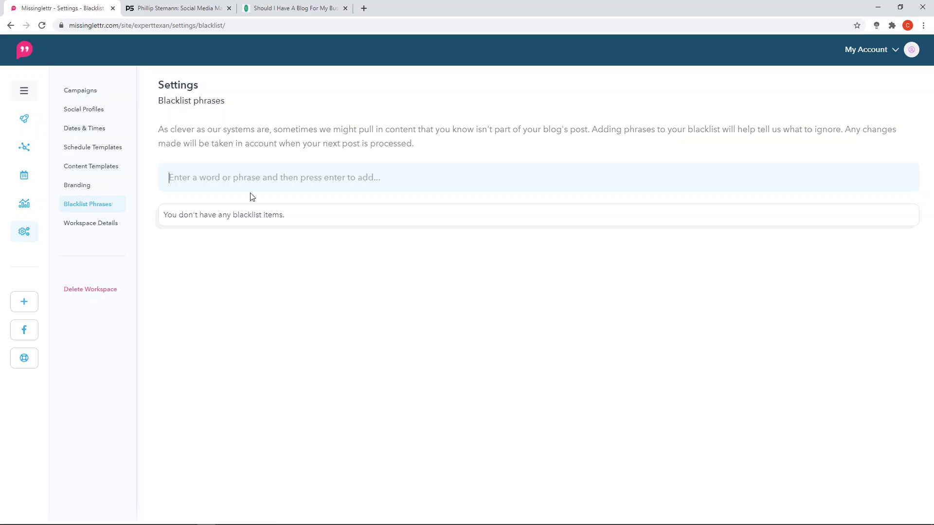
{"action": "left_click", "coordinate": [91, 224]}
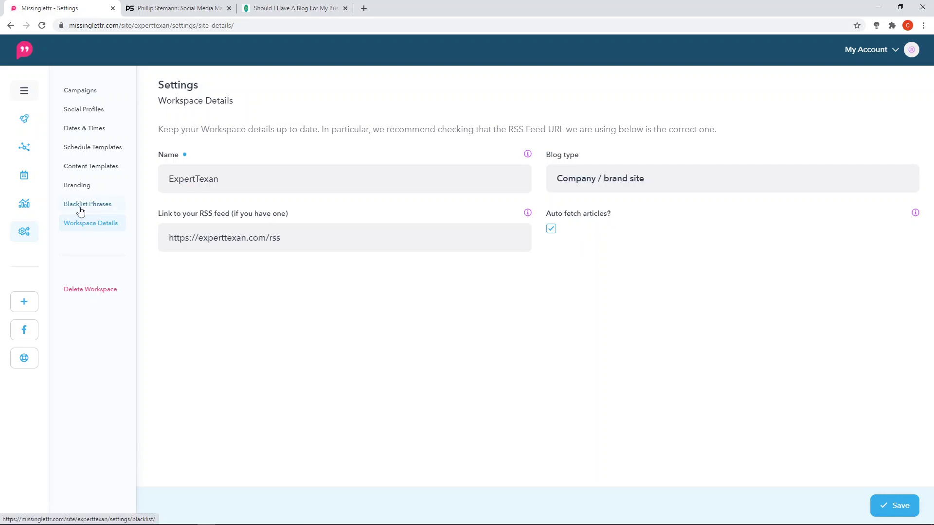
{"action": "mouse_move", "coordinate": [35, 302]}
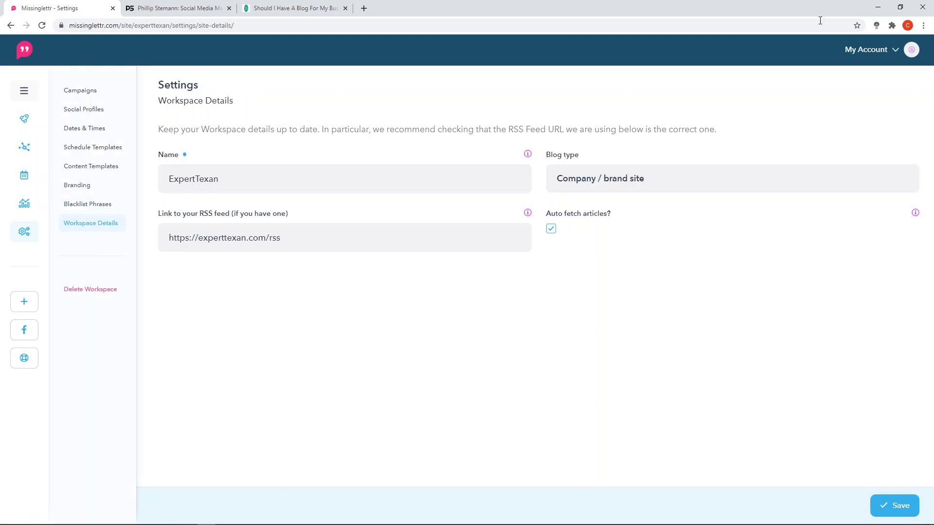
Go to the account's Billing page and look over the subscription, plan features and payment sections.
{"action": "left_click", "coordinate": [859, 50]}
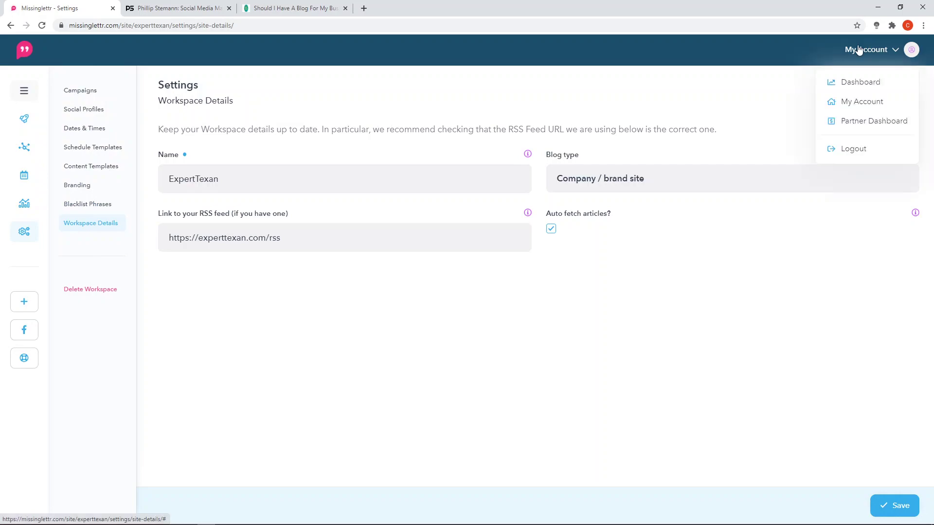
{"action": "left_click", "coordinate": [857, 105]}
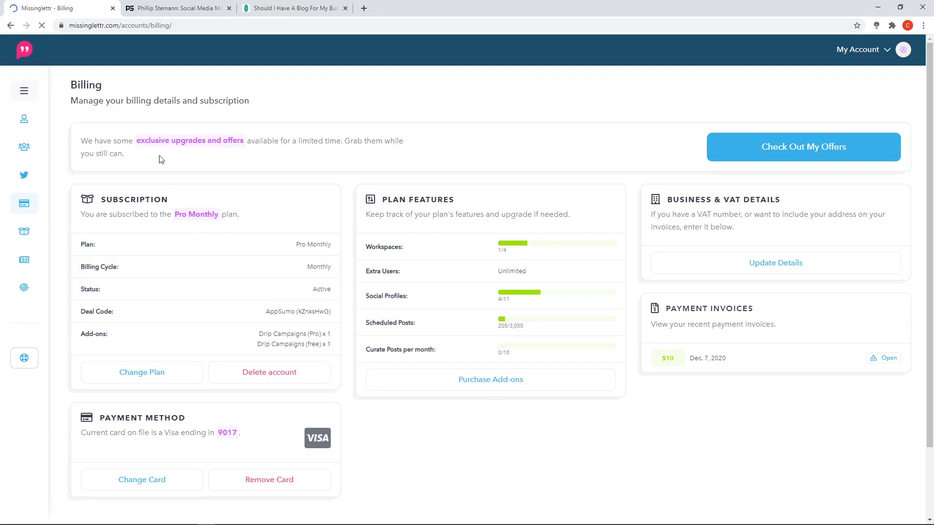
{"action": "scroll", "coordinate": [827, 82], "scroll_direction": "down", "scroll_amount": 1}
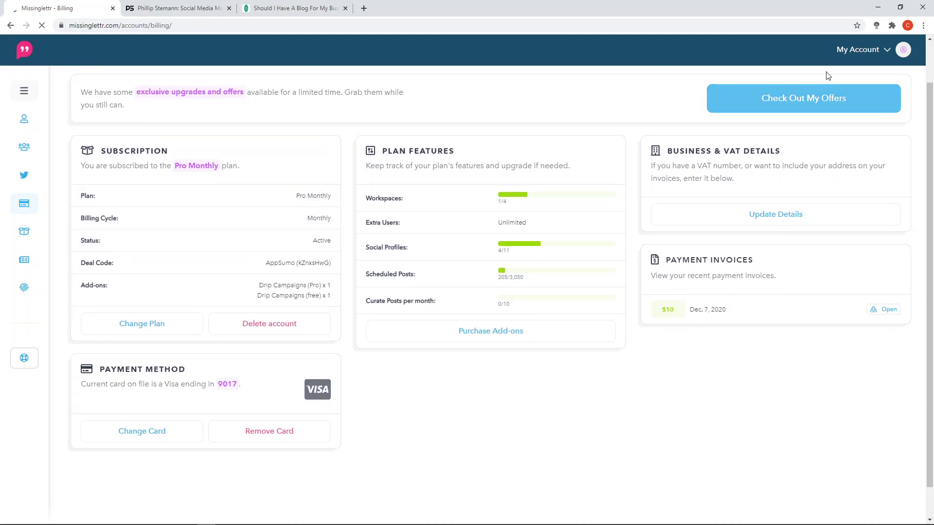
Open the exclusive upgrades and offers and examine the add-ons for extra users, social profiles, scheduled posts and sites.
{"action": "left_click", "coordinate": [803, 99]}
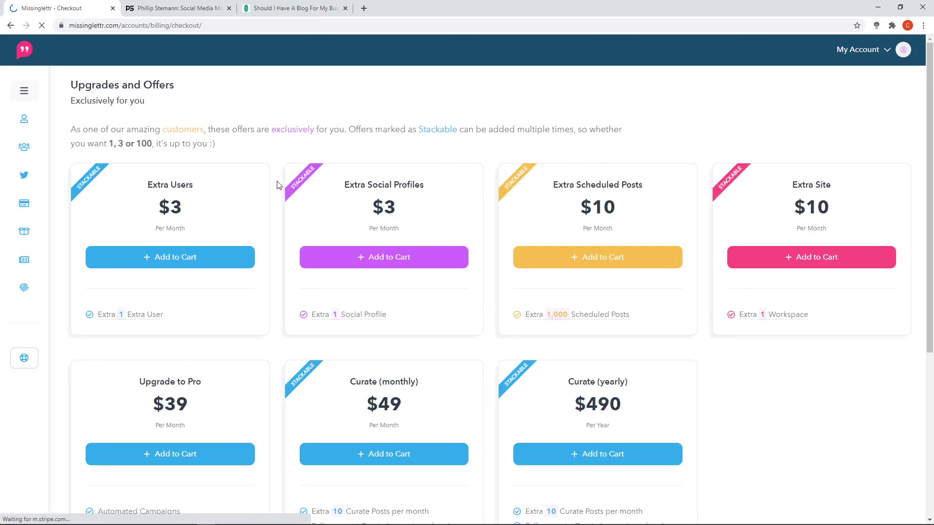
{"action": "scroll", "coordinate": [277, 185], "scroll_direction": "down", "scroll_amount": 4}
{"action": "scroll", "coordinate": [271, 183], "scroll_direction": "up", "scroll_amount": 2}
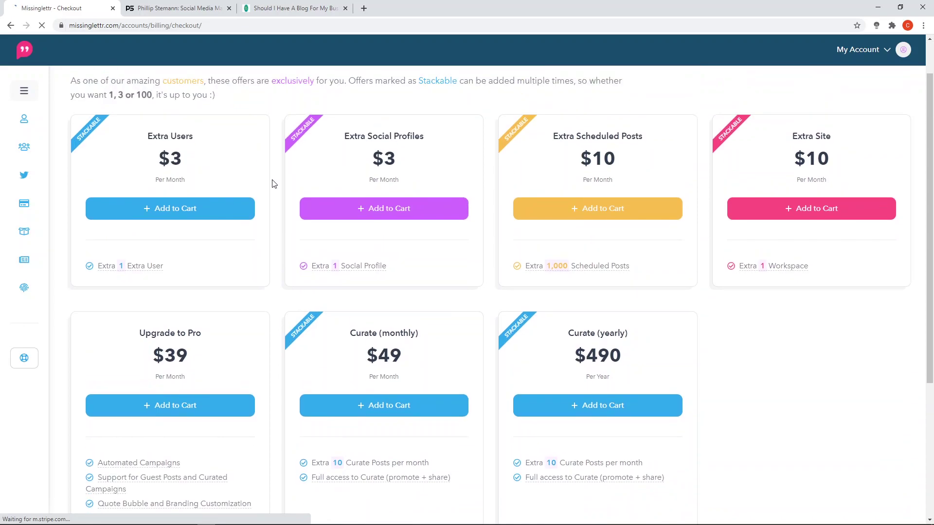
{"action": "scroll", "coordinate": [271, 183], "scroll_direction": "up", "scroll_amount": 2}
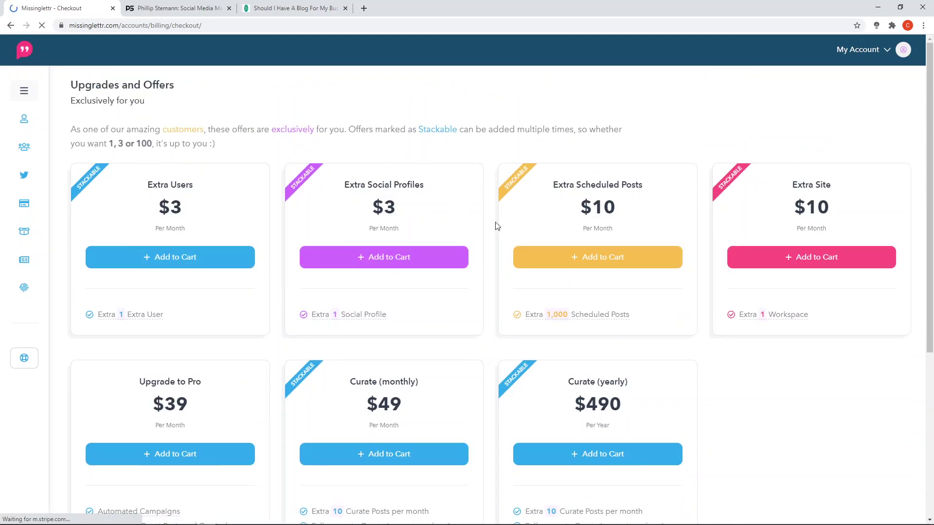
{"action": "scroll", "coordinate": [490, 226], "scroll_direction": "down", "scroll_amount": 2}
{"action": "scroll", "coordinate": [490, 225], "scroll_direction": "up", "scroll_amount": 2}
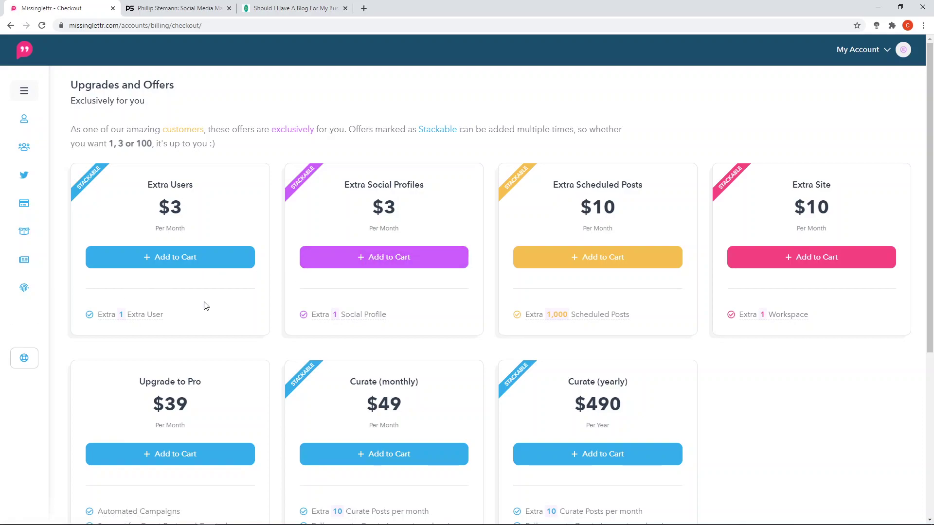
{"action": "scroll", "coordinate": [225, 284], "scroll_direction": "down", "scroll_amount": 1}
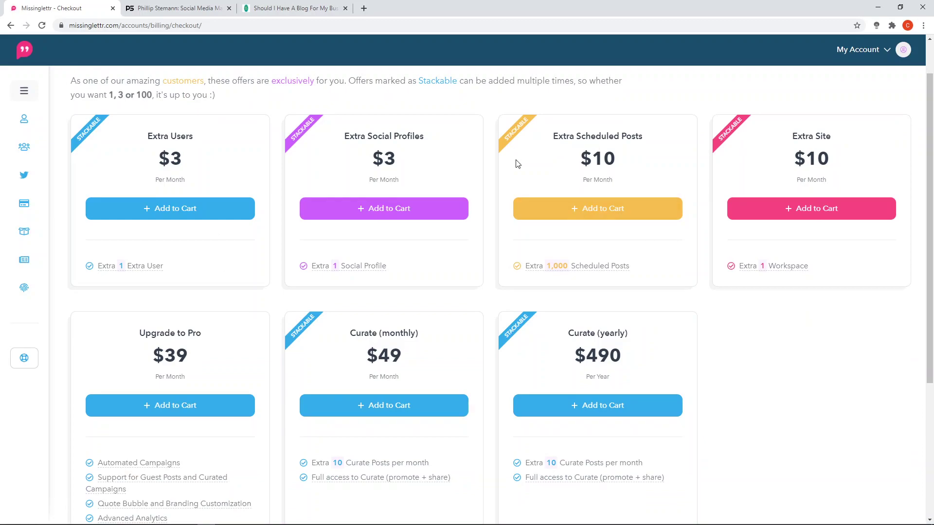
{"action": "mouse_move", "coordinate": [549, 271]}
{"action": "mouse_move", "coordinate": [788, 267]}
Examine the features included in Upgrade to Pro and compare the monthly and yearly Curate offers.
{"action": "scroll", "coordinate": [686, 272], "scroll_direction": "down", "scroll_amount": 3}
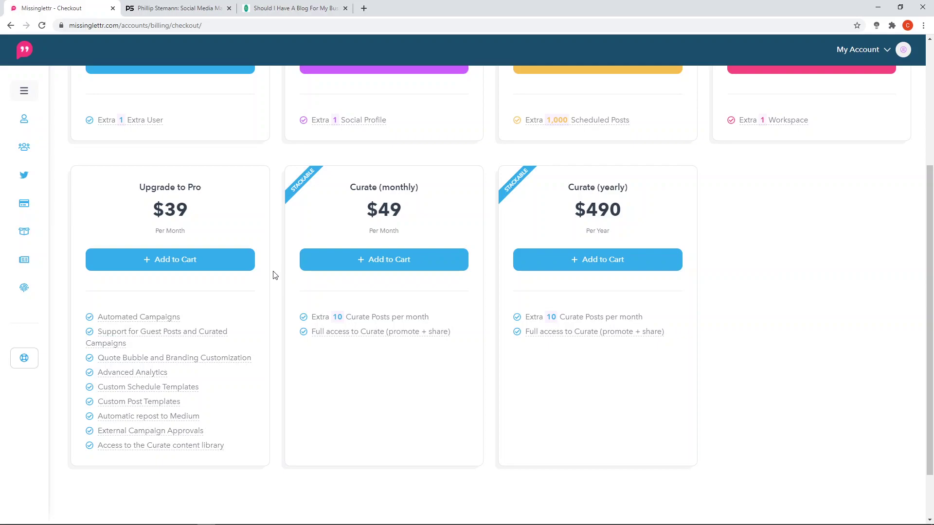
{"action": "scroll", "coordinate": [281, 302], "scroll_direction": "up", "scroll_amount": 3}
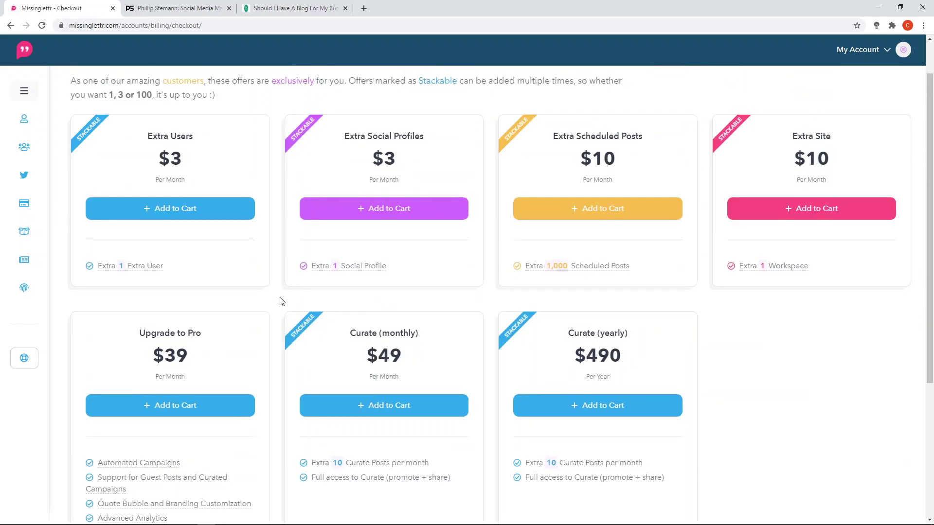
{"action": "scroll", "coordinate": [275, 225], "scroll_direction": "down", "scroll_amount": 5}
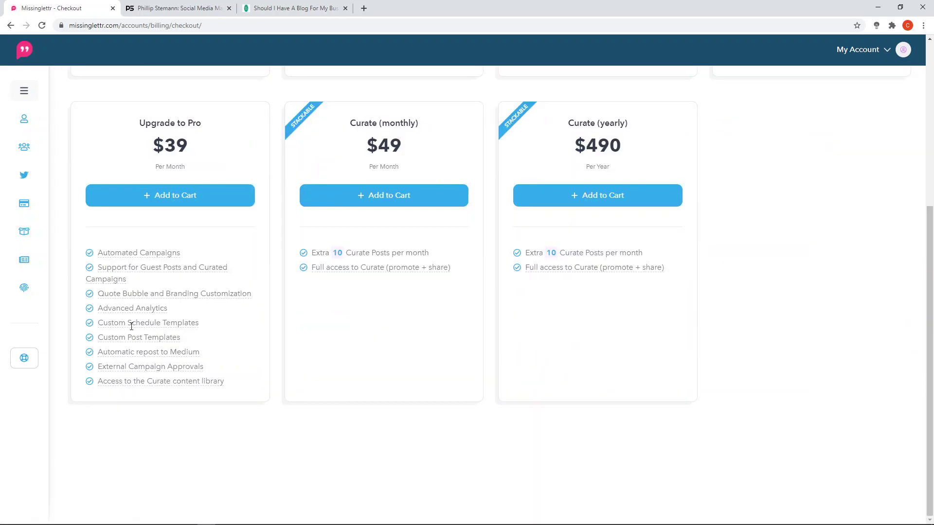
{"action": "mouse_move", "coordinate": [131, 321]}
{"action": "scroll", "coordinate": [275, 308], "scroll_direction": "up", "scroll_amount": 5}
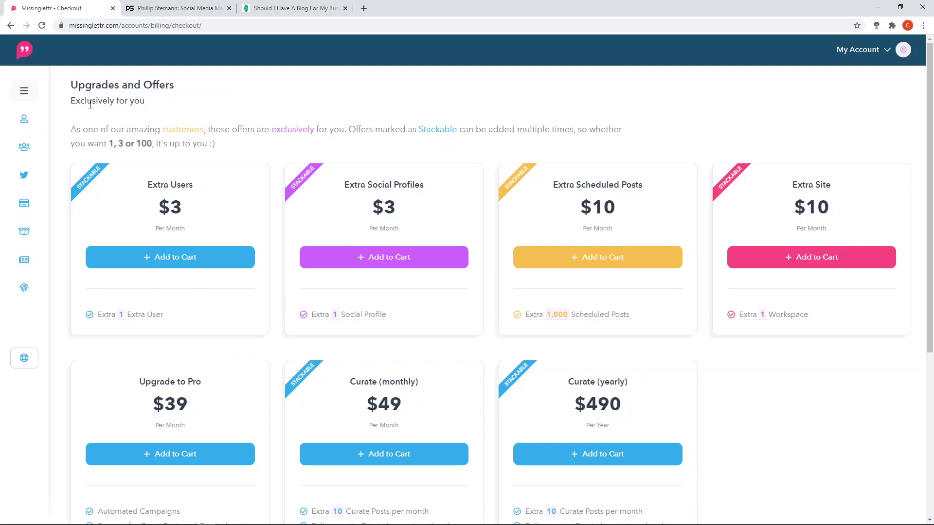
{"action": "scroll", "coordinate": [316, 168], "scroll_direction": "down", "scroll_amount": 5}
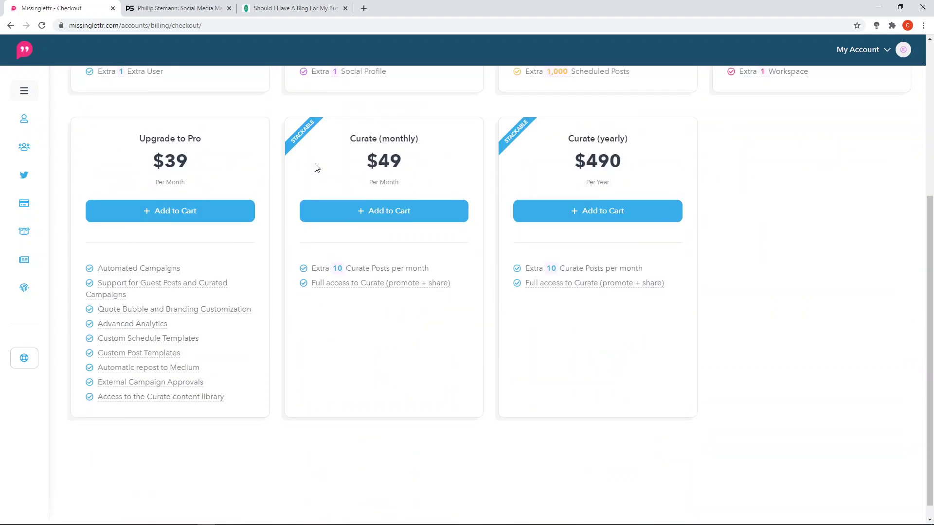
{"action": "scroll", "coordinate": [317, 168], "scroll_direction": "up", "scroll_amount": 5}
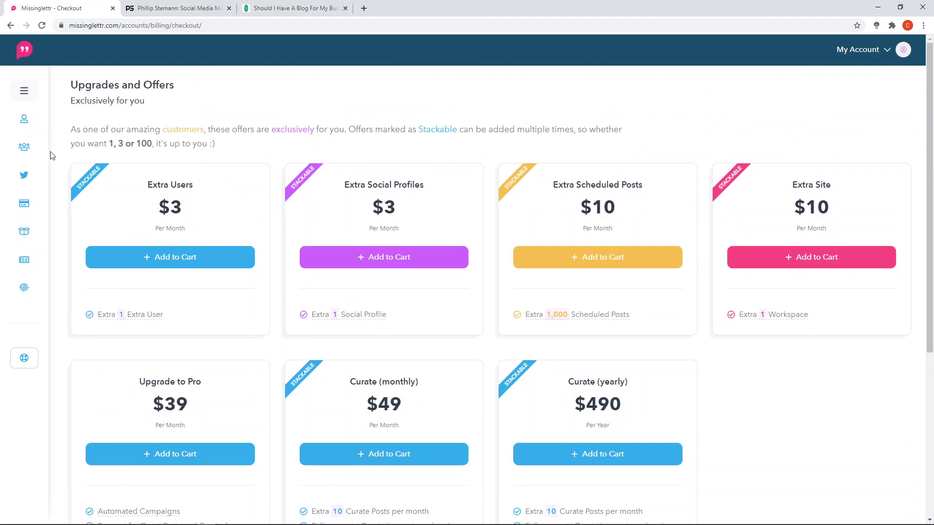
Return to the Billing page and check the plan's usage of workspaces, social profiles, scheduled posts and Curate posts.
{"action": "left_click", "coordinate": [11, 26]}
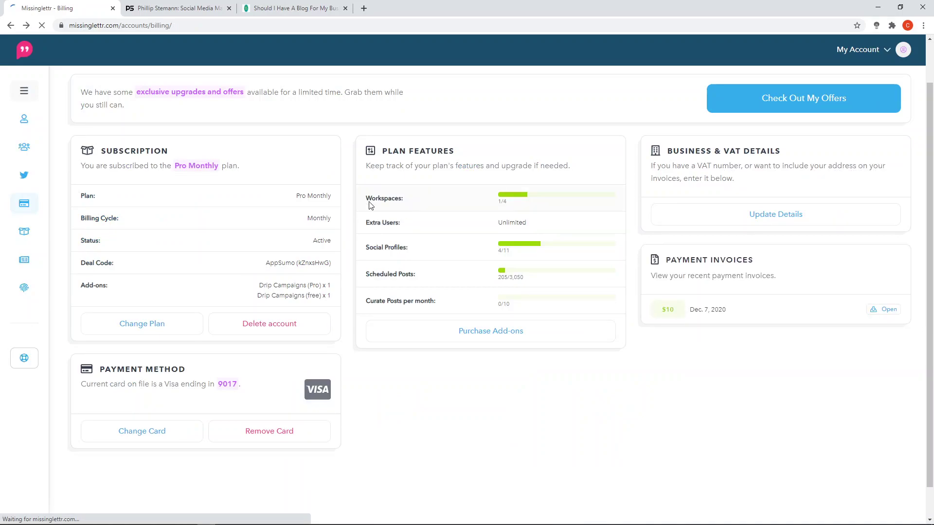
{"action": "mouse_move", "coordinate": [528, 197]}
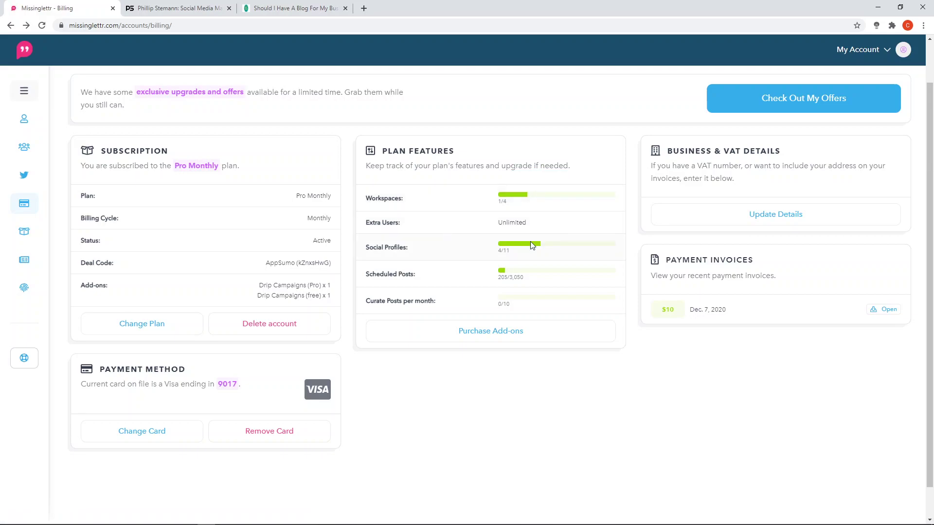
{"action": "mouse_move", "coordinate": [532, 246]}
{"action": "mouse_move", "coordinate": [547, 299]}
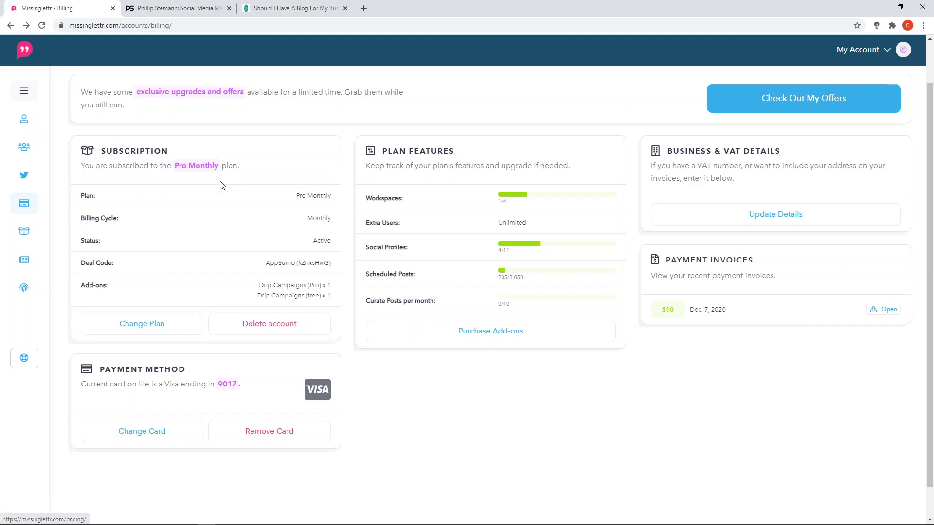
{"action": "scroll", "coordinate": [218, 185], "scroll_direction": "up", "scroll_amount": 2}
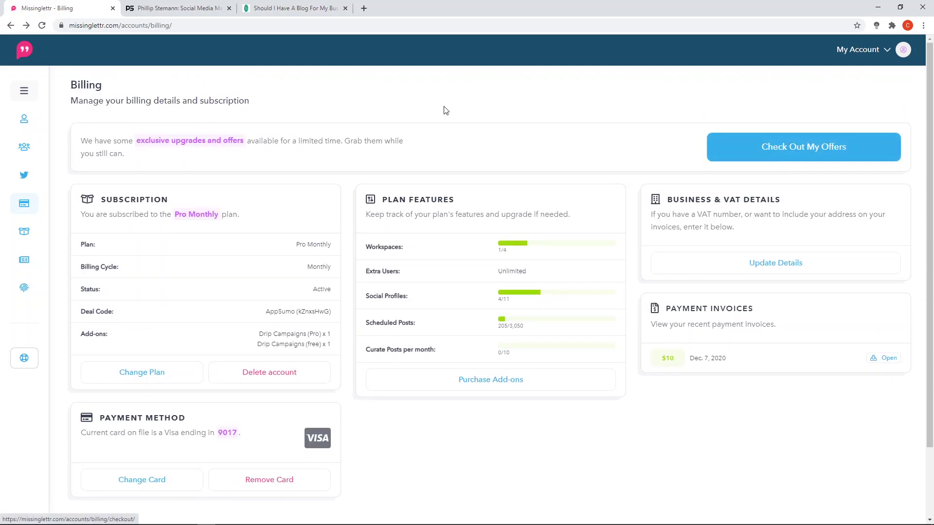